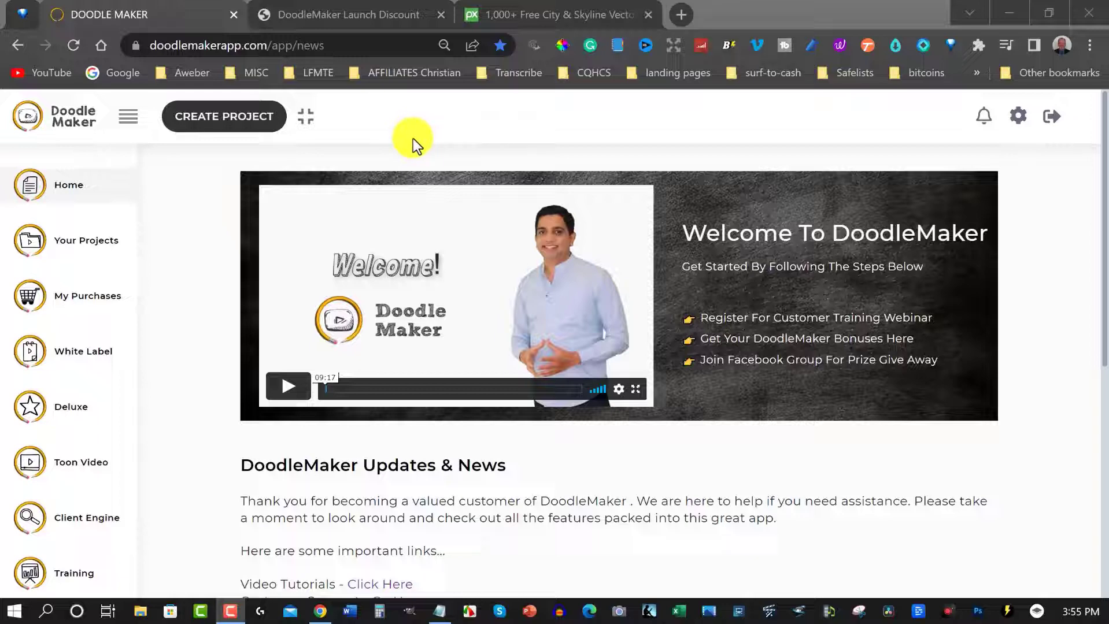
On the Launch Discount page, highlight the DOODLE coupon code and the $69 price.
left_click(359, 15)
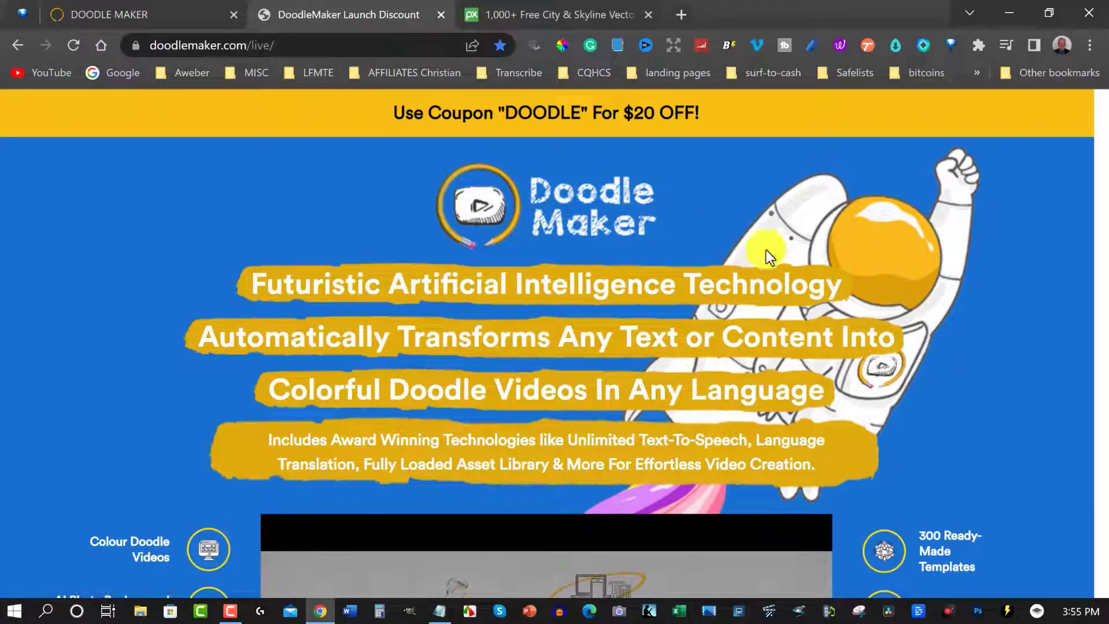
scroll(812, 258, "down", 5)
scroll(812, 258, "down", 5)
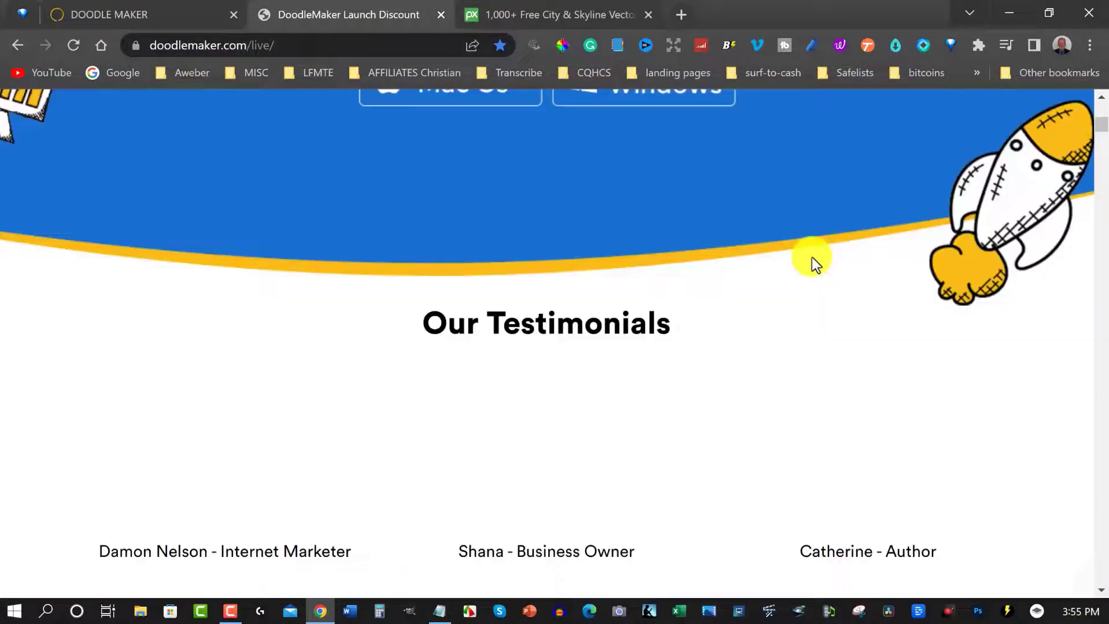
scroll(812, 258, "down", 5)
scroll(811, 257, "down", 5)
scroll(812, 257, "down", 5)
scroll(860, 256, "down", 3)
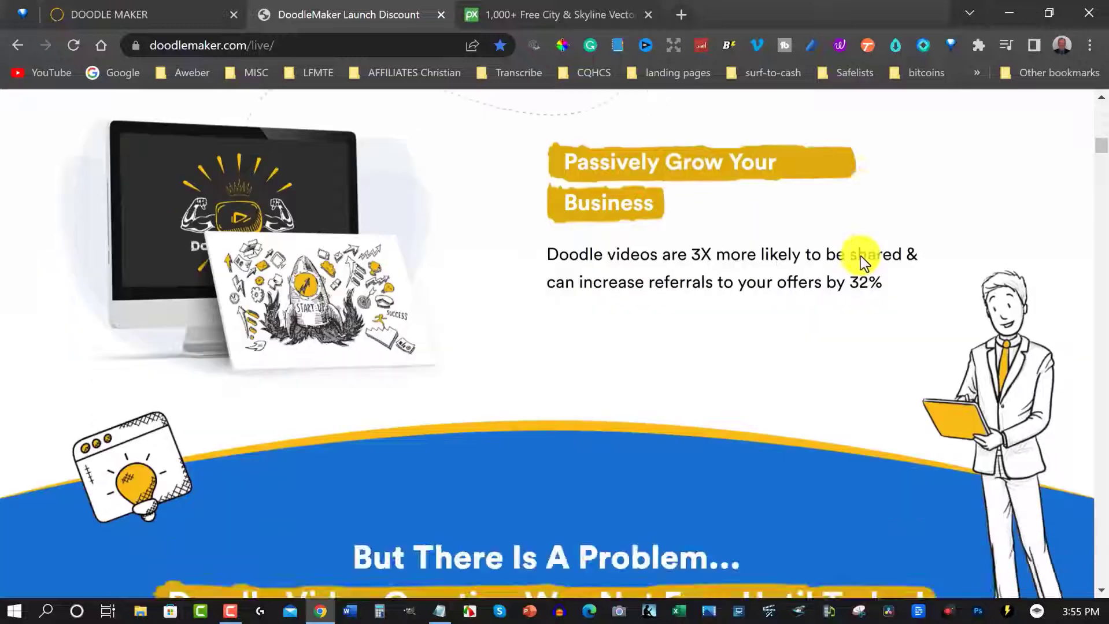
scroll(953, 234, "down", 5)
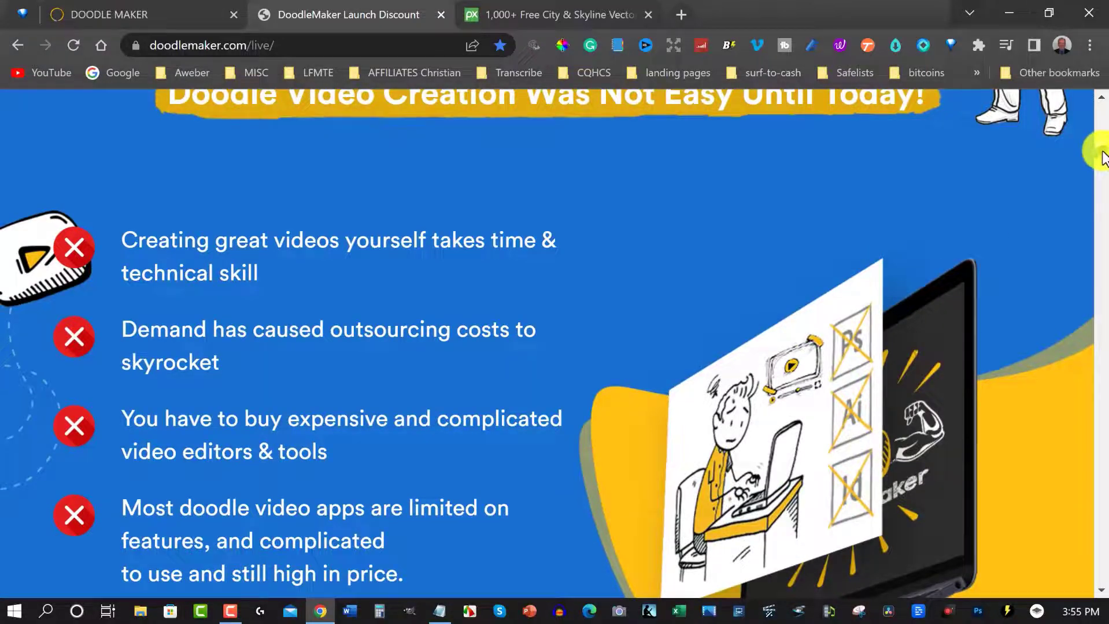
mouse_move(1100, 154)
left_mouse_down()
mouse_move(1073, 385)
mouse_move(1100, 524)
left_mouse_up()
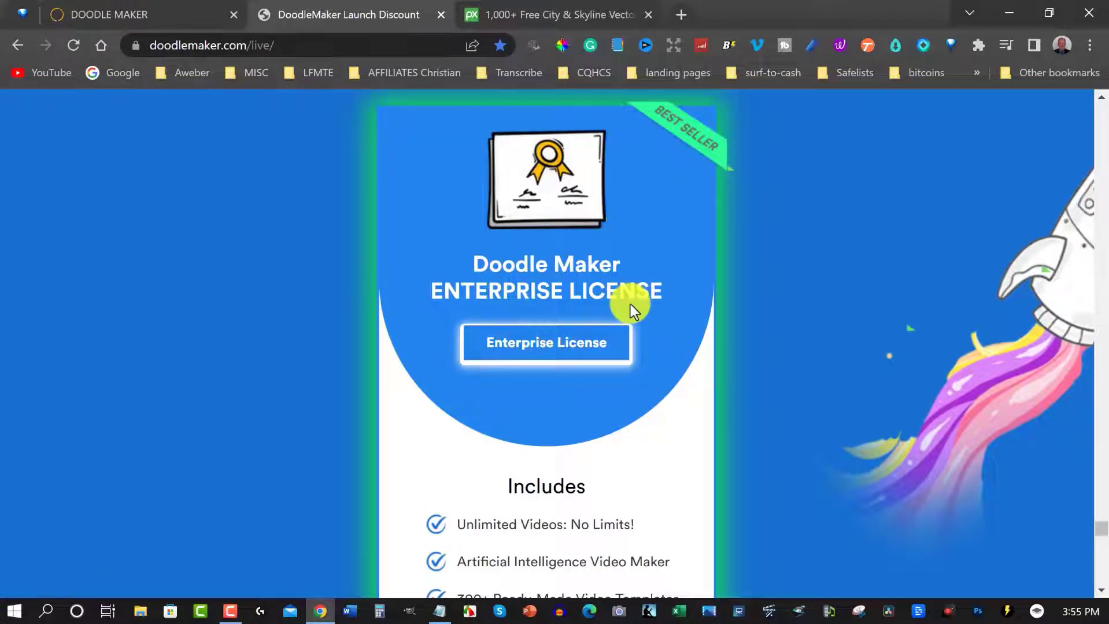
scroll(629, 305, "down", 2)
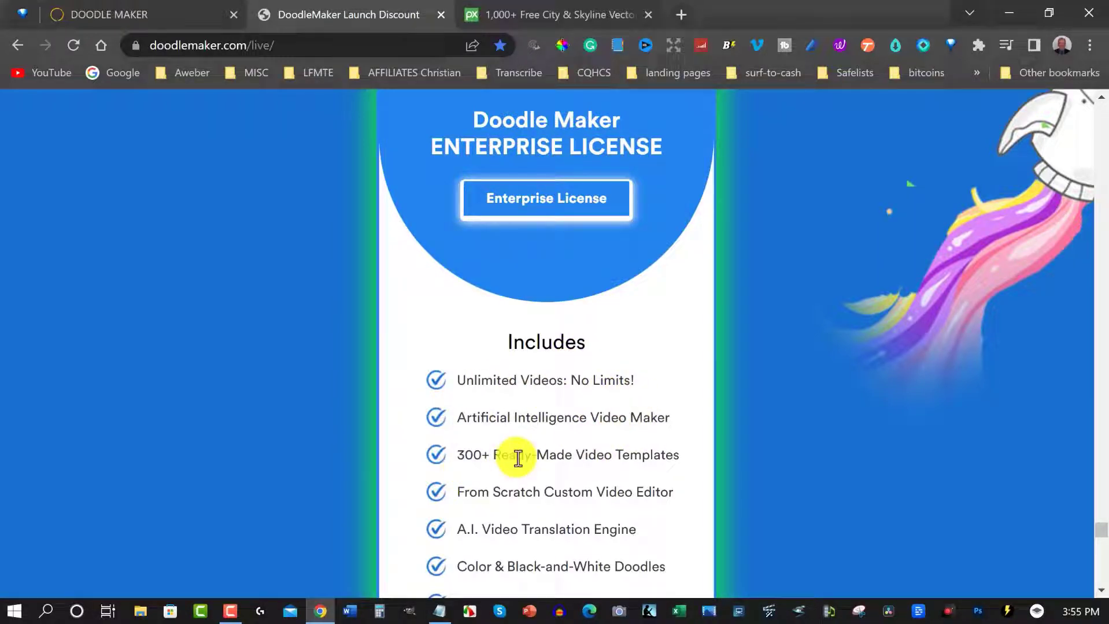
scroll(606, 451, "down", 2)
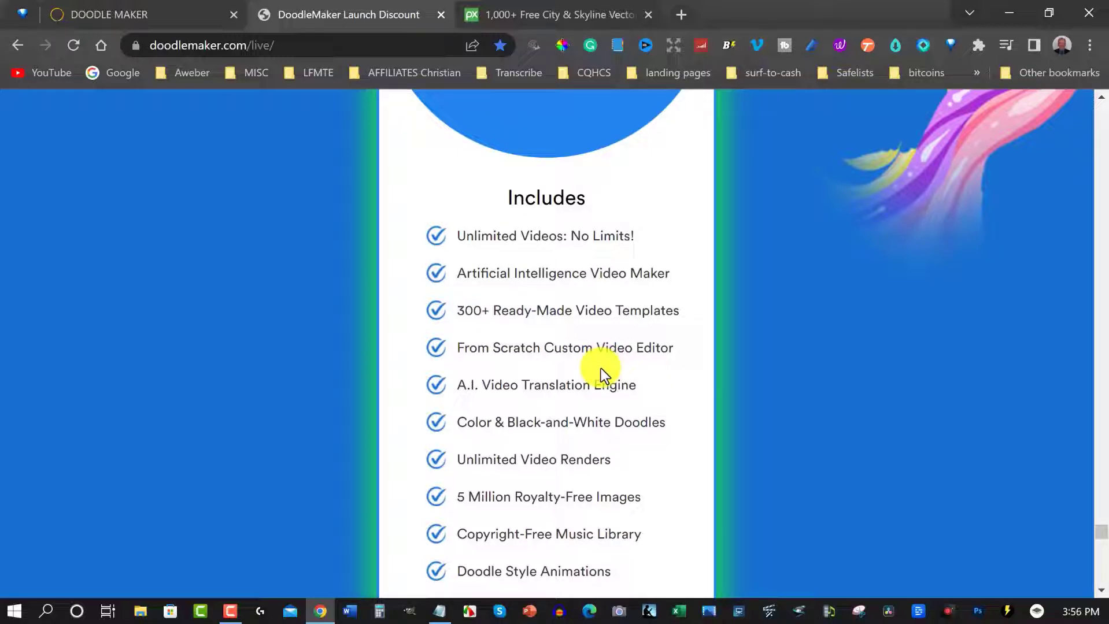
scroll(600, 369, "down", 2)
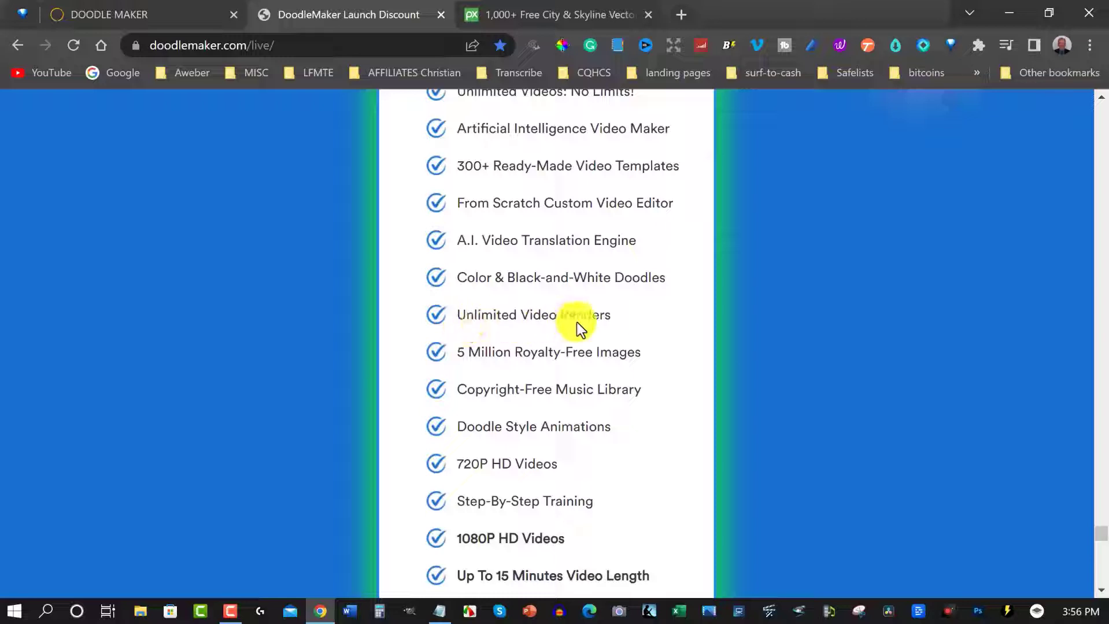
scroll(619, 310, "down", 1)
scroll(619, 310, "down", 1)
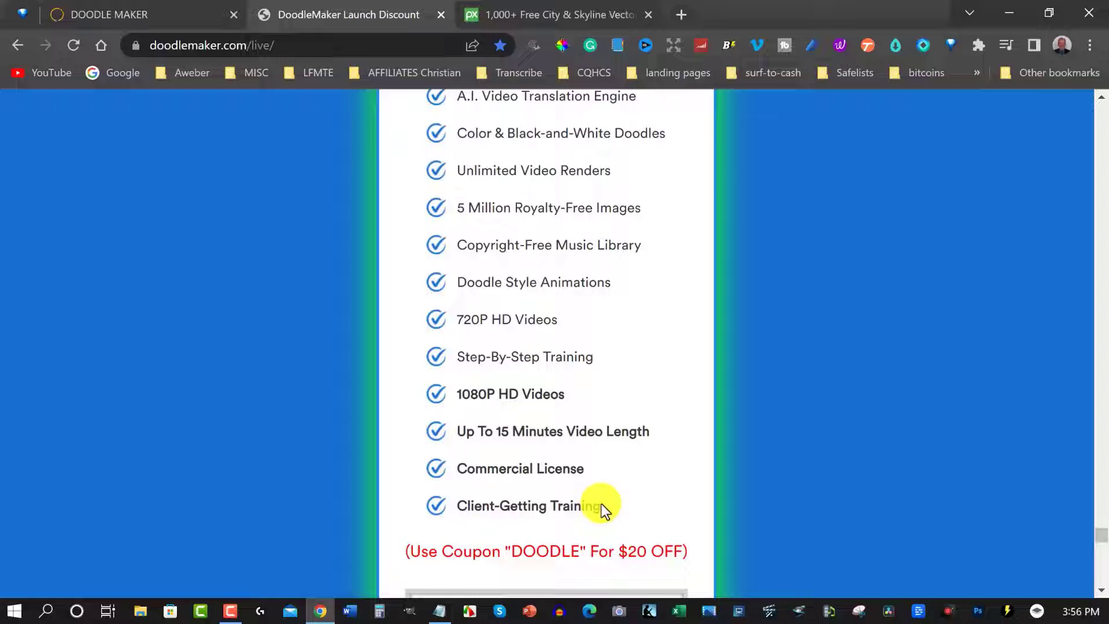
scroll(631, 448, "down", 4)
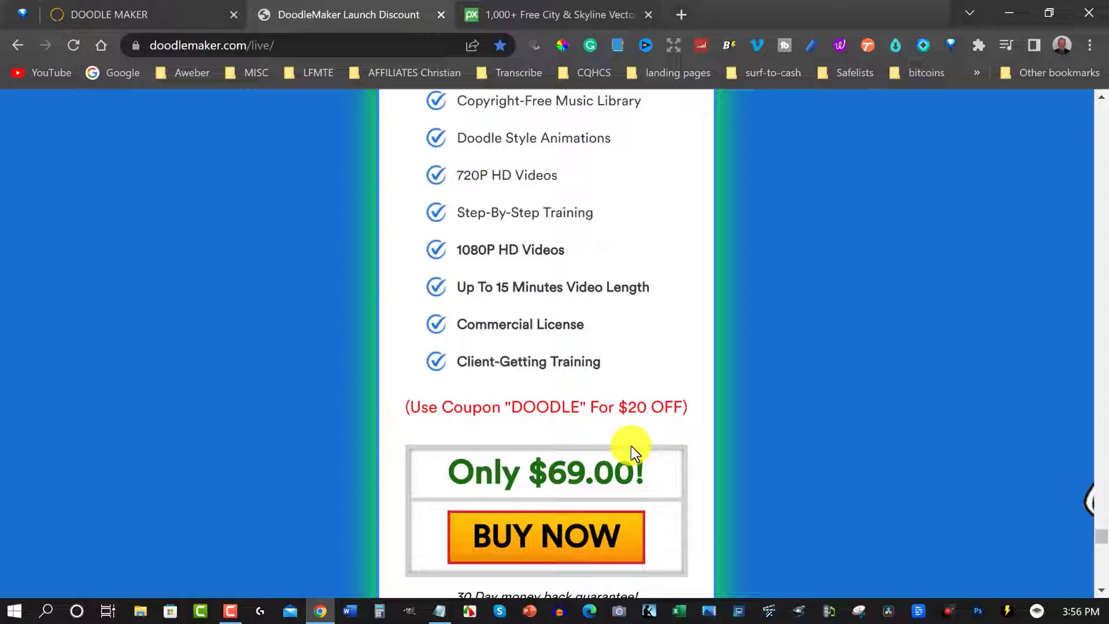
scroll(631, 447, "down", 3)
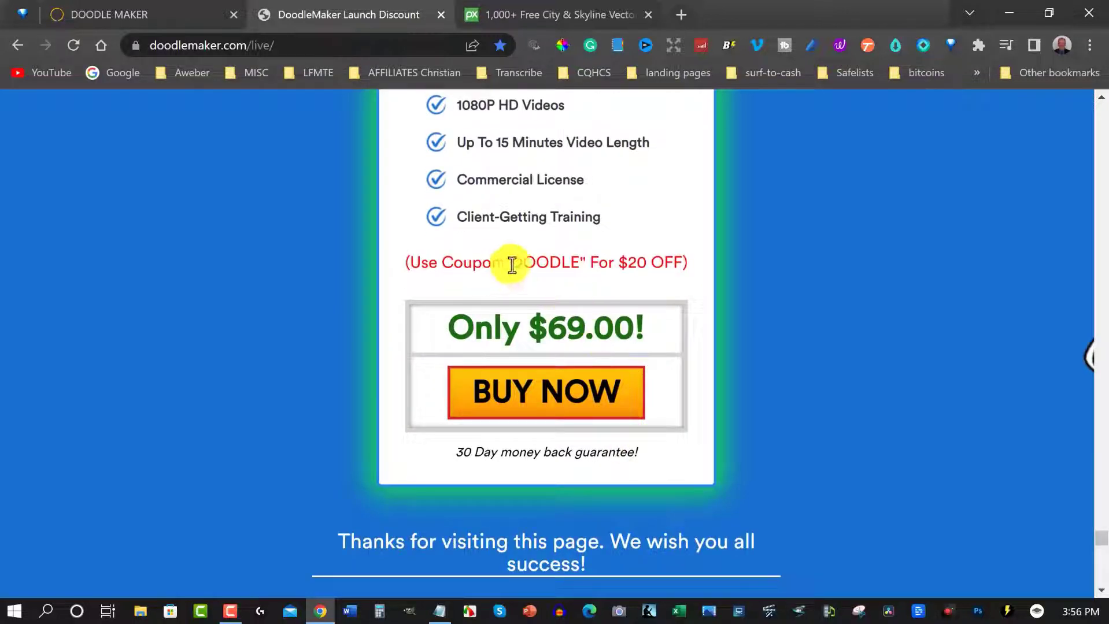
left_click_drag(511, 263, 577, 262)
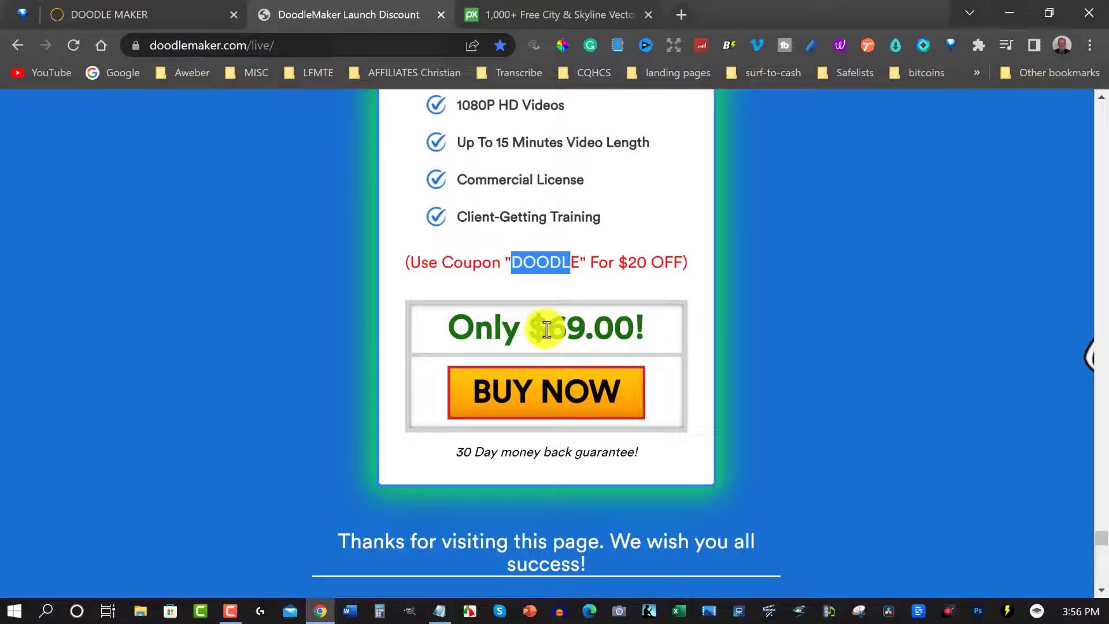
left_click_drag(581, 263, 511, 262)
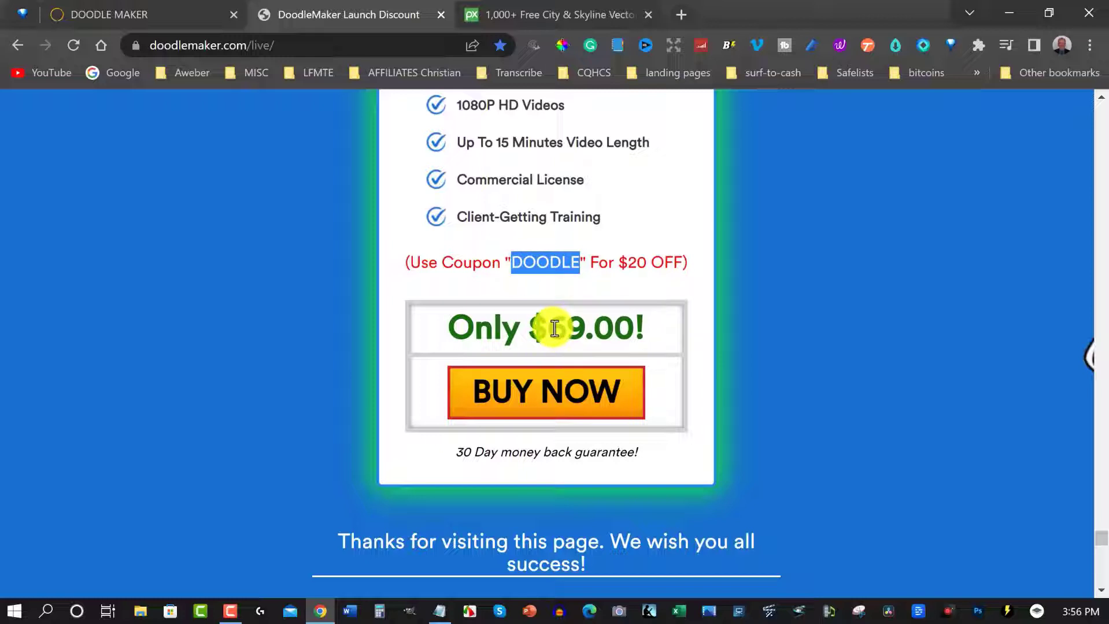
left_click_drag(547, 327, 584, 328)
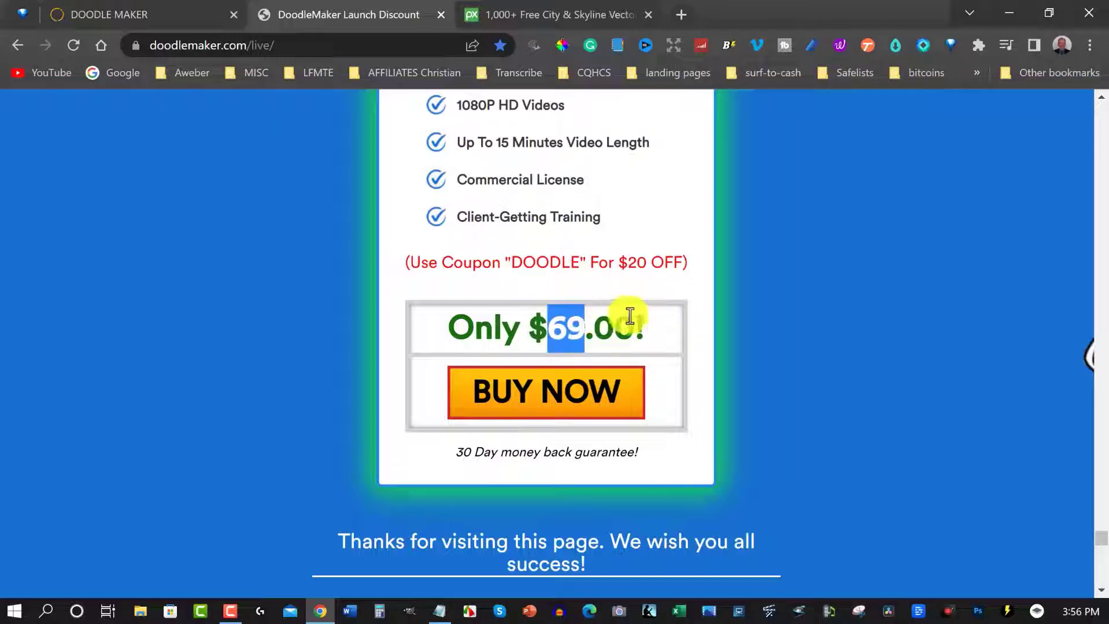
scroll(701, 312, "up", 2)
scroll(725, 316, "up", 1)
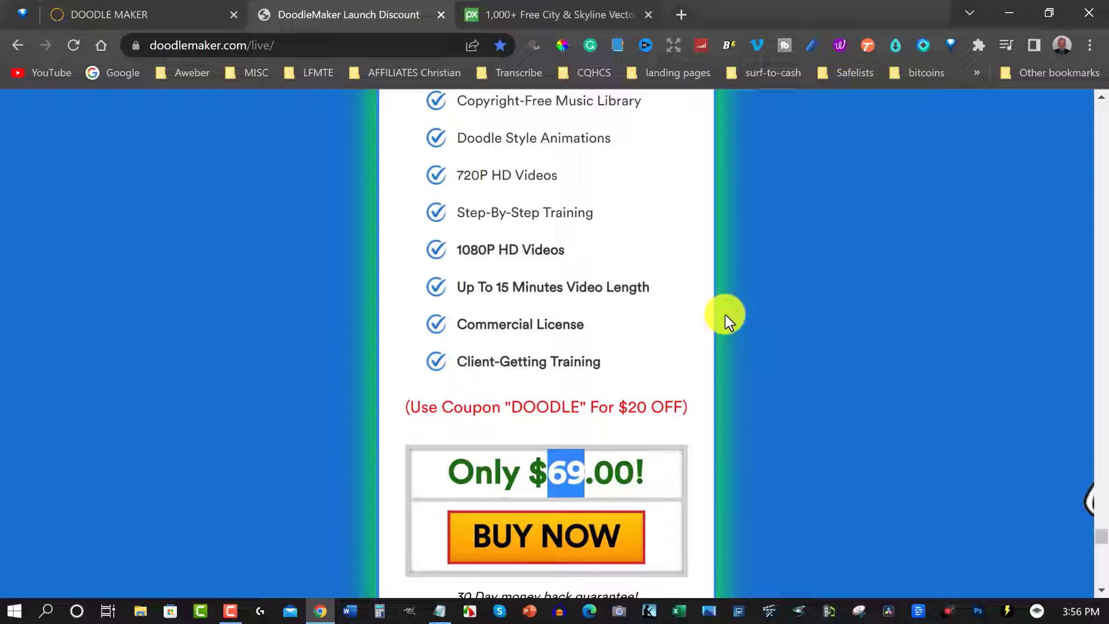
scroll(687, 318, "down", 1)
scroll(661, 318, "down", 2)
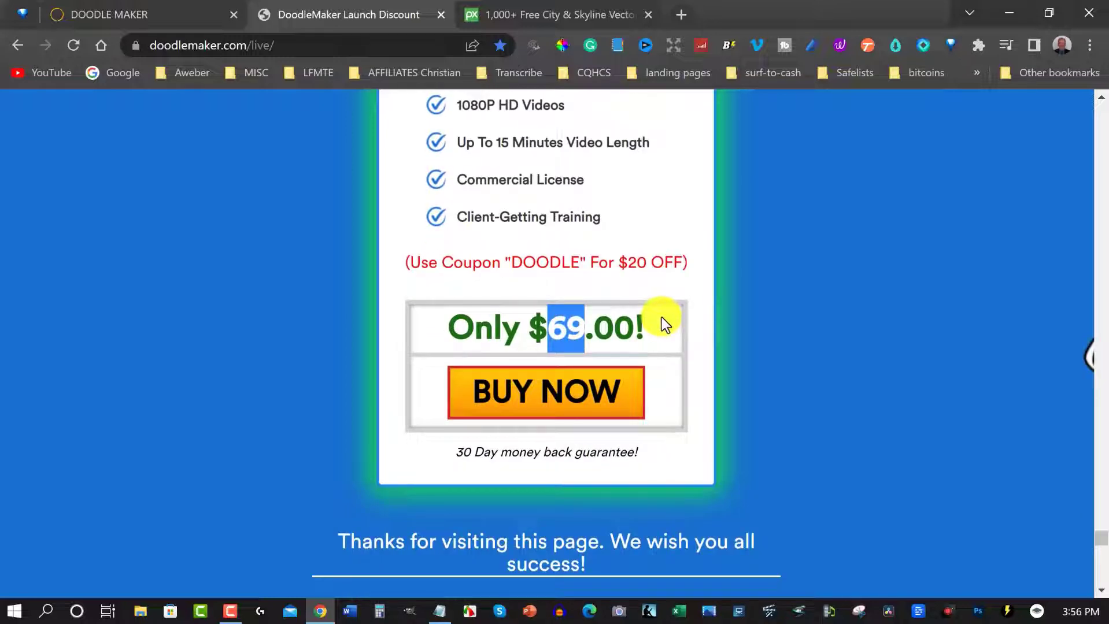
Return to the DoodleMaker app and start a new project from Your Projects.
left_click(98, 11)
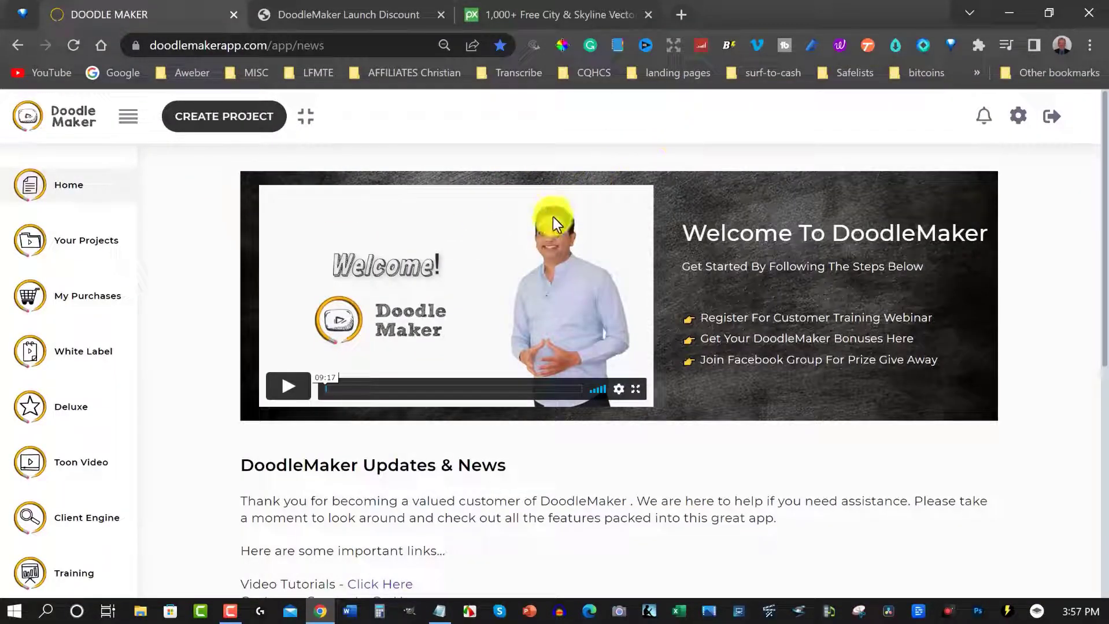
left_click(82, 240)
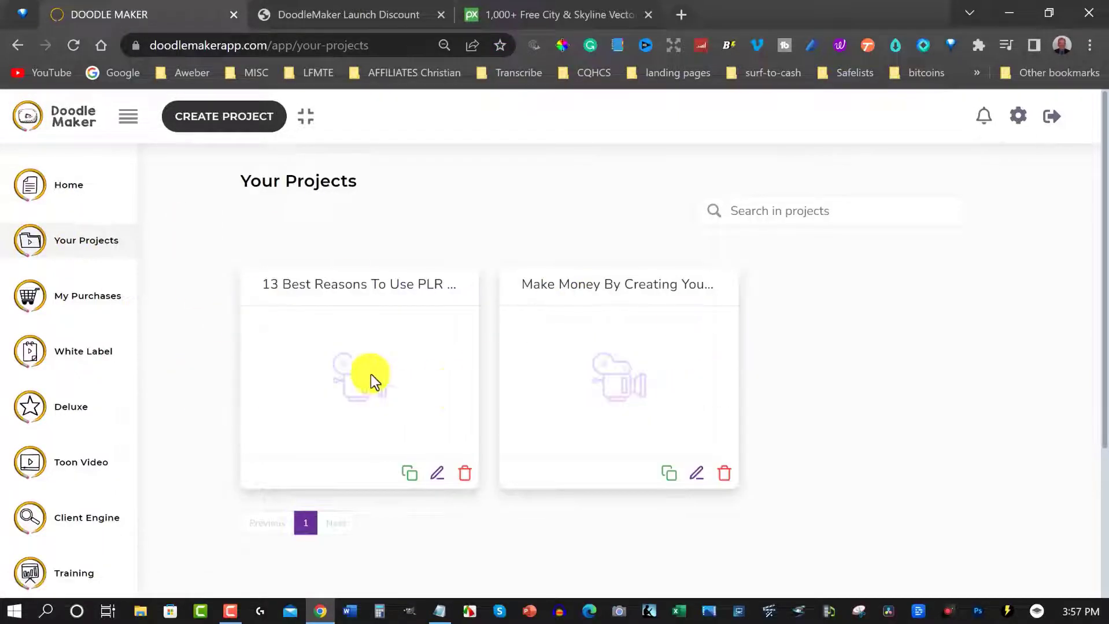
left_click(221, 118)
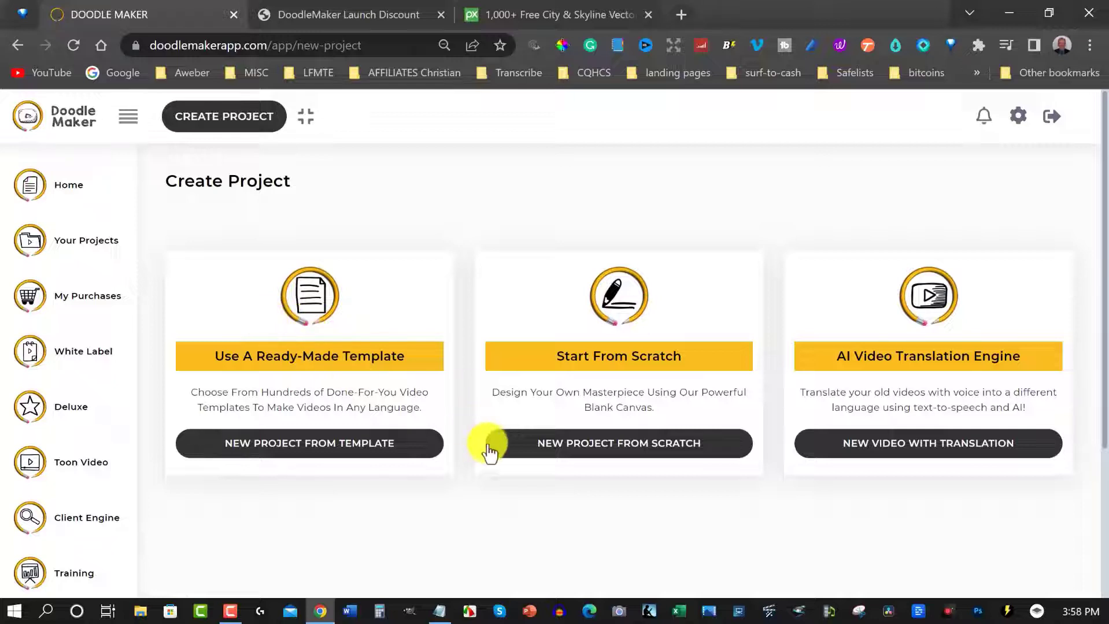
Create a project from scratch titled 'Make Money On YouTube Fast.' using the title copied from Notepad.
left_click(619, 449)
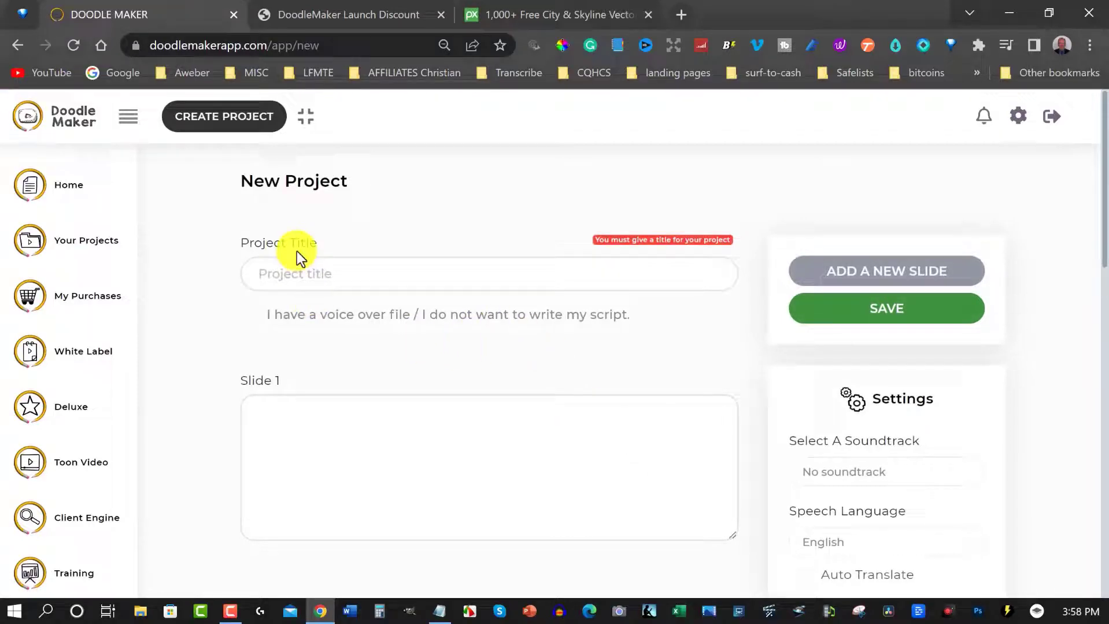
left_click(435, 612)
right_click(359, 117)
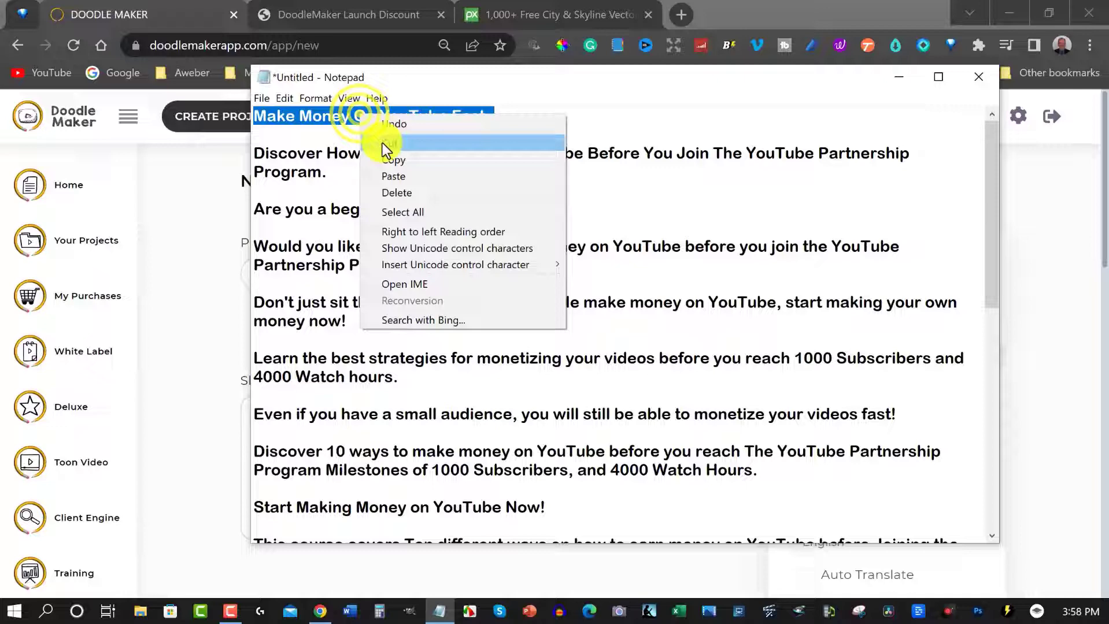
left_click(394, 159)
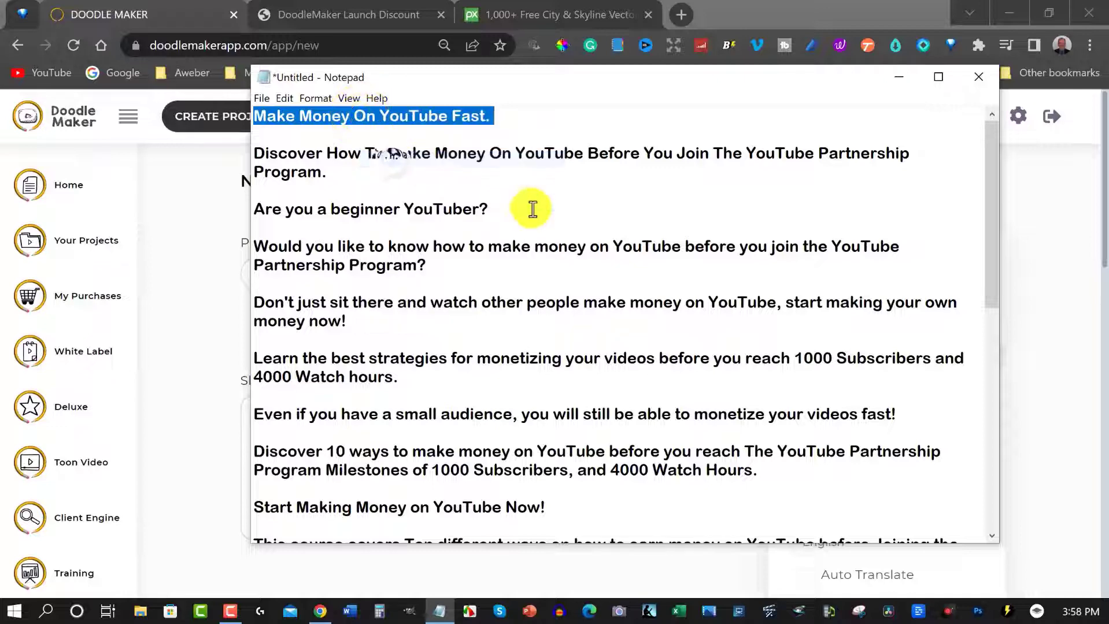
left_click(904, 79)
left_click(299, 276)
key("ctrl+v")
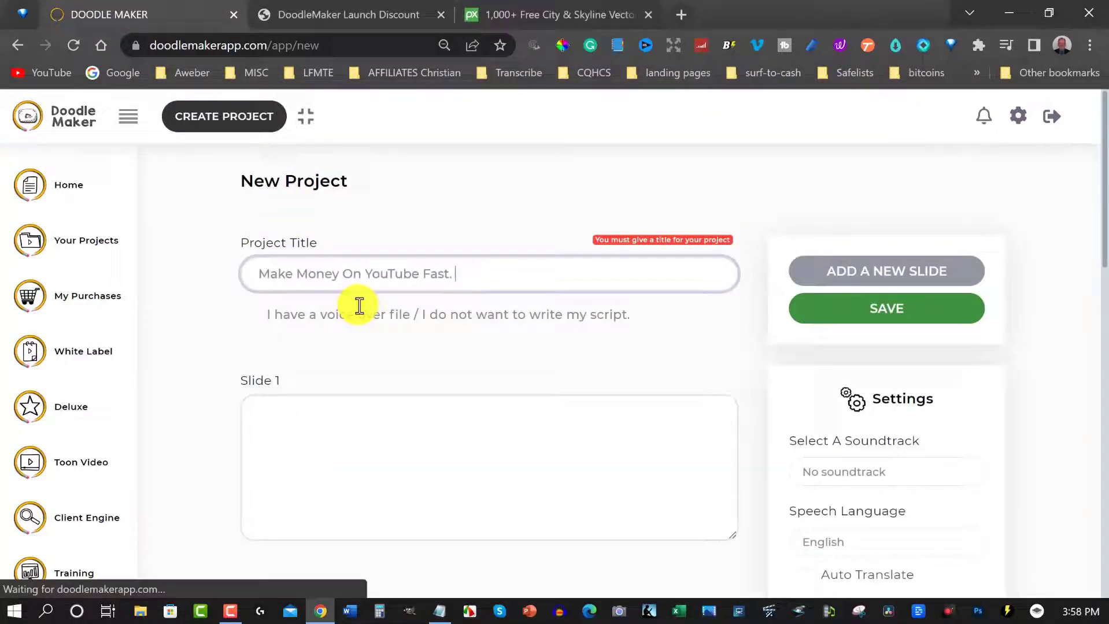
Copy the 'Discover How To' paragraph from Notepad for the Slide 1 script.
left_click(354, 425)
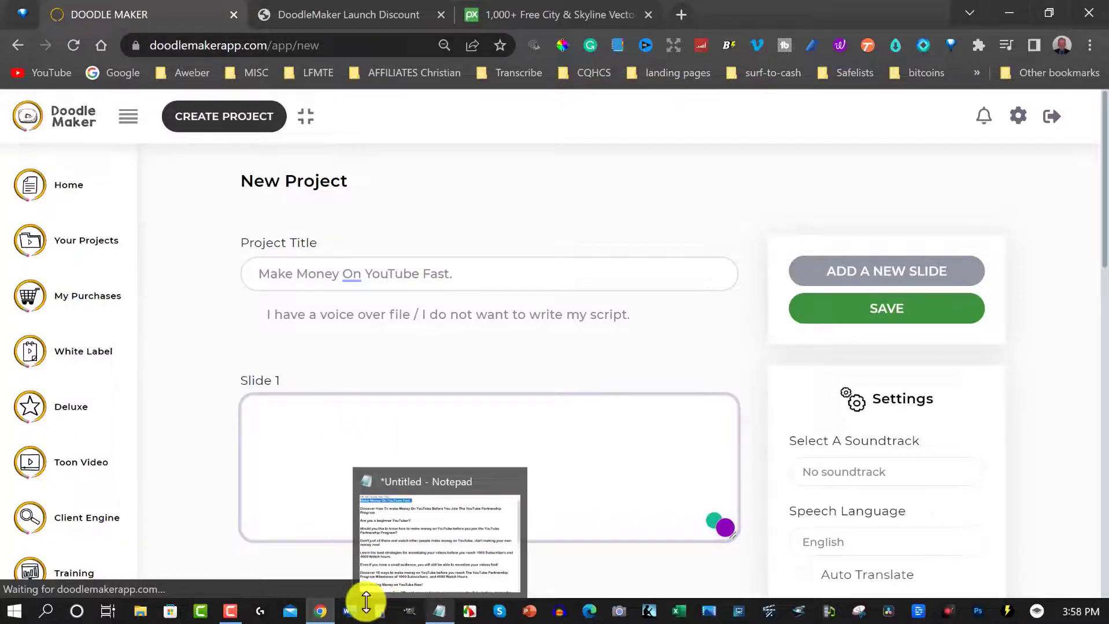
left_click(438, 613)
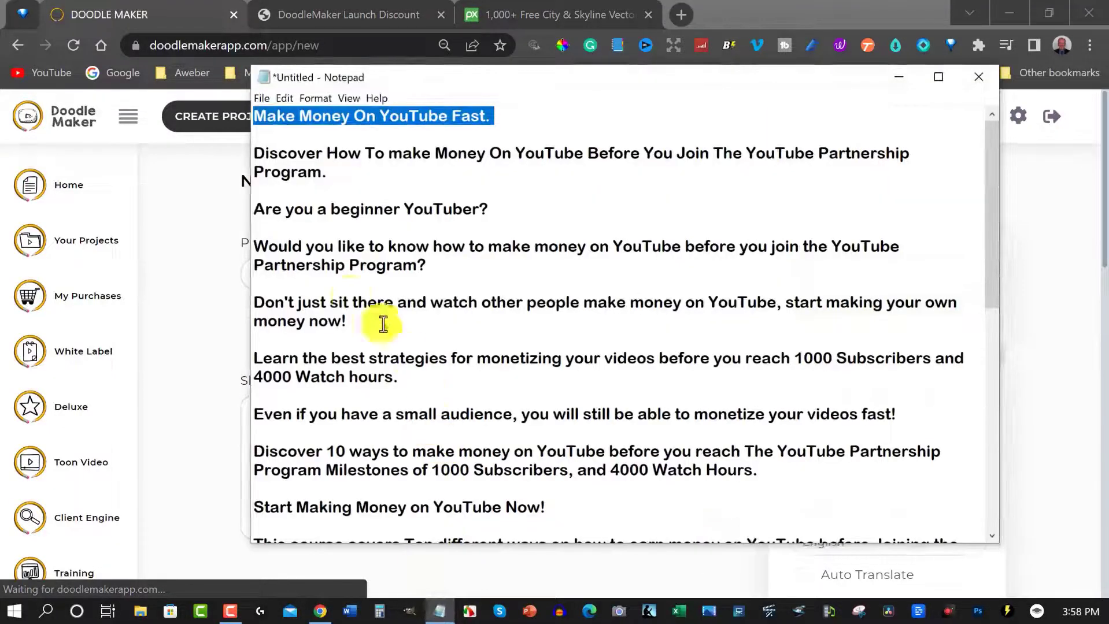
left_click_drag(254, 153, 288, 172)
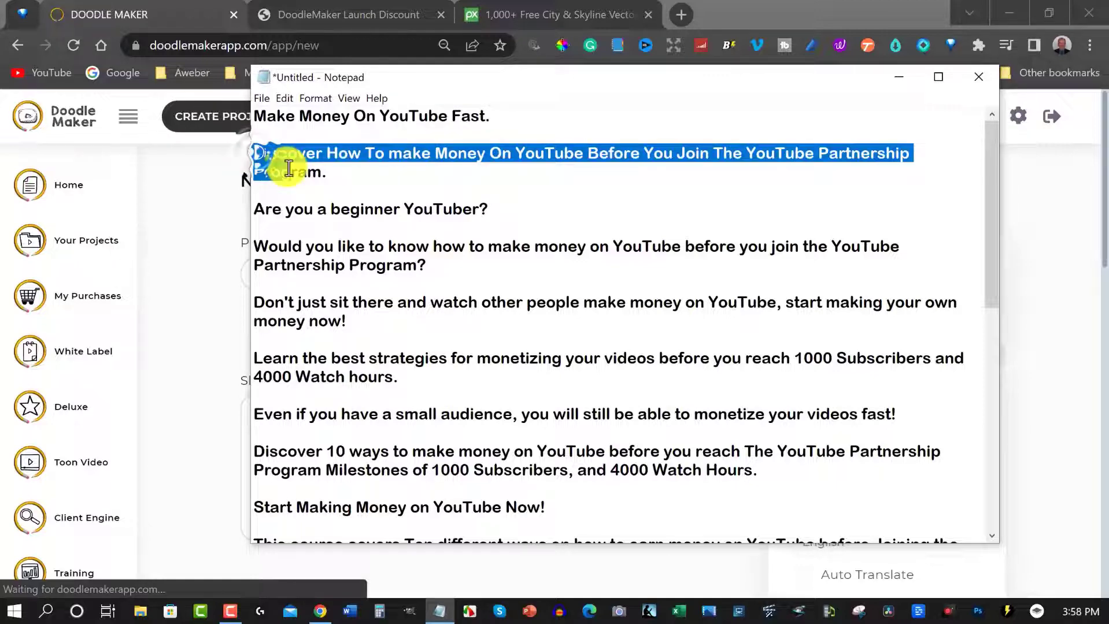
right_click(285, 158)
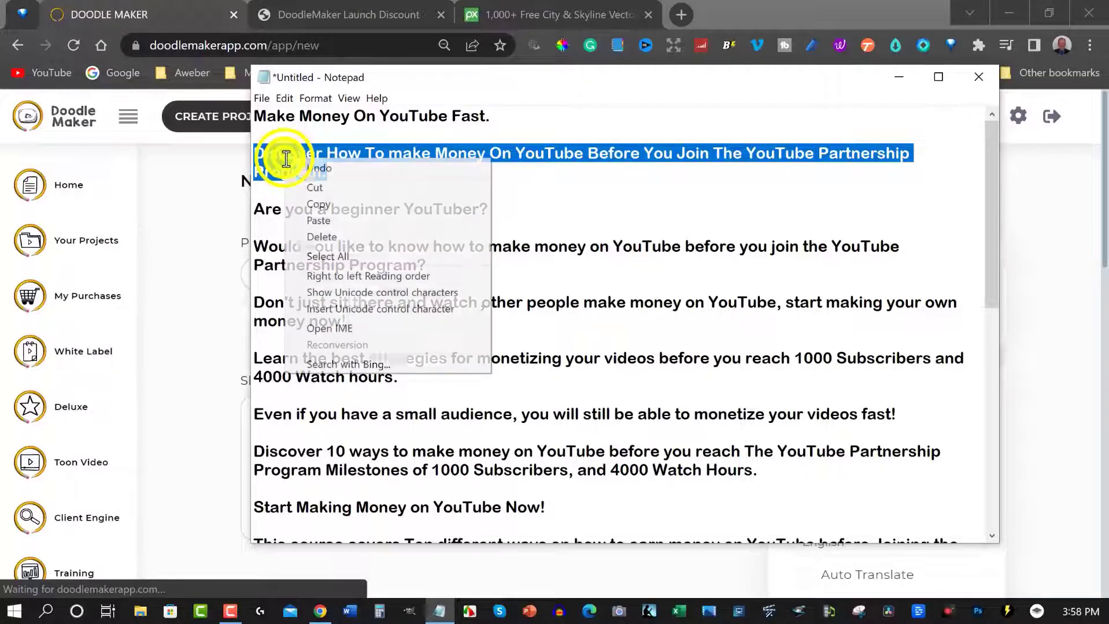
left_click(317, 203)
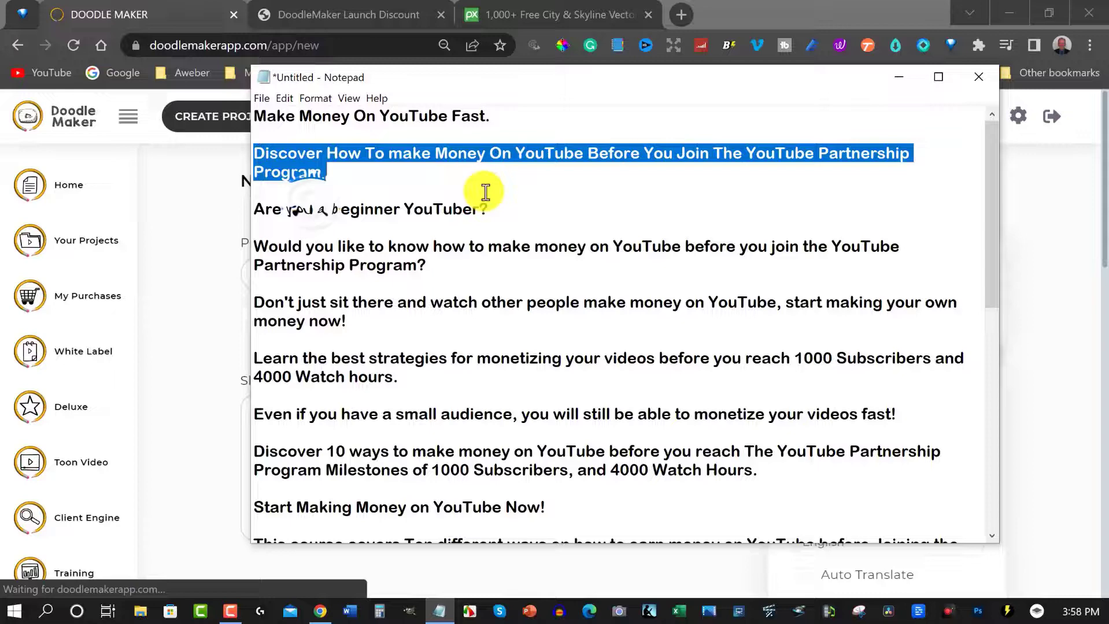
left_click(898, 76)
left_click(295, 413)
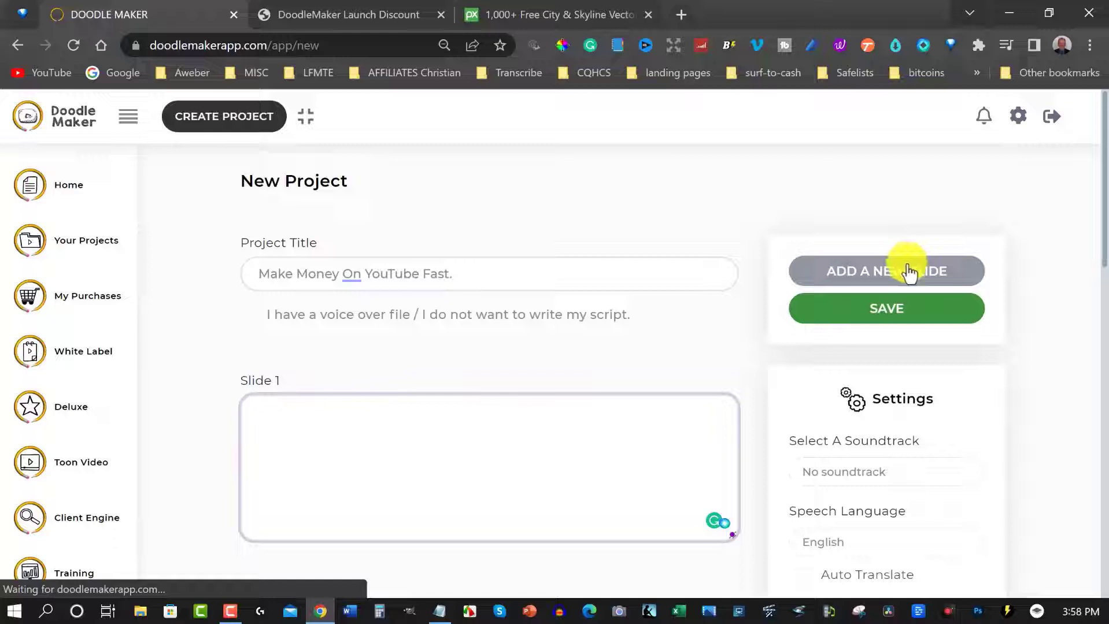
left_click(907, 270)
scroll(569, 286, "down", 2)
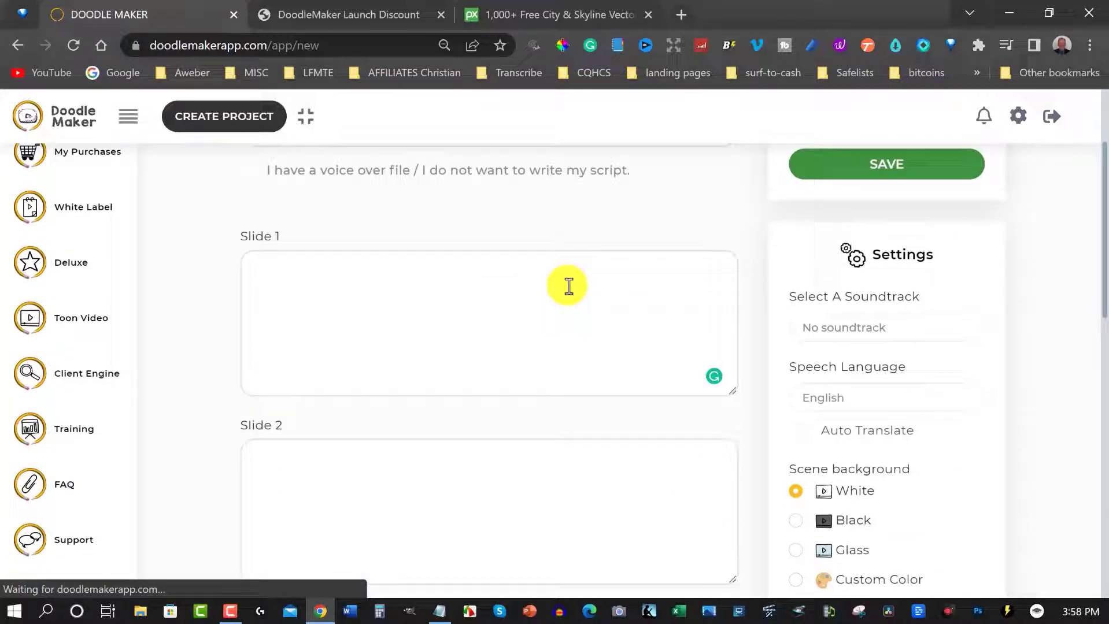
scroll(567, 287, "up", 2)
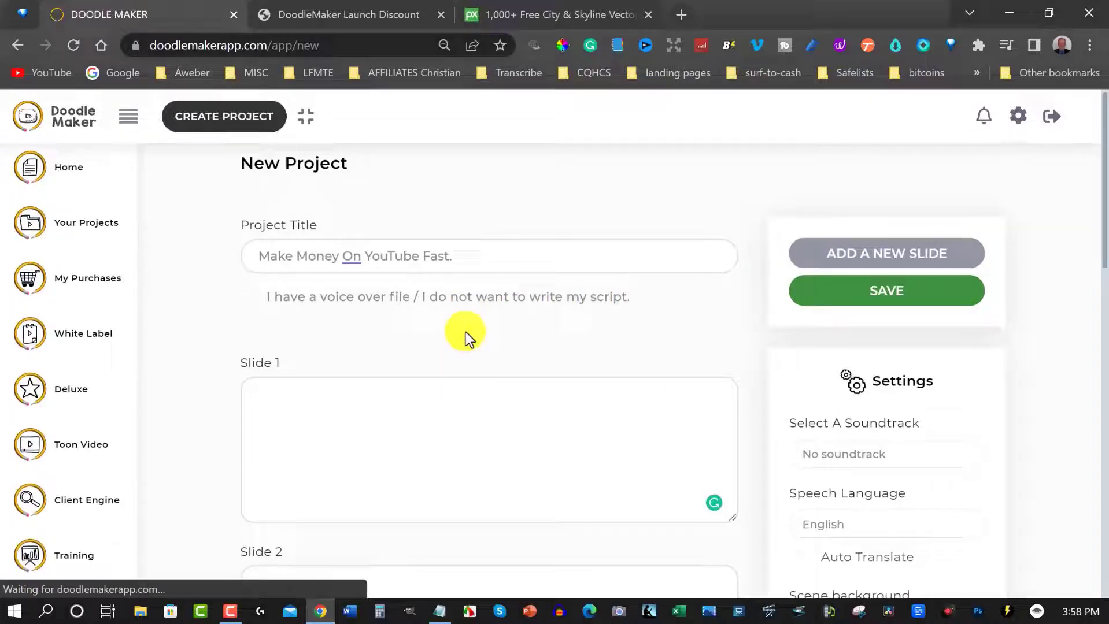
scroll(465, 332, "down", 5)
scroll(464, 332, "up", 3)
scroll(464, 332, "up", 2)
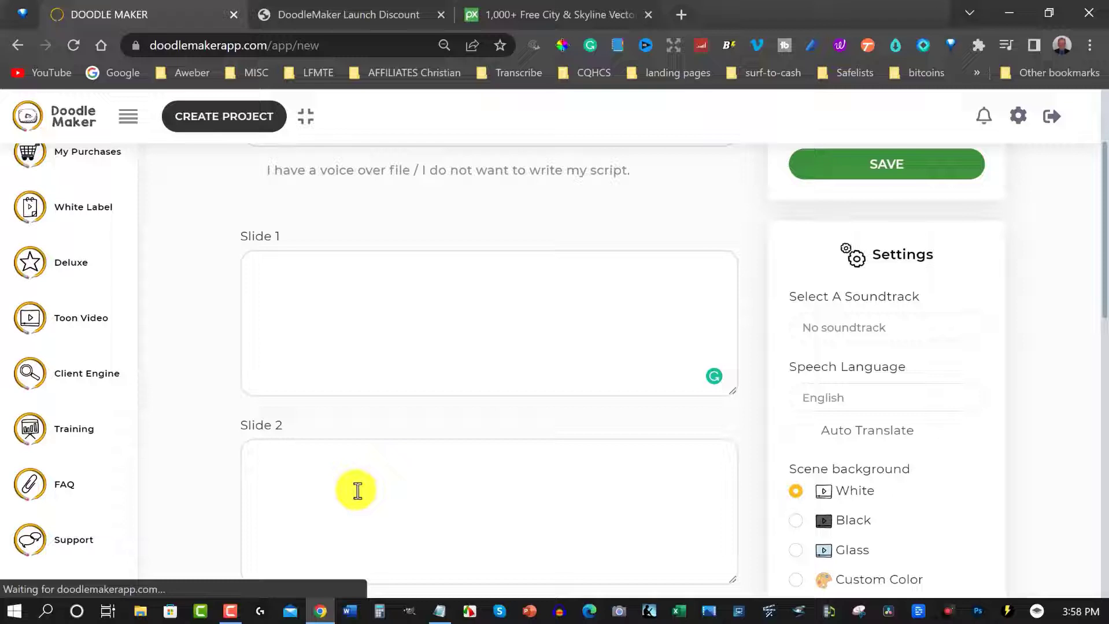
scroll(673, 252, "up", 3)
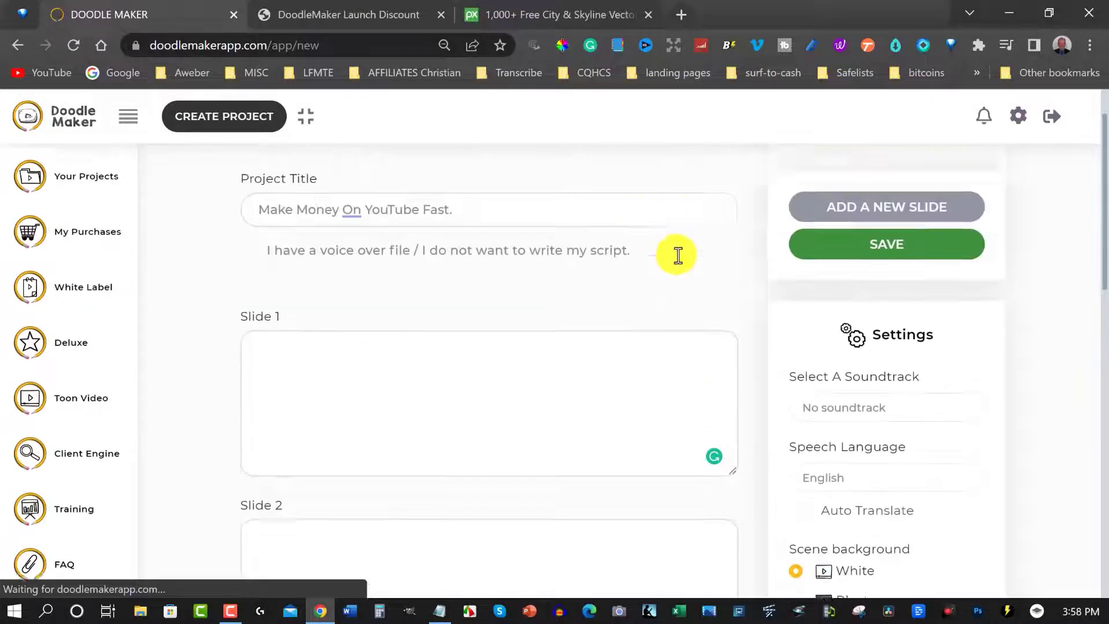
scroll(673, 252, "up", 2)
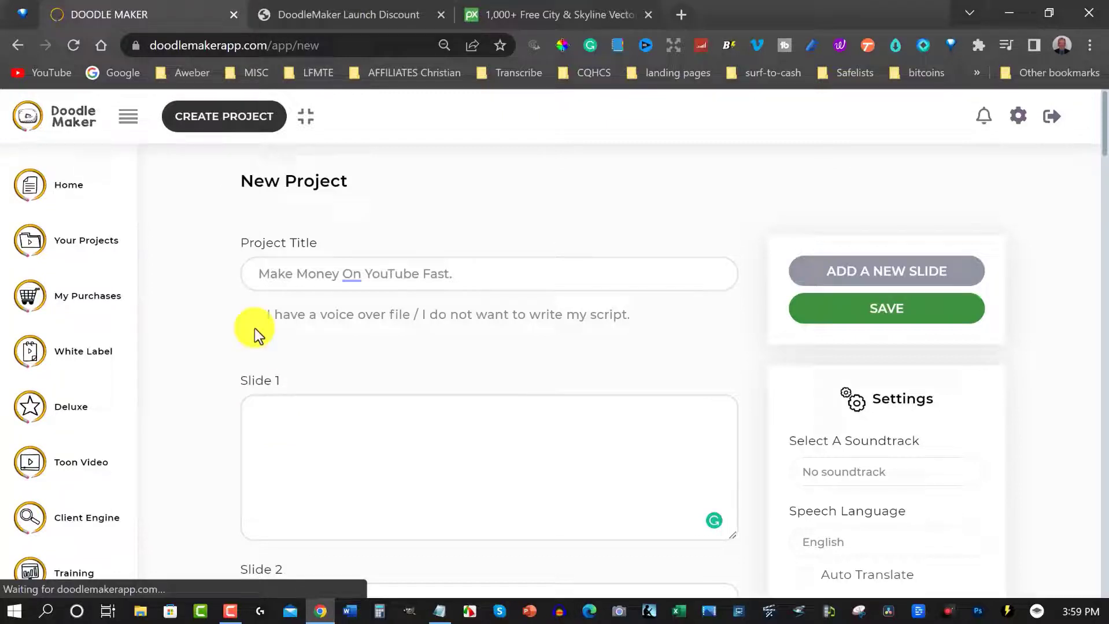
Paste the opening sentence into Slide 1 and copy 'Are you a beginner YouTuber?' from Notepad.
left_click(269, 413)
key("ctrl+v")
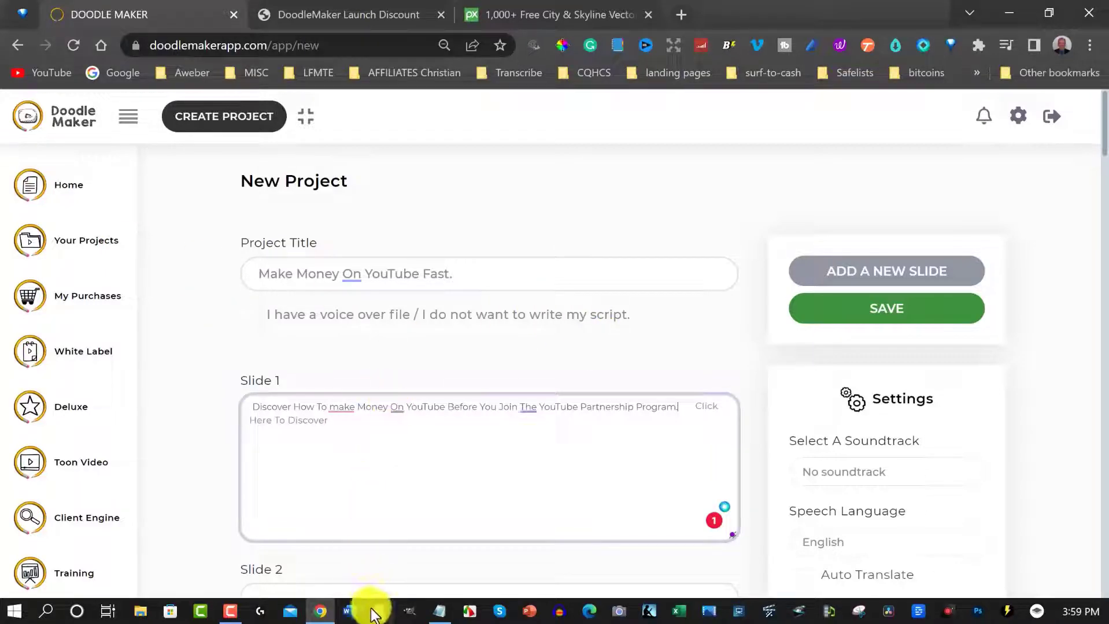
left_click(437, 613)
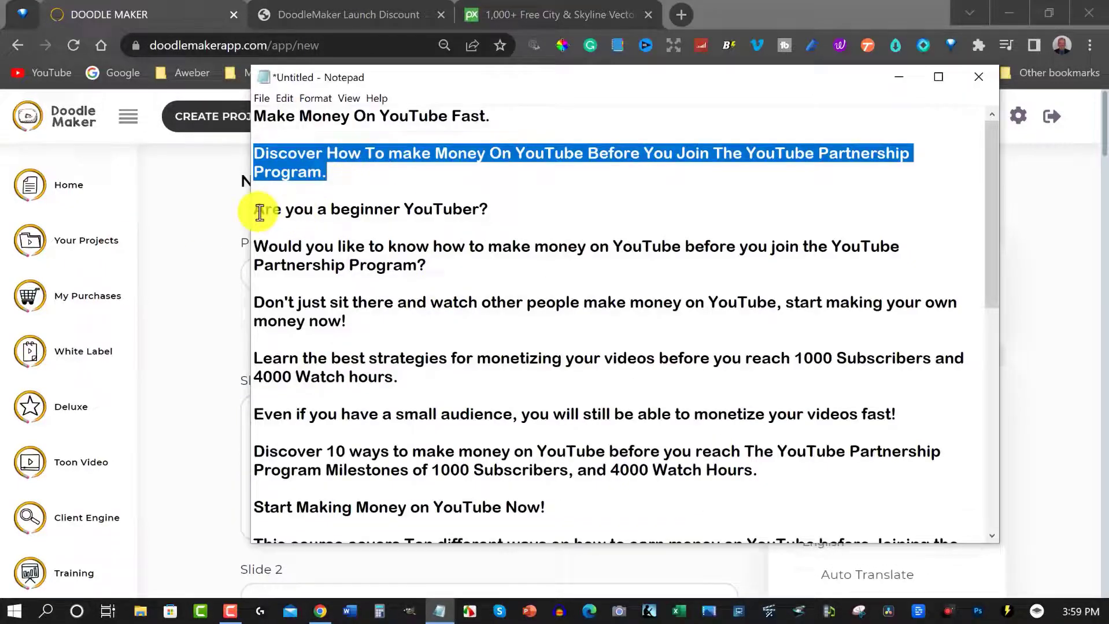
left_click_drag(254, 210, 490, 209)
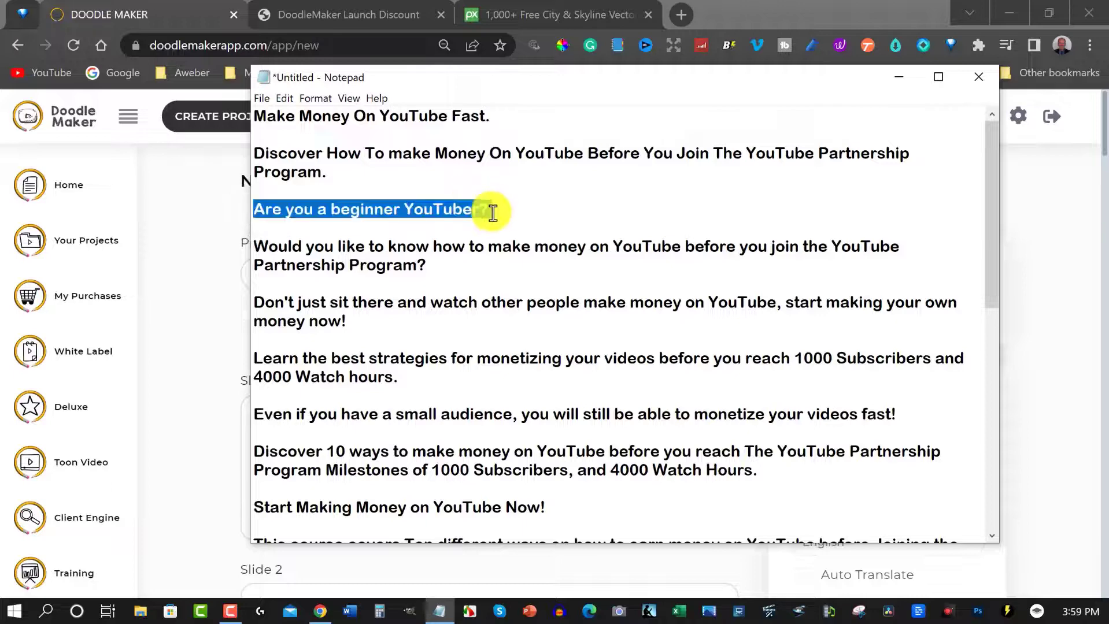
right_click(450, 210)
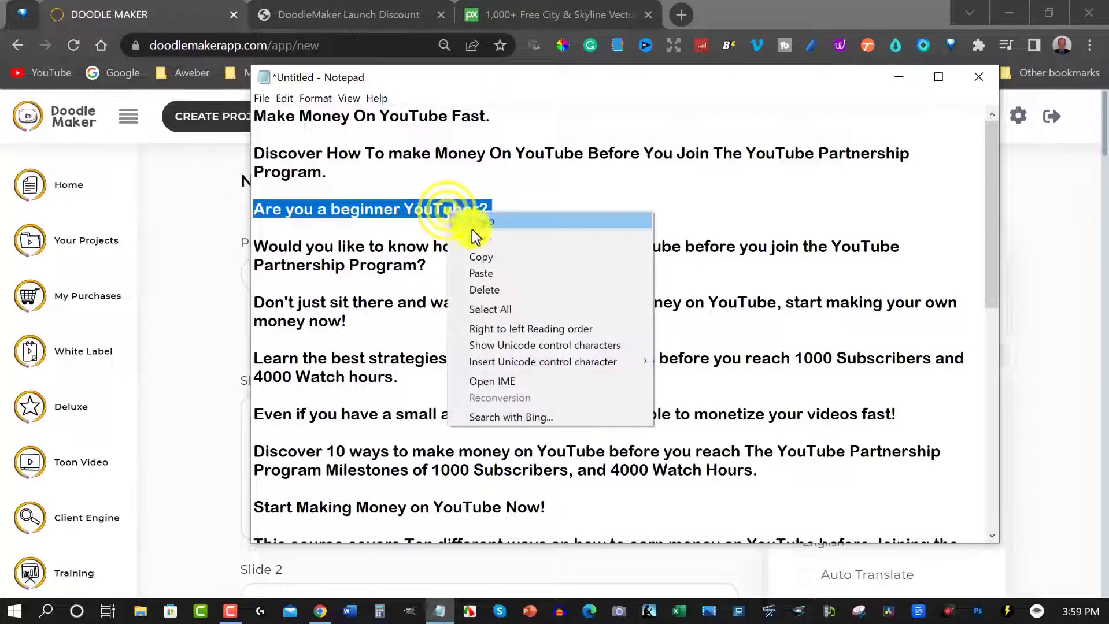
left_click(483, 258)
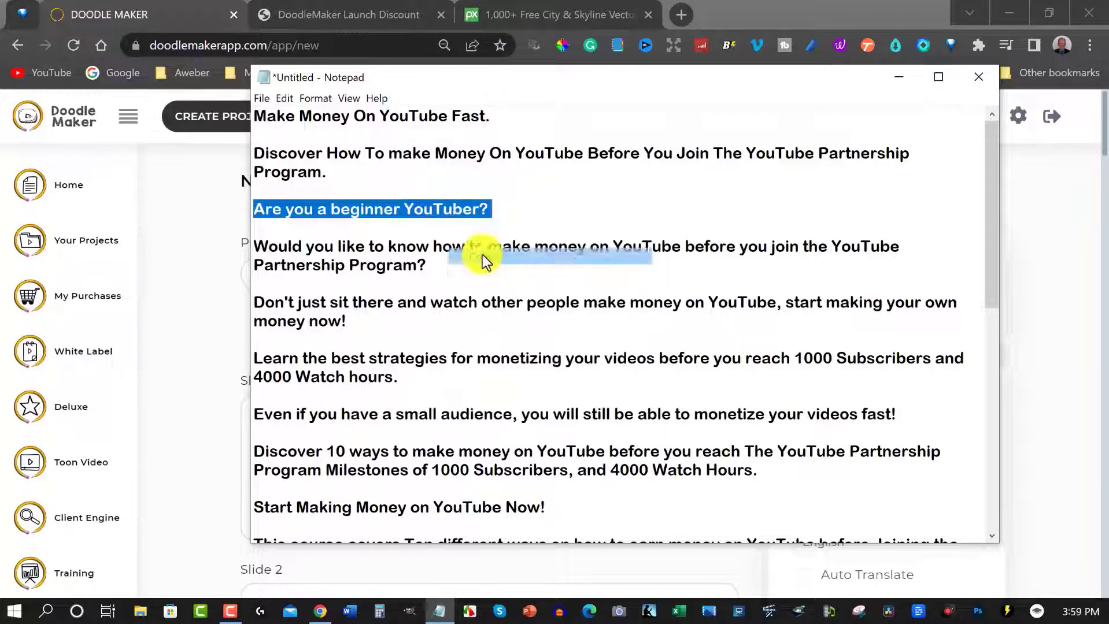
left_click(898, 77)
scroll(276, 406, "down", 3)
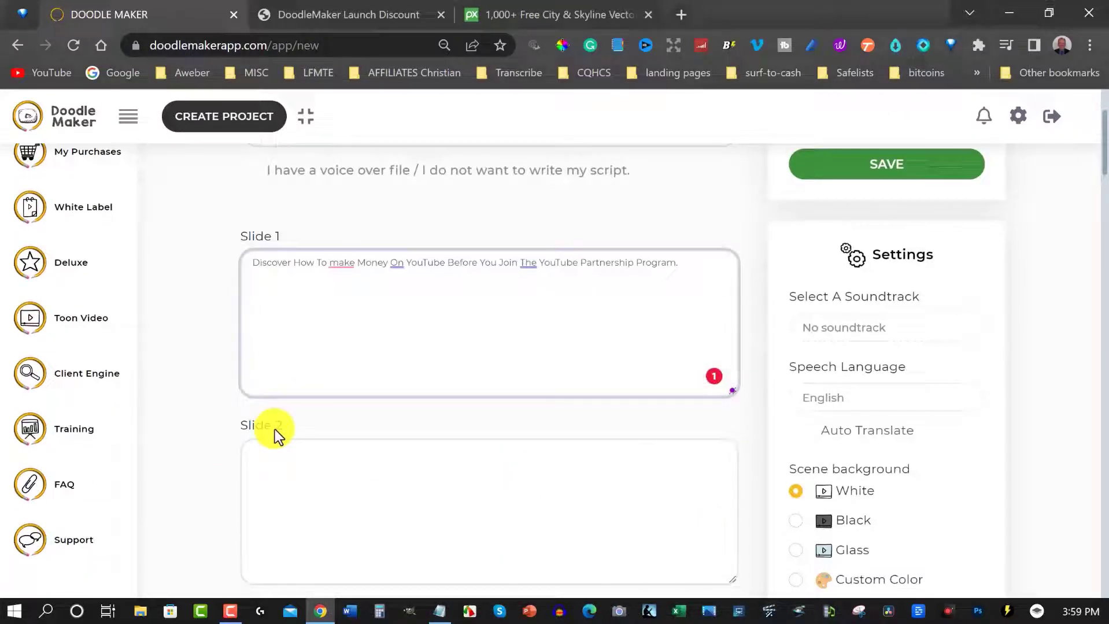
scroll(274, 431, "down", 3)
Fill Slide 2 with the beginner question and Slide 3 with the 'Would you like to know' paragraph.
left_click(276, 312)
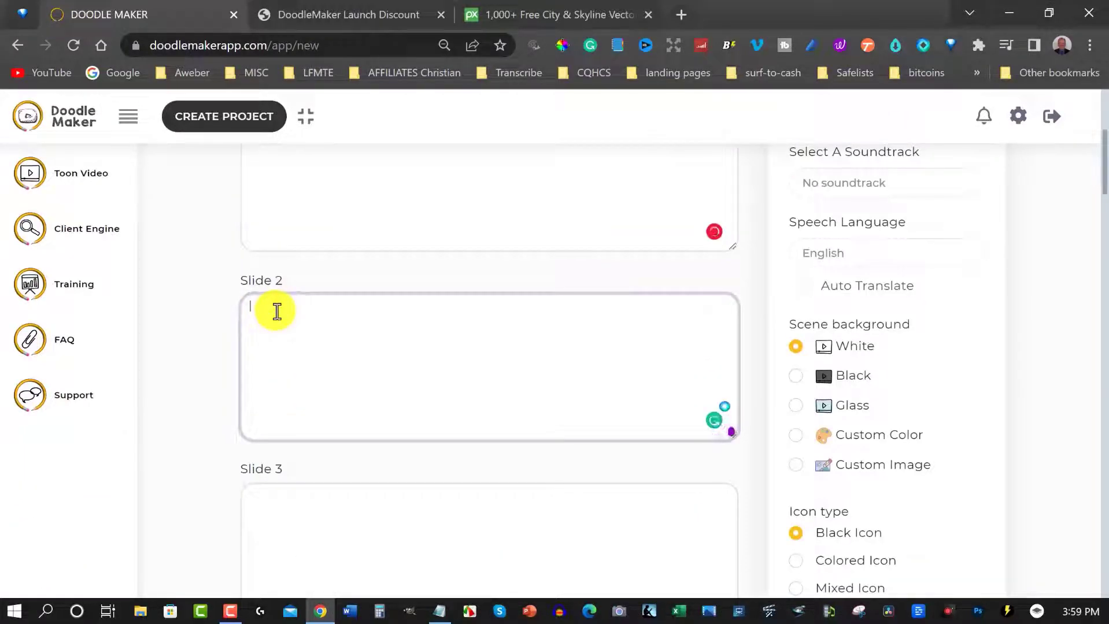
key("ctrl+v")
left_click(286, 511)
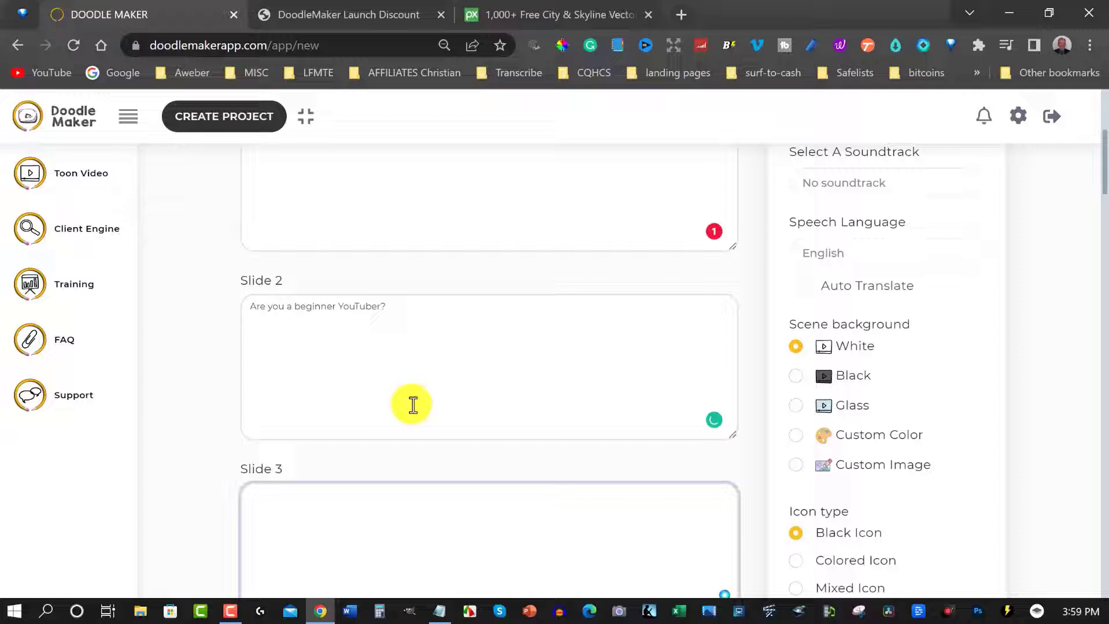
scroll(415, 404, "down", 2)
scroll(443, 375, "down", 2)
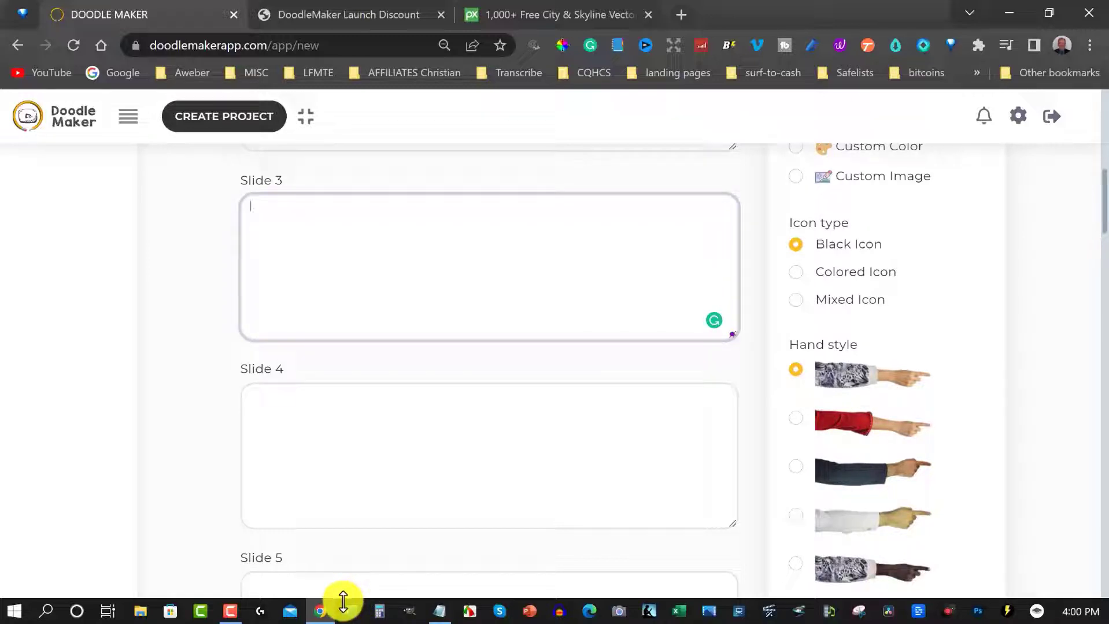
mouse_move(439, 612)
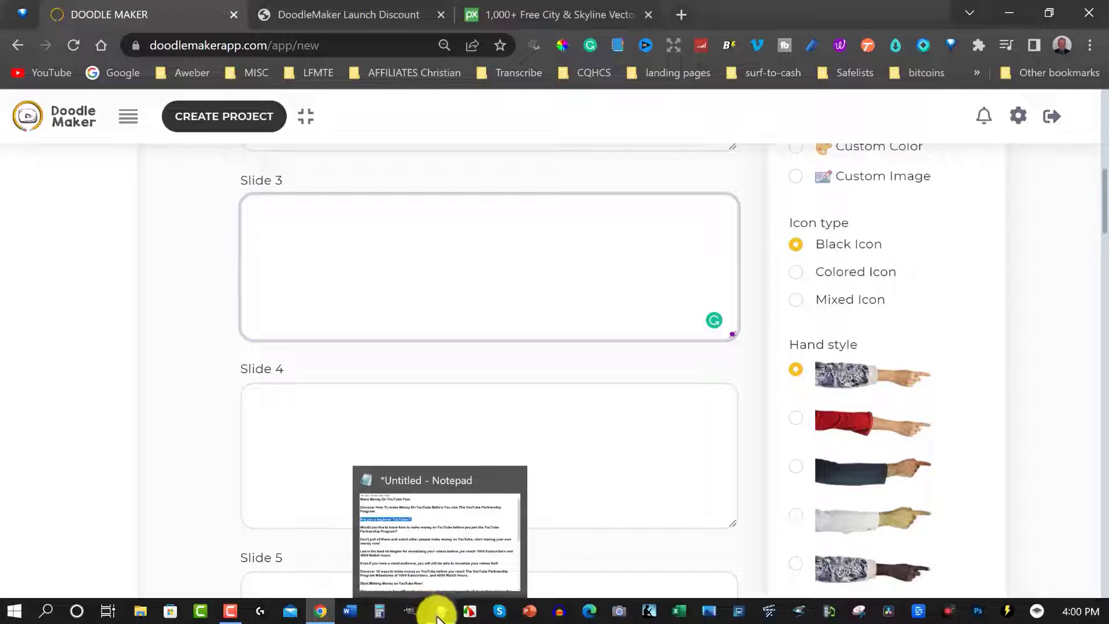
left_click(439, 613)
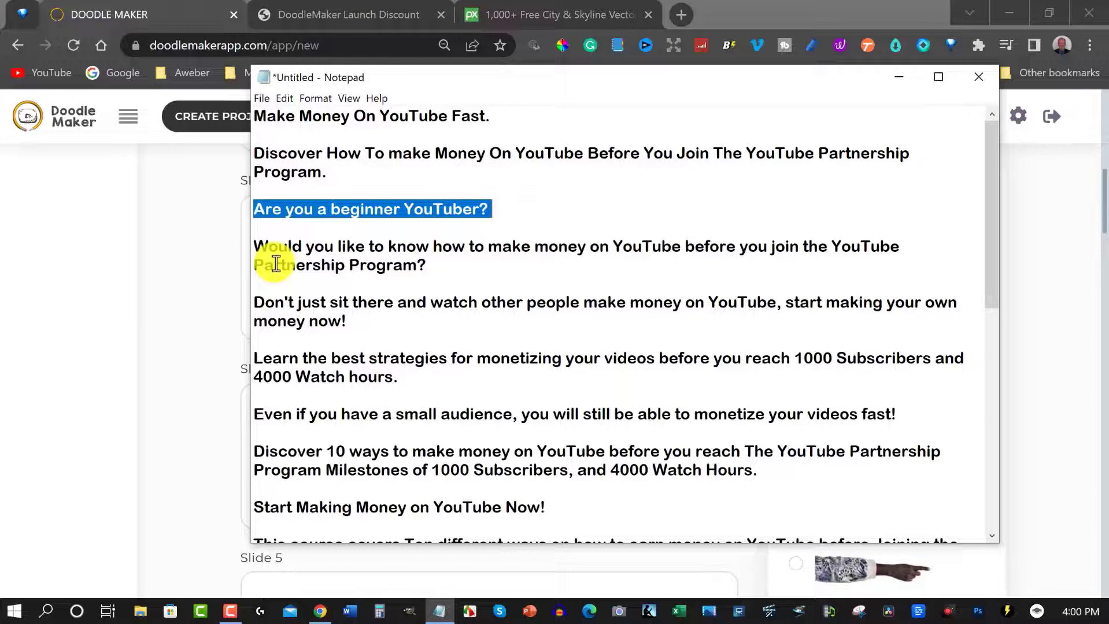
left_click_drag(254, 247, 437, 260)
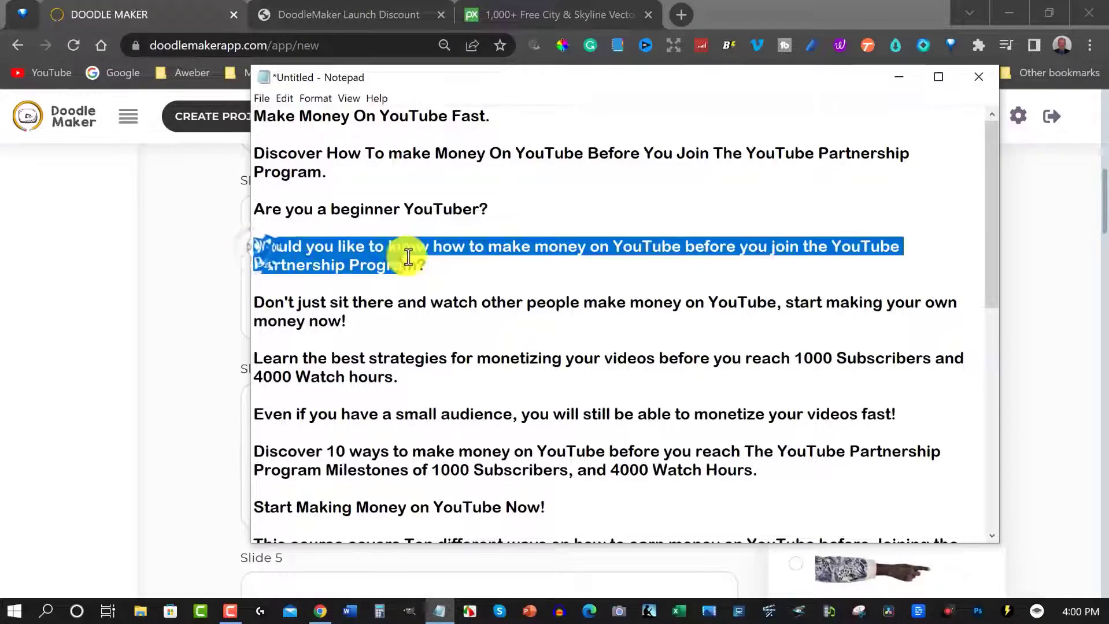
right_click(371, 264)
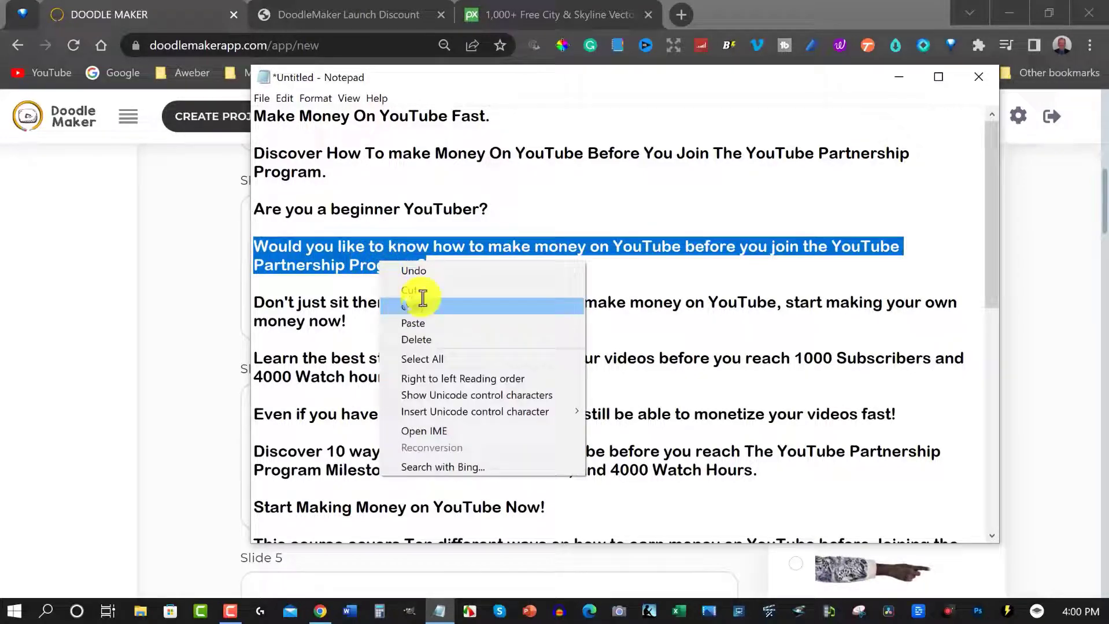
left_click(416, 300)
left_click(897, 75)
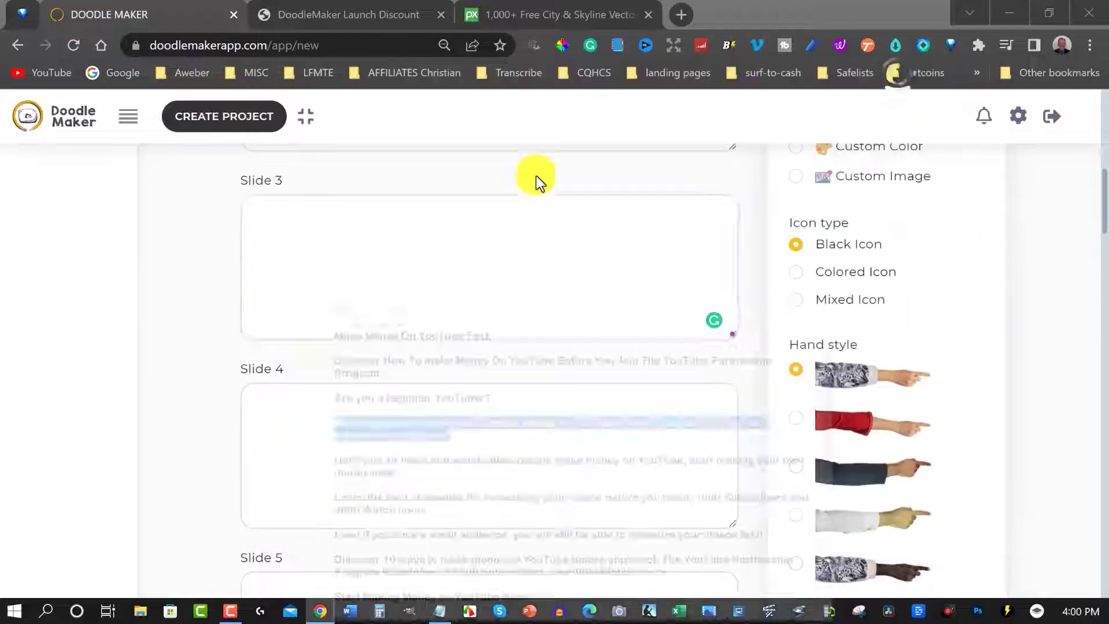
key("ctrl+v")
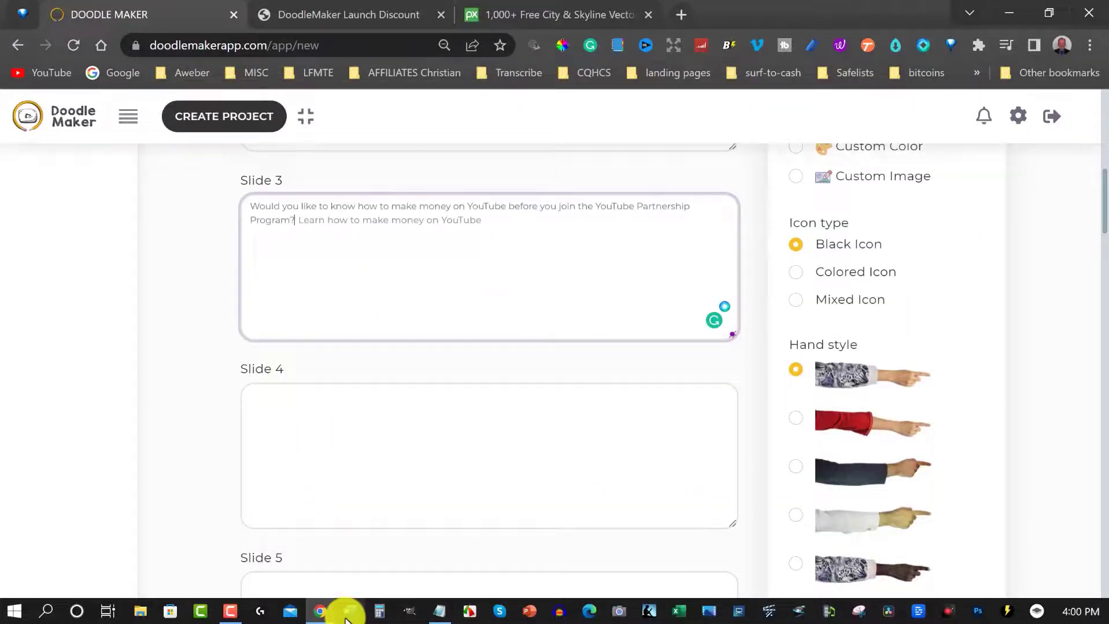
Copy the 'Don't just sit there' paragraph and select the 'Grab Your Copy Today' text in Slide 18.
left_click(350, 614)
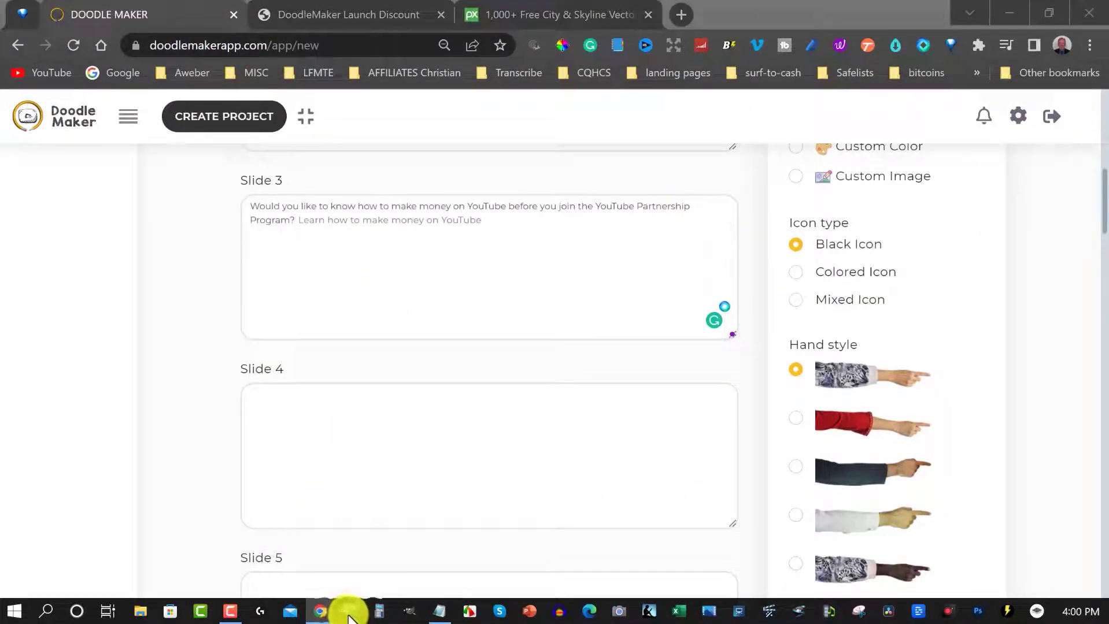
left_click(439, 613)
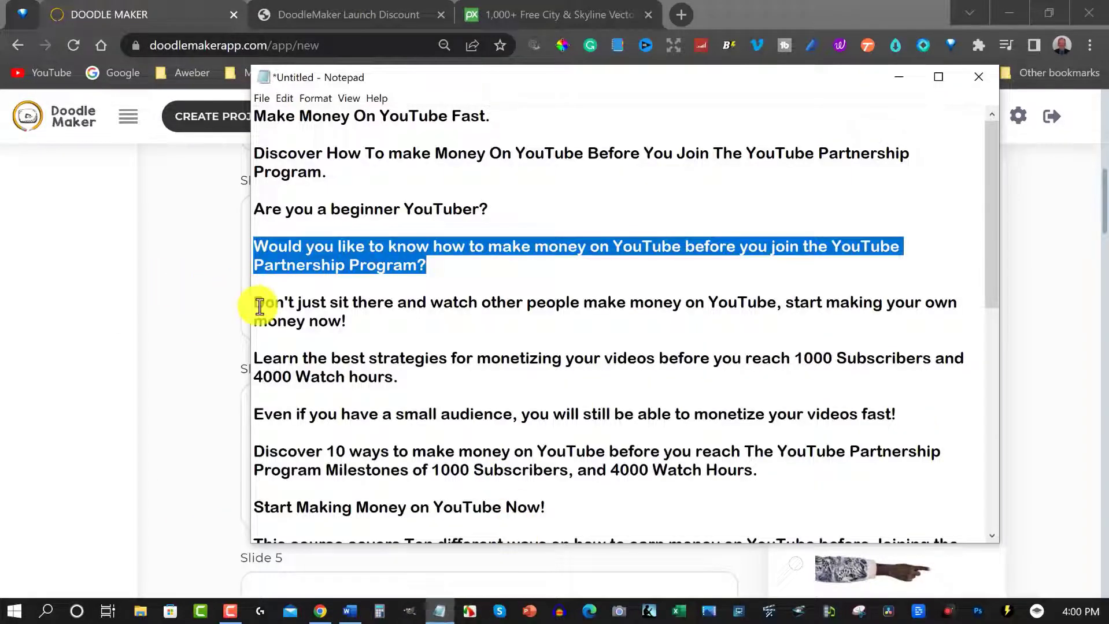
left_click_drag(254, 303, 345, 320)
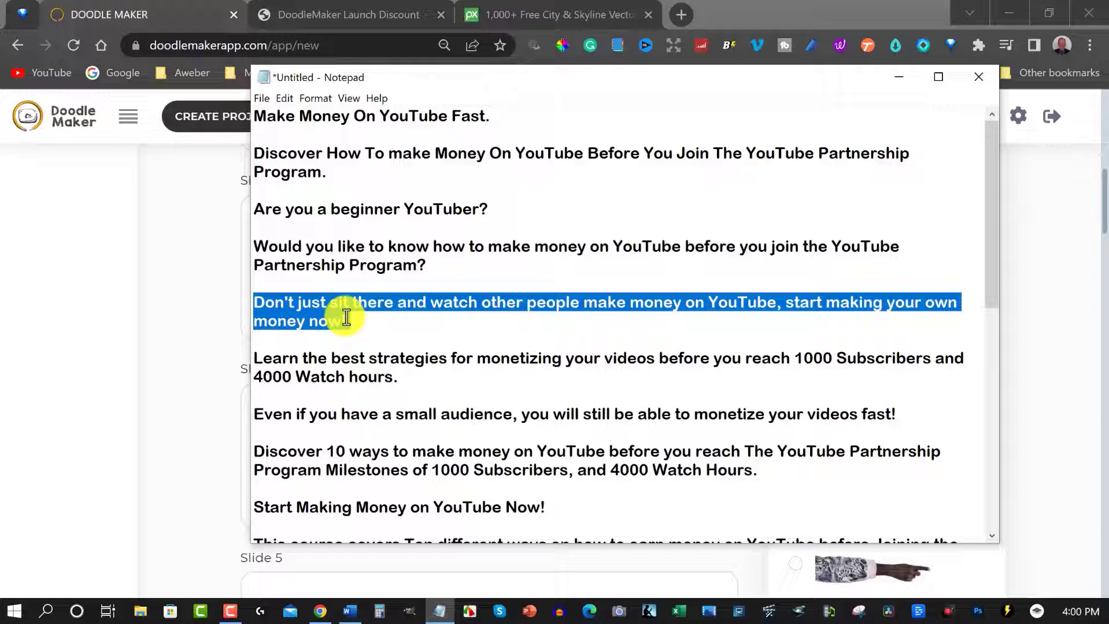
right_click(328, 323)
left_click(349, 361)
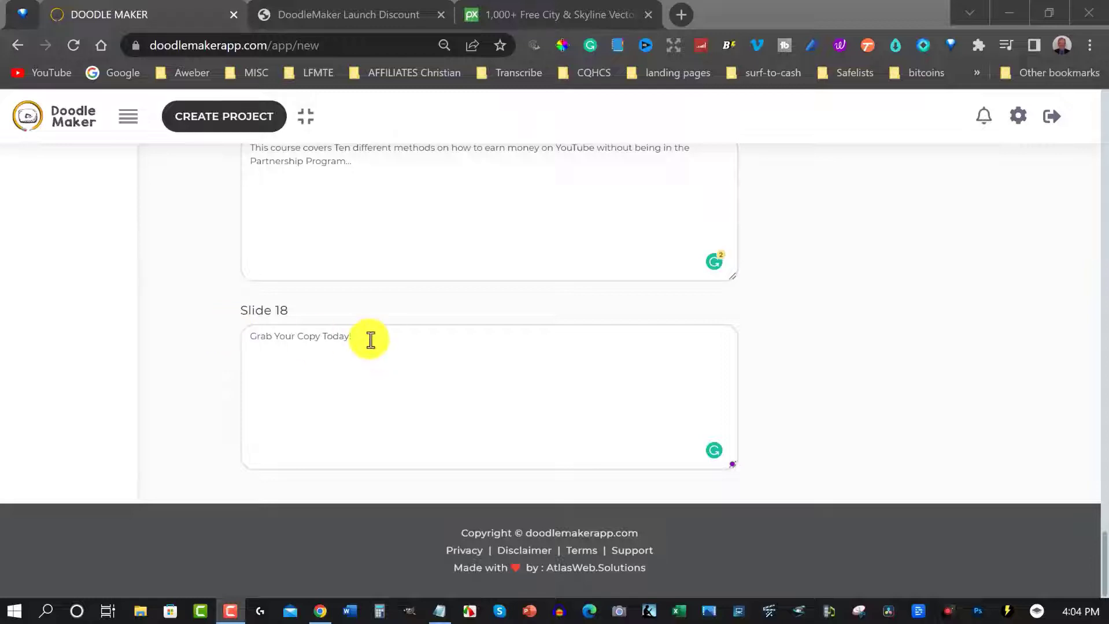
left_click_drag(363, 336, 221, 330)
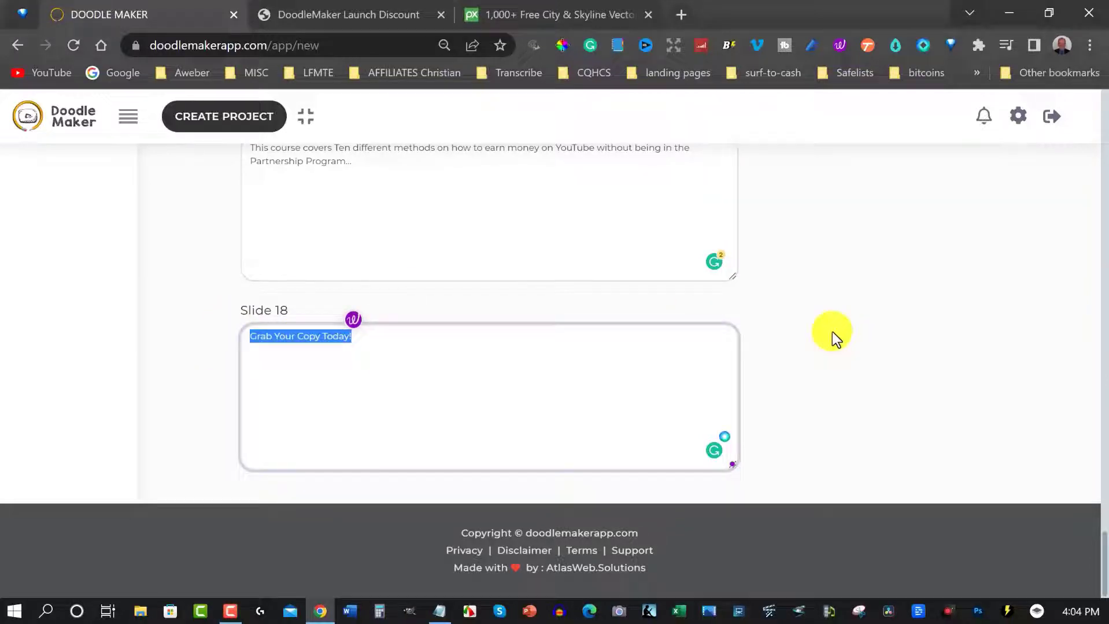
scroll(767, 322, "up", 5)
scroll(767, 322, "up", 8)
scroll(767, 323, "up", 10)
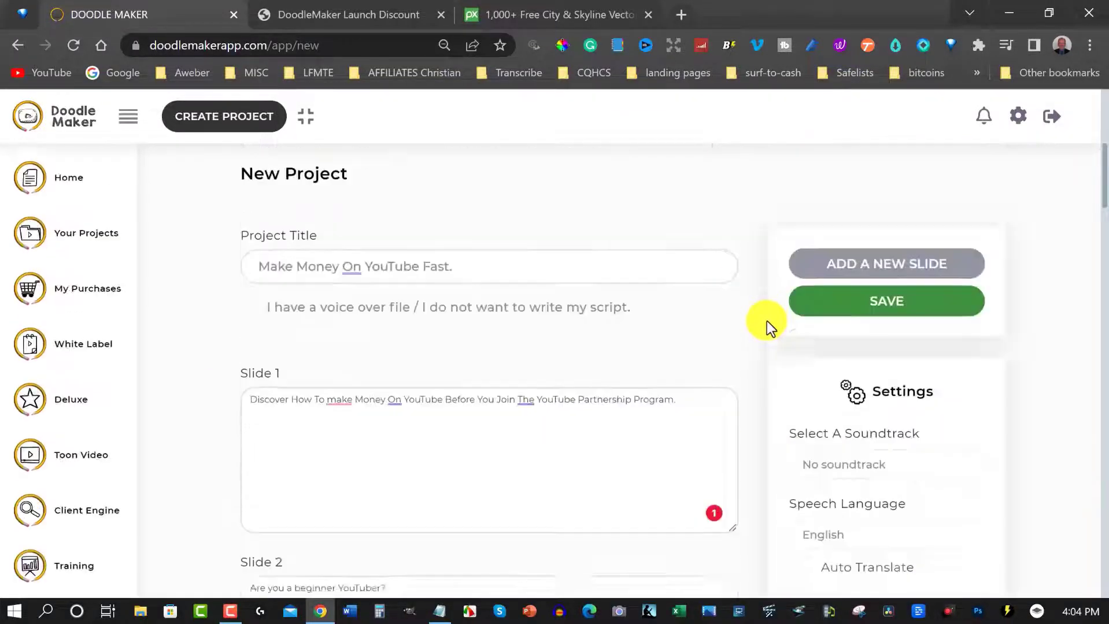
Save the 18-slide script to generate the doodle video editor.
left_click(866, 308)
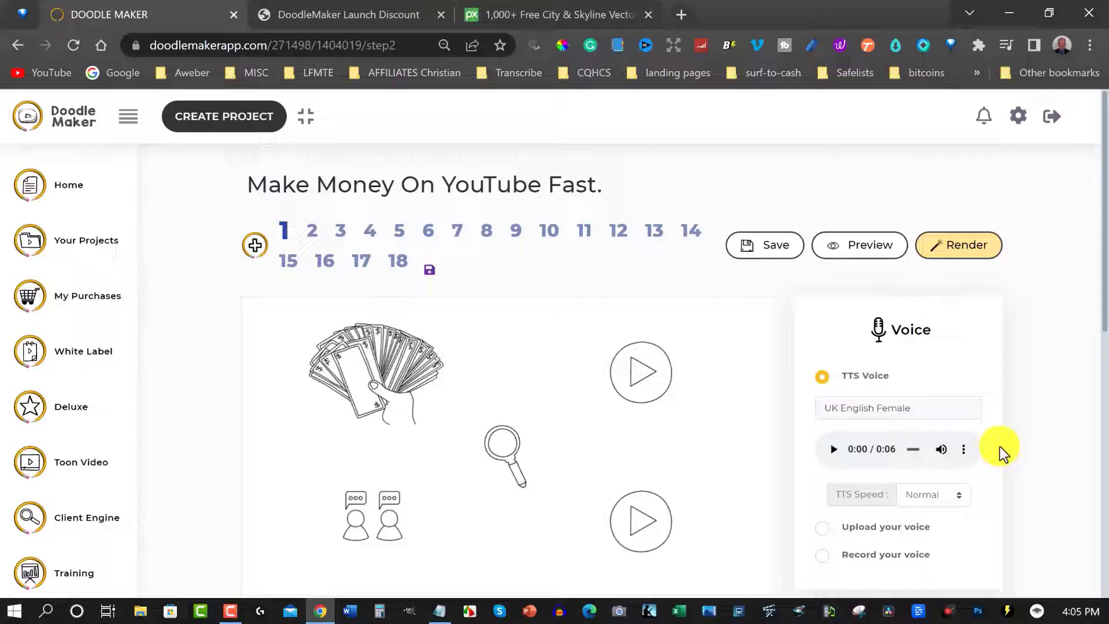
Try the English US Henry voice, then set Slide 1 to English UK Harry (Male) and preview it.
left_click(932, 411)
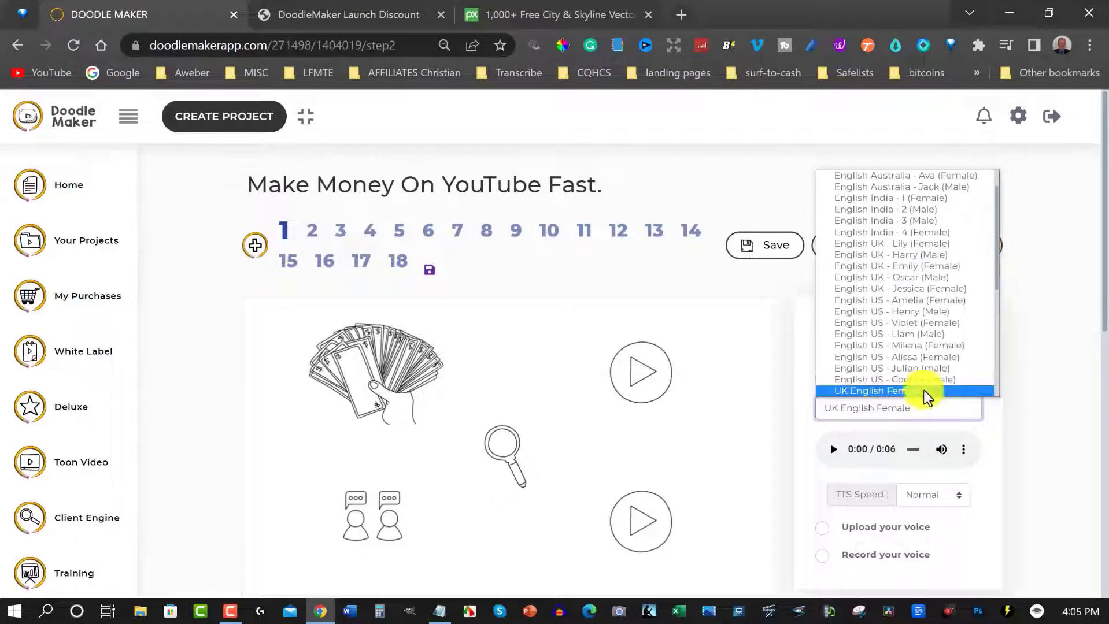
left_click(872, 312)
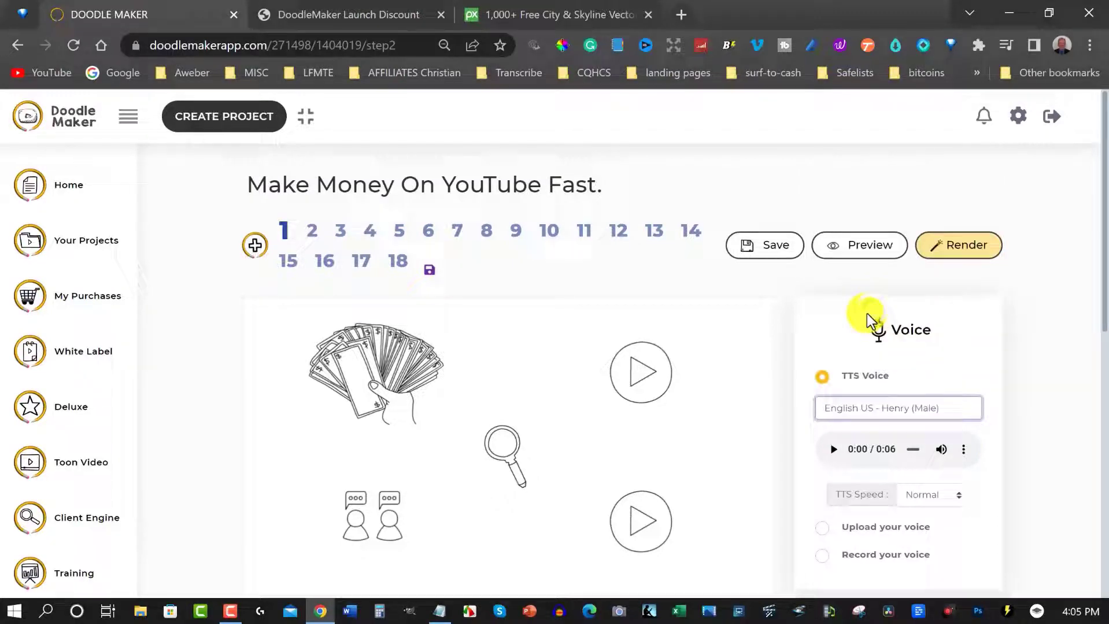
scroll(755, 333, "down", 2)
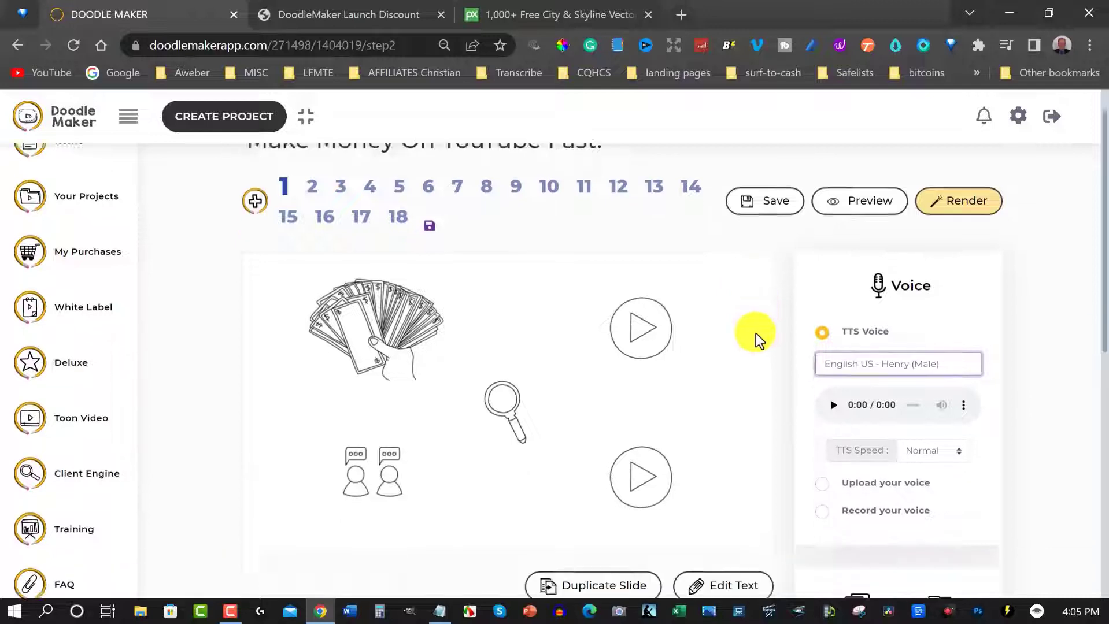
left_click(833, 306)
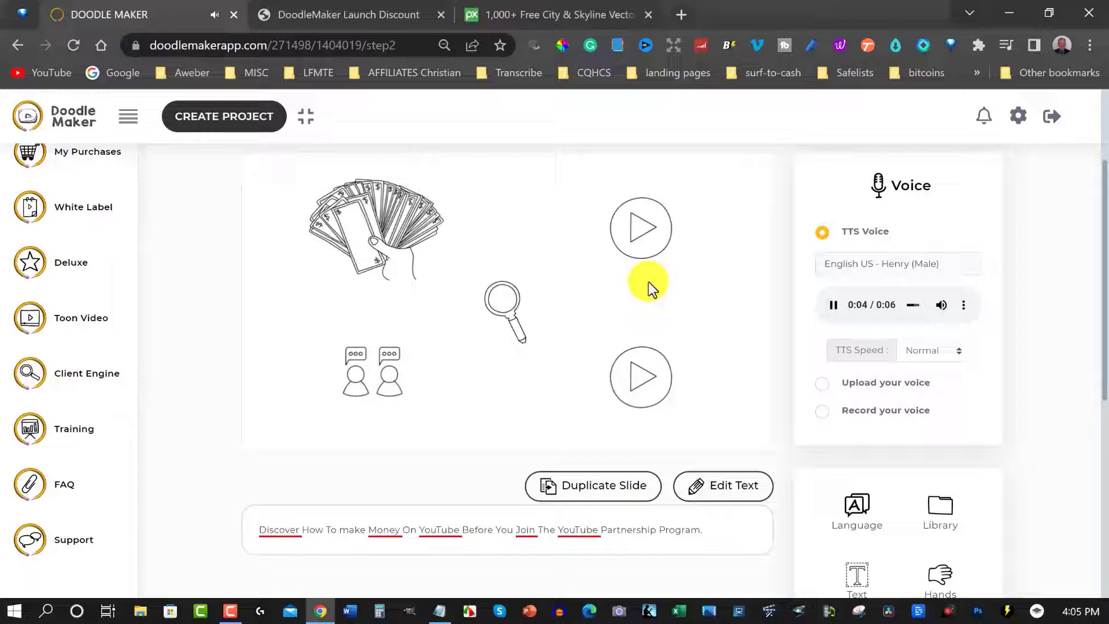
left_click(929, 262)
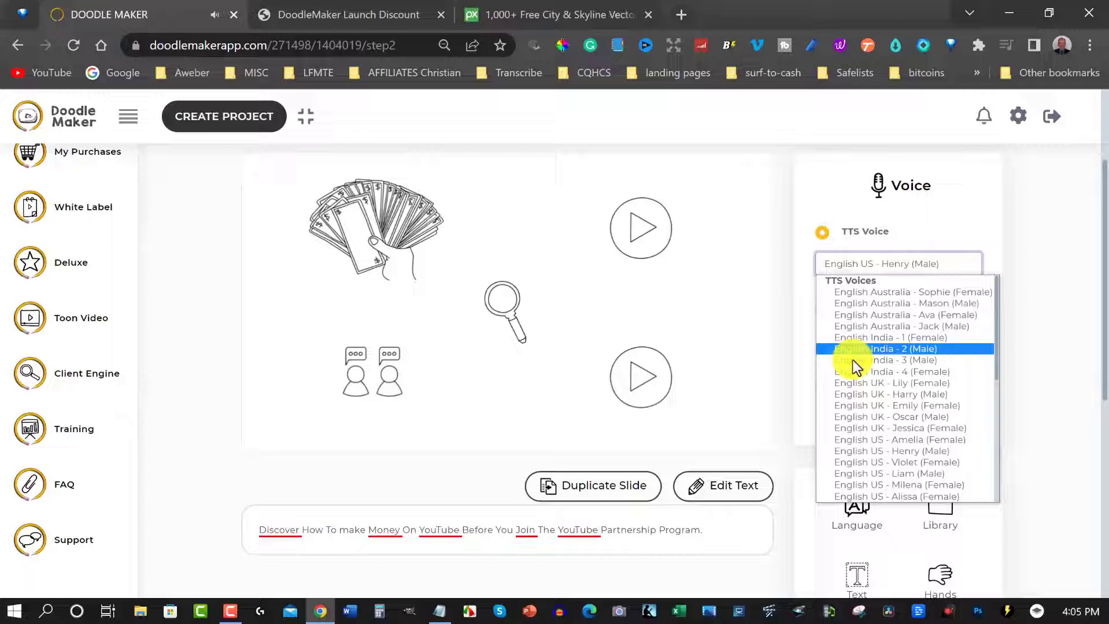
left_click(874, 393)
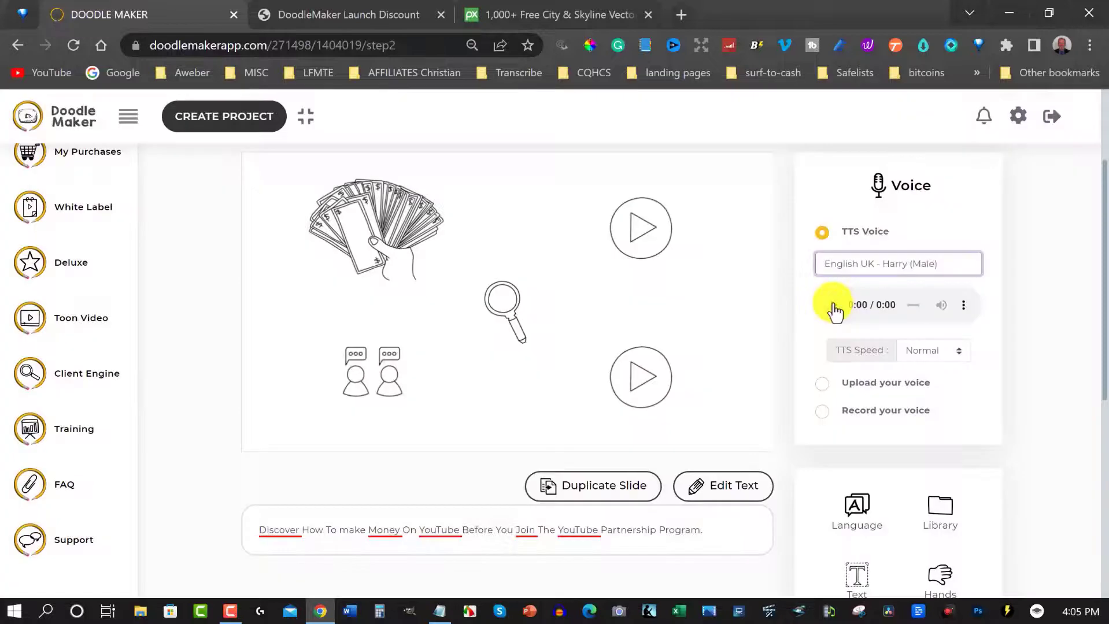
left_click(833, 305)
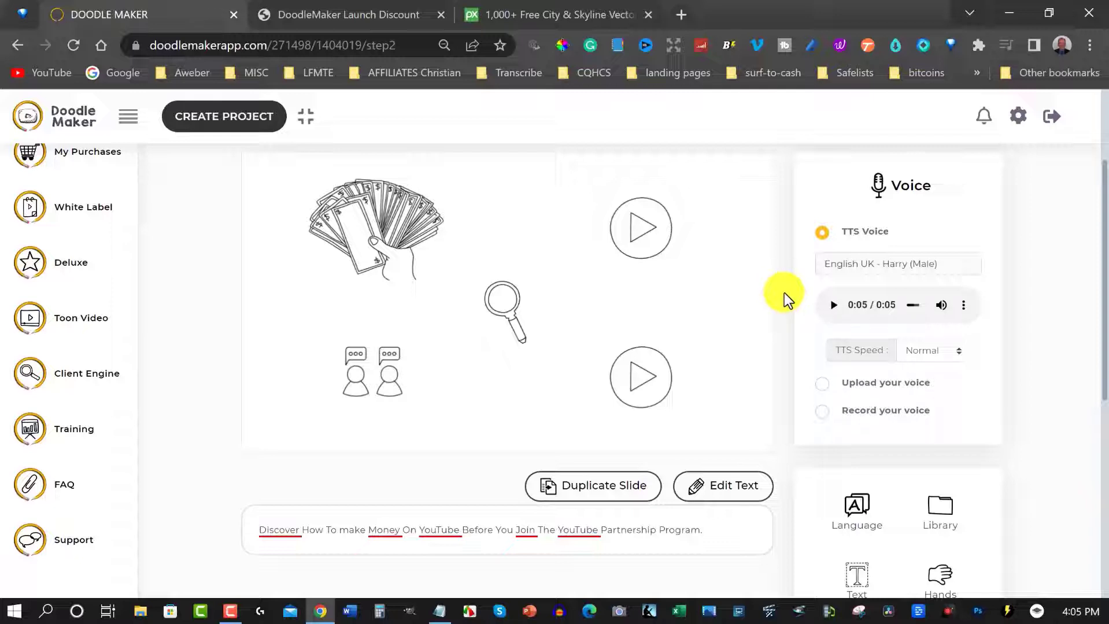
scroll(784, 293, "up", 3)
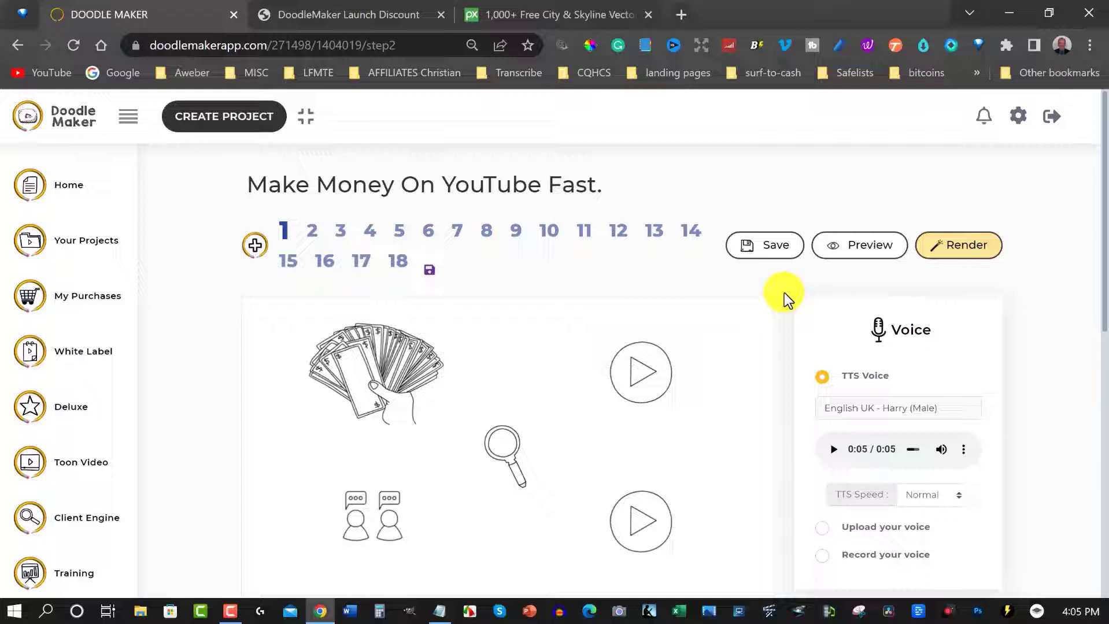
Give the fanned cards doodle a Hand drawing transition and bring back the voice options.
left_click(370, 364)
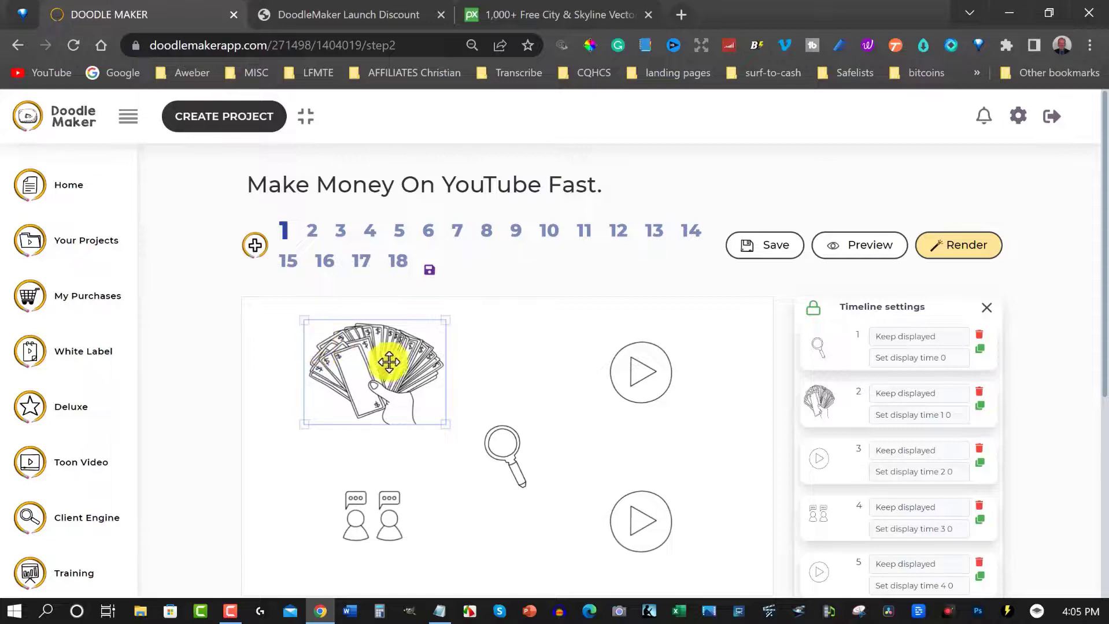
scroll(451, 357, "down", 4)
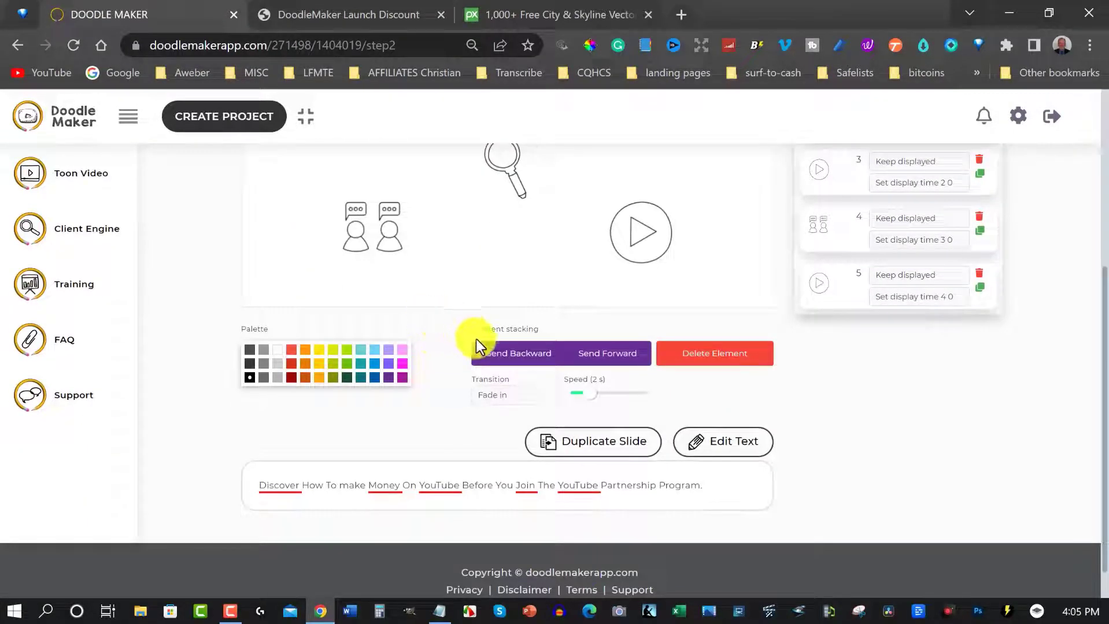
left_click(509, 397)
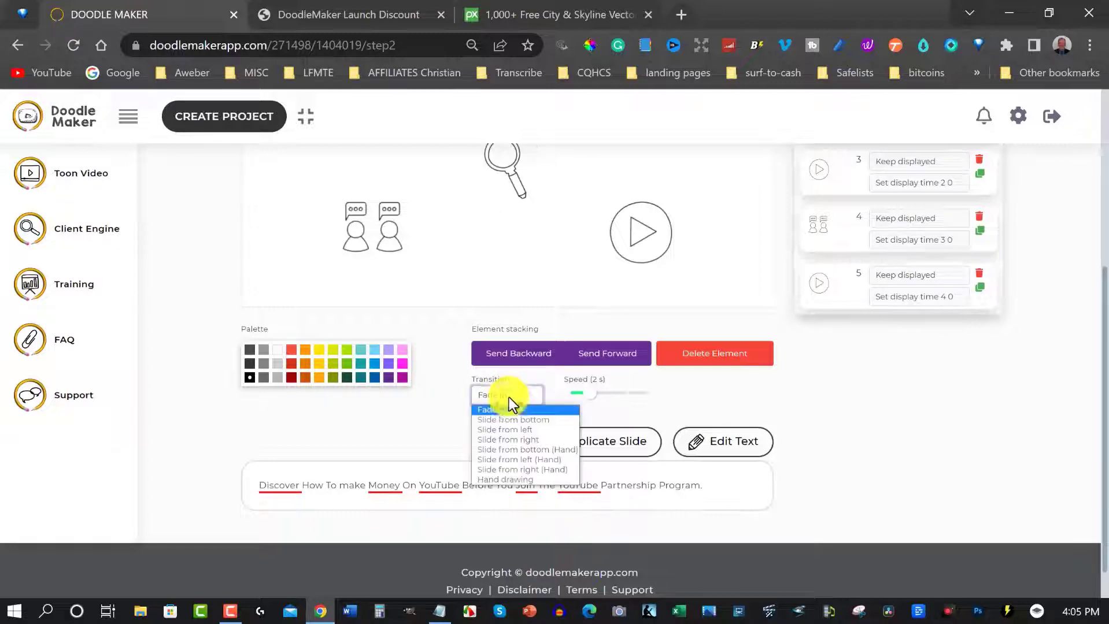
left_click(519, 479)
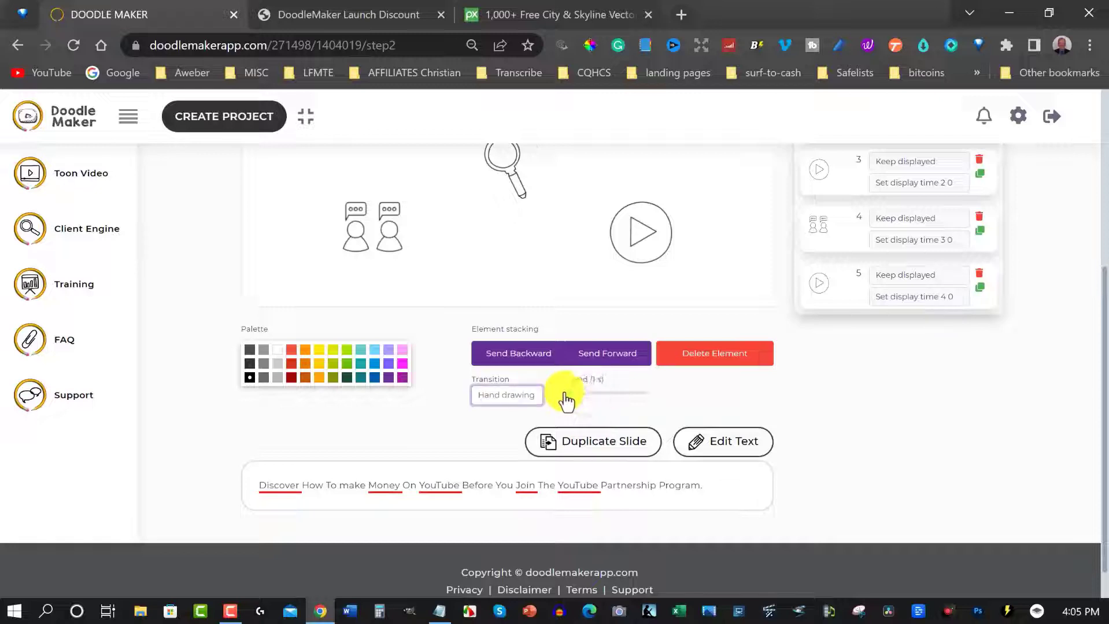
scroll(780, 373, "up", 5)
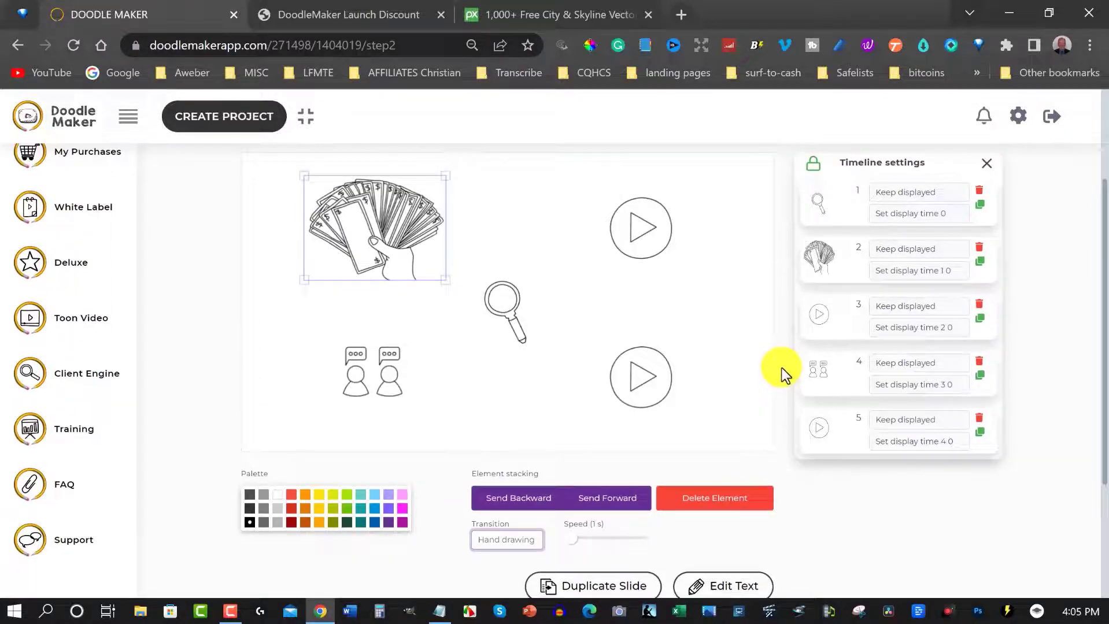
scroll(782, 368, "up", 5)
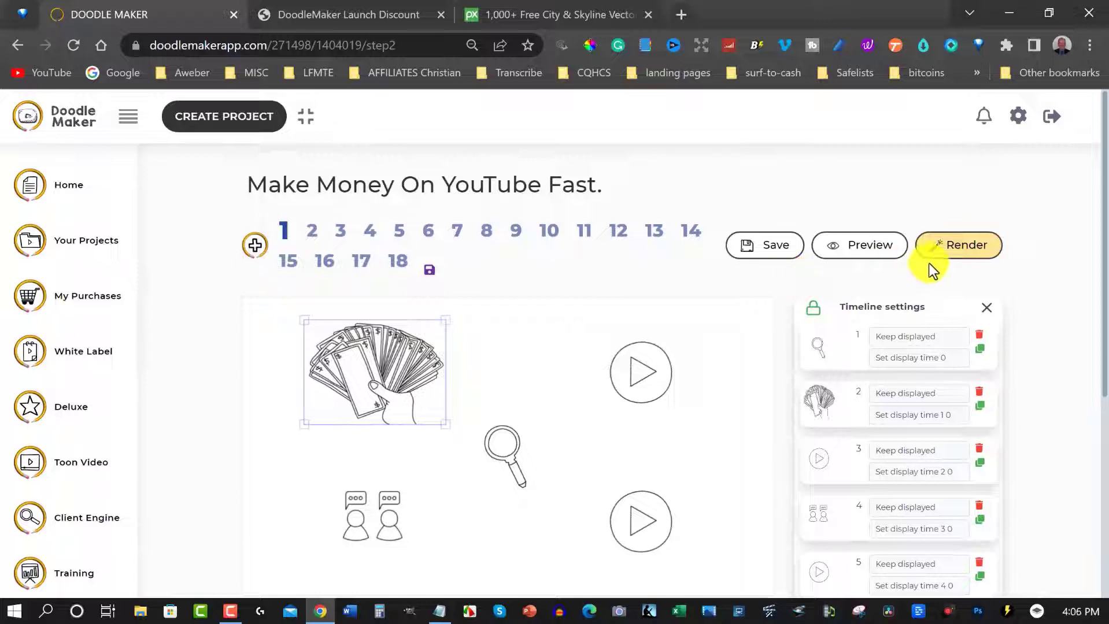
left_click(987, 308)
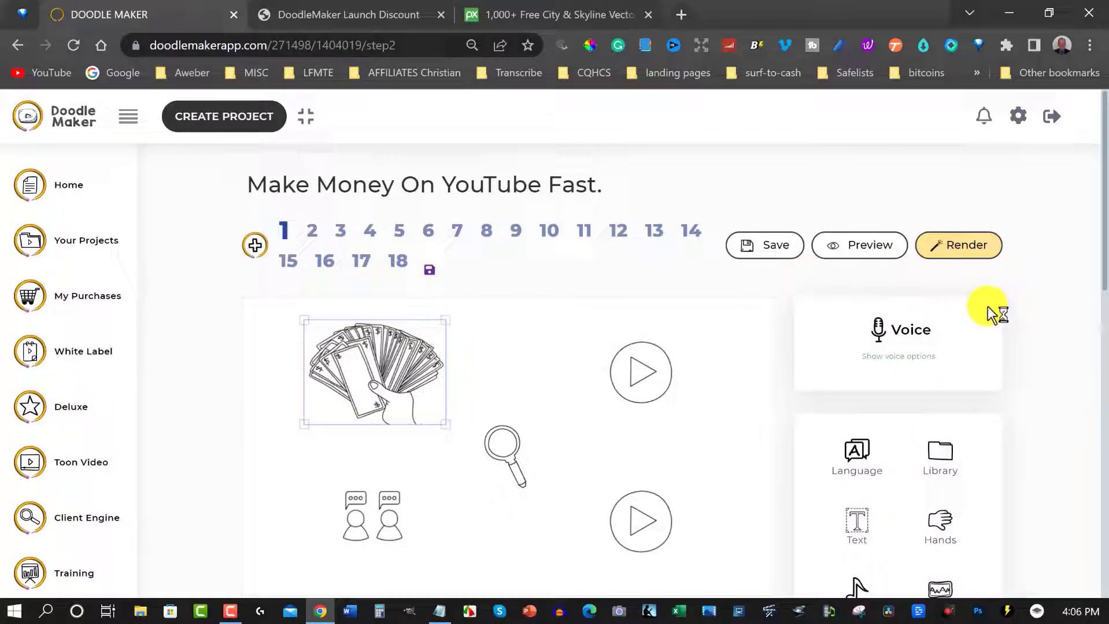
left_click(892, 354)
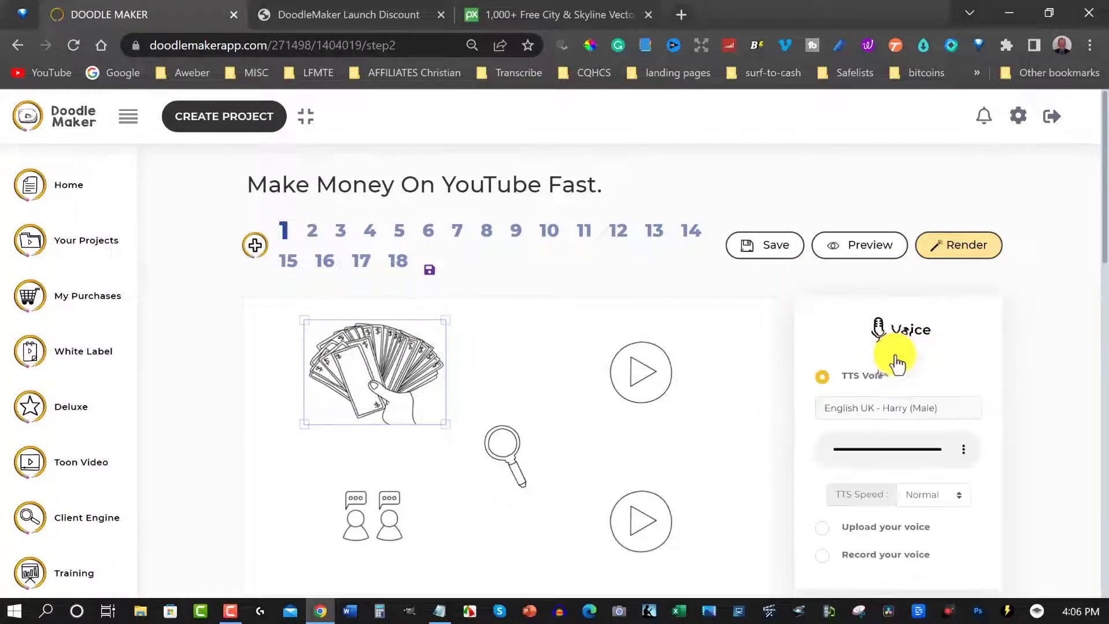
scroll(823, 352, "down", 2)
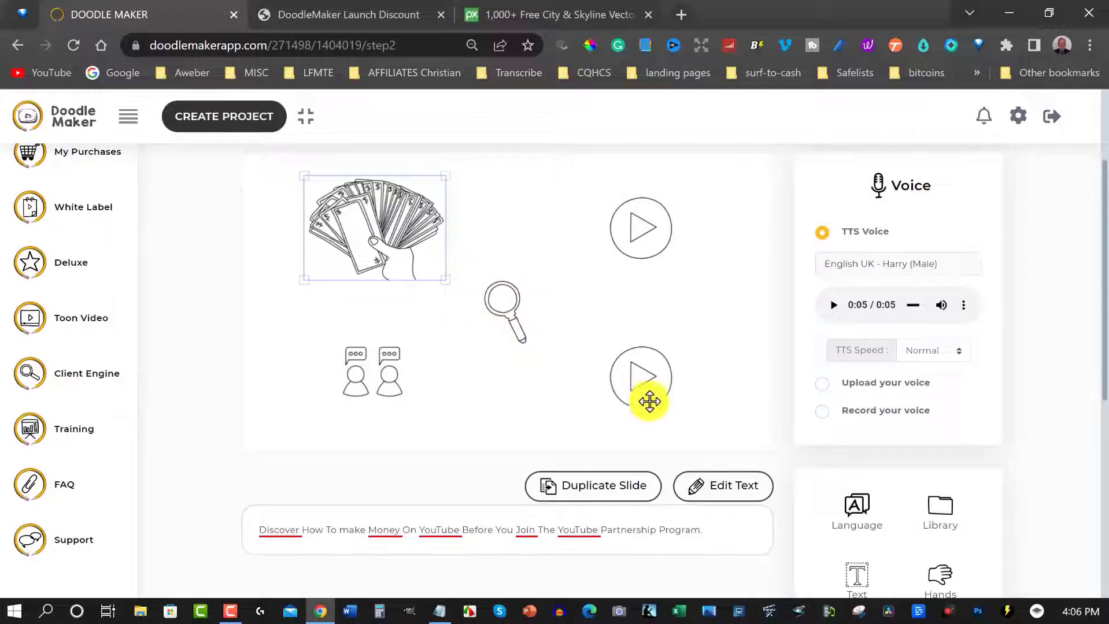
scroll(629, 358, "down", 1)
scroll(629, 357, "down", 2)
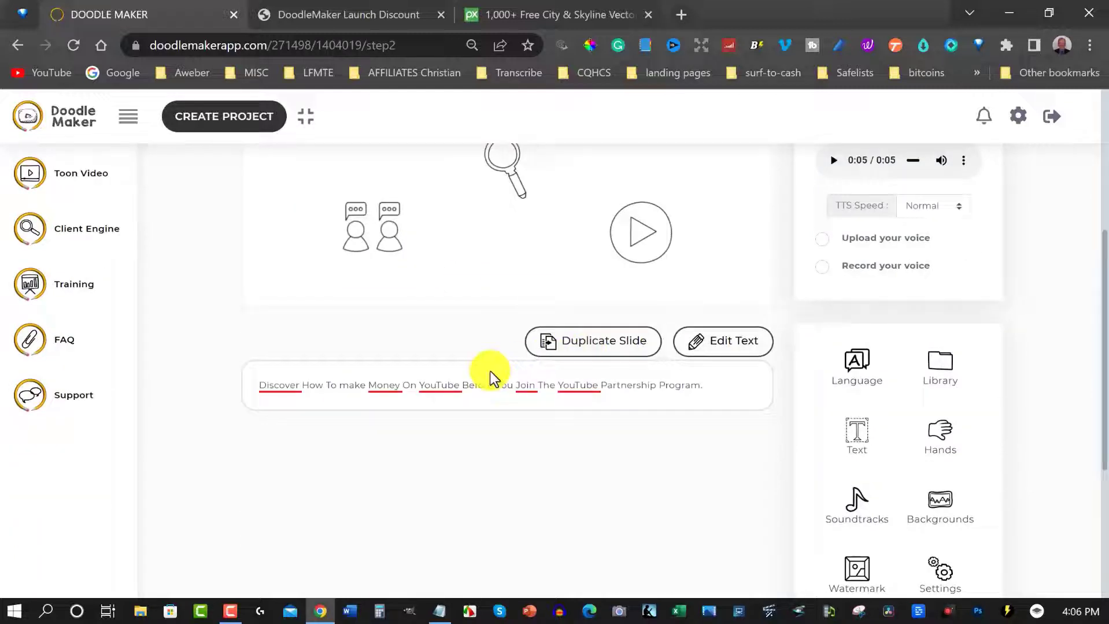
scroll(450, 371, "up", 2)
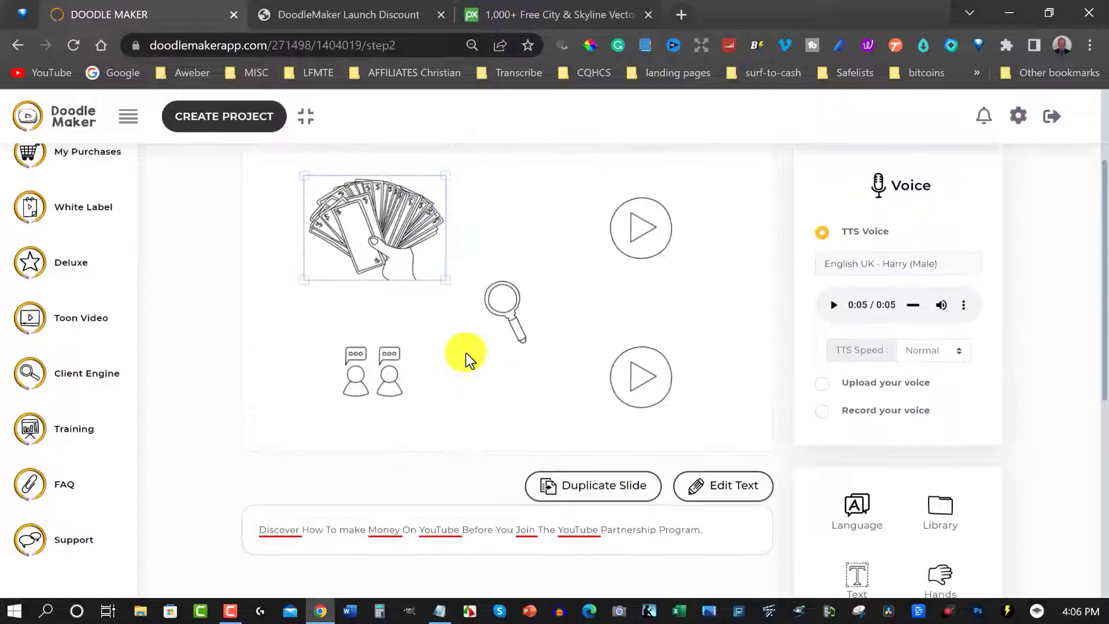
Give the upper play icon and the chatting people doodles Hand drawing transitions.
left_click(641, 231)
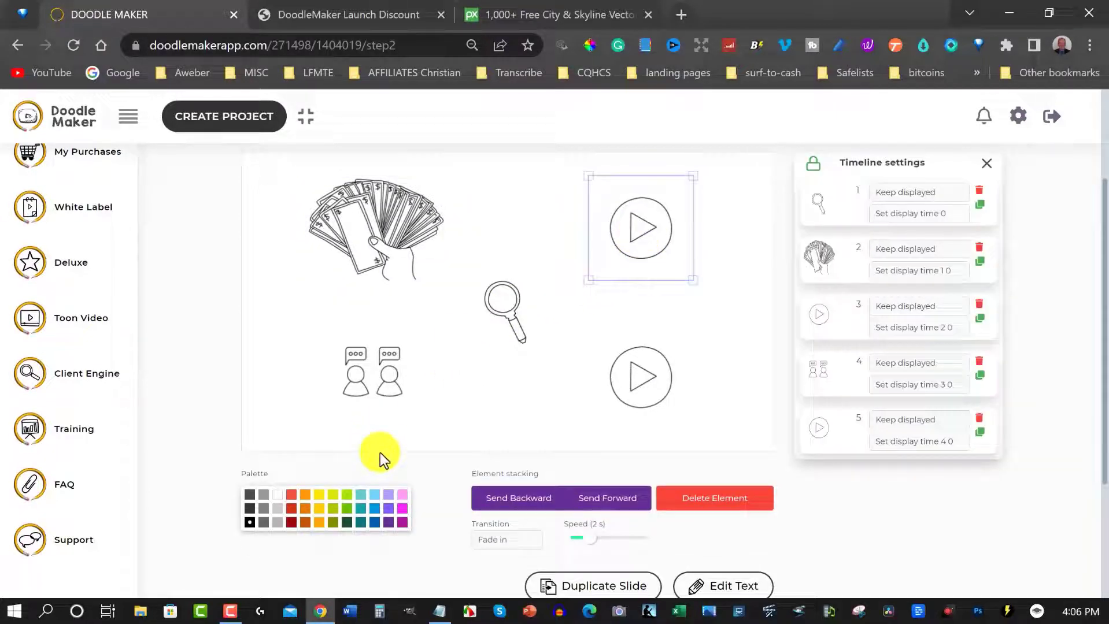
scroll(414, 438, "down", 2)
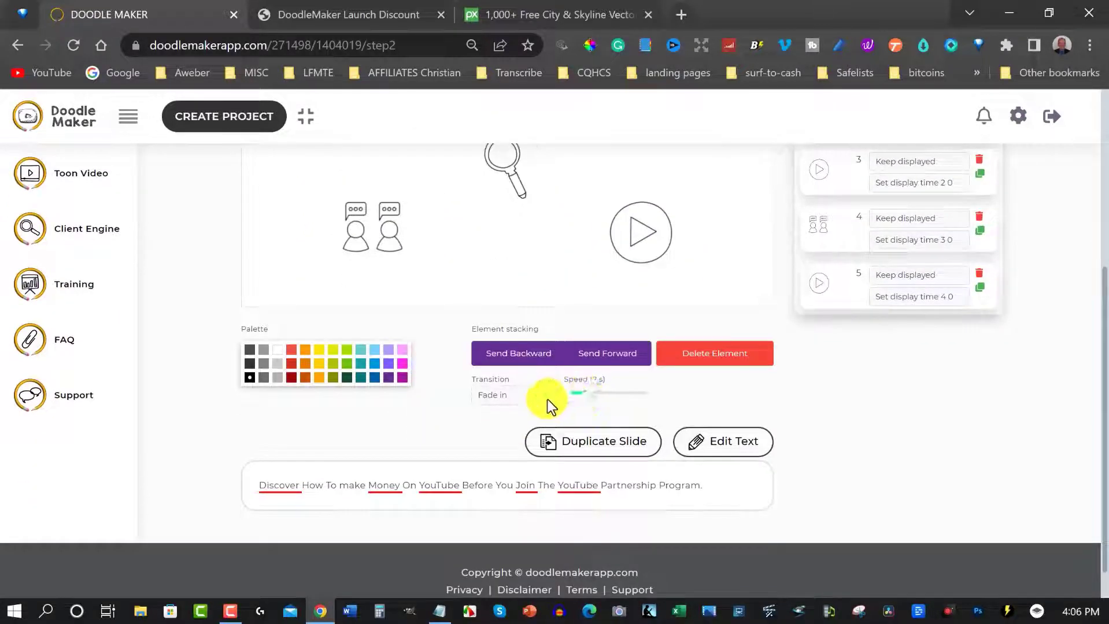
left_click(489, 397)
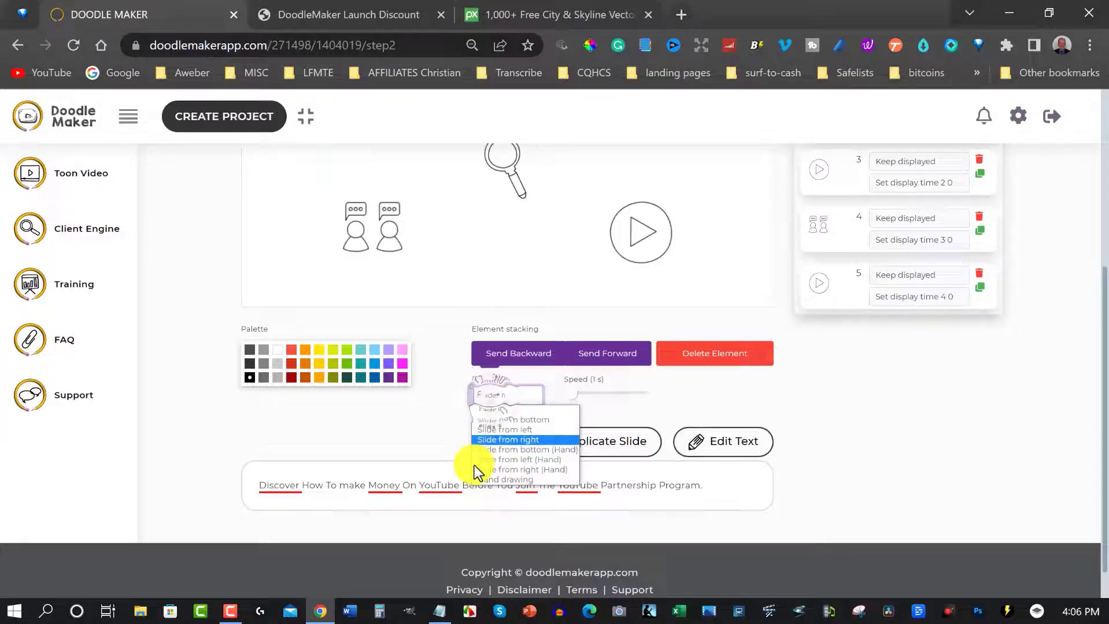
left_click(491, 482)
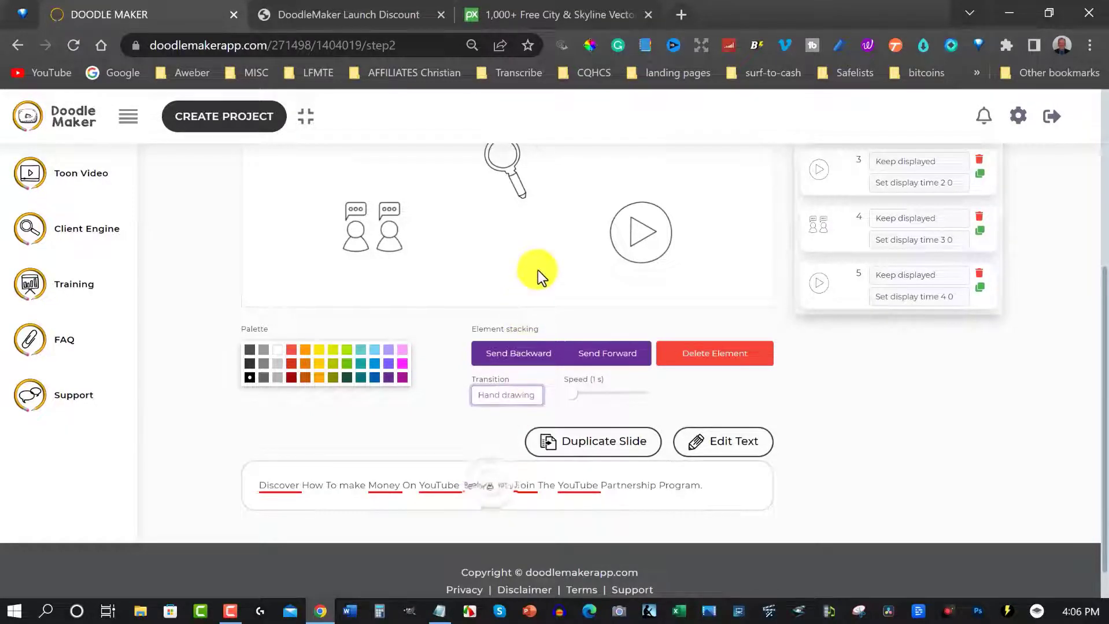
left_click(379, 230)
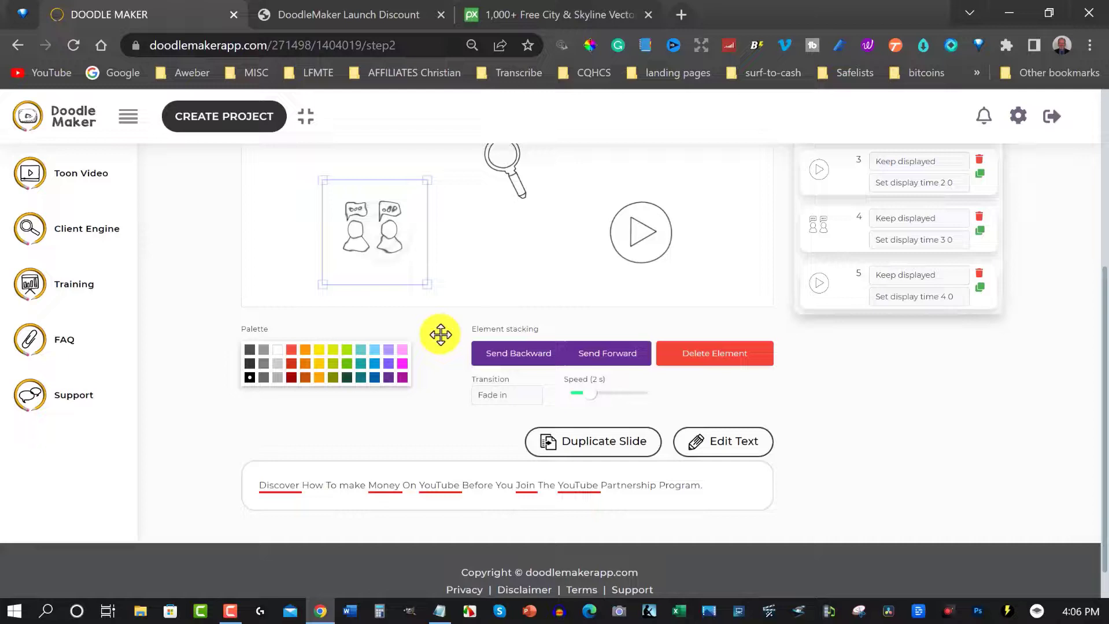
left_click(509, 394)
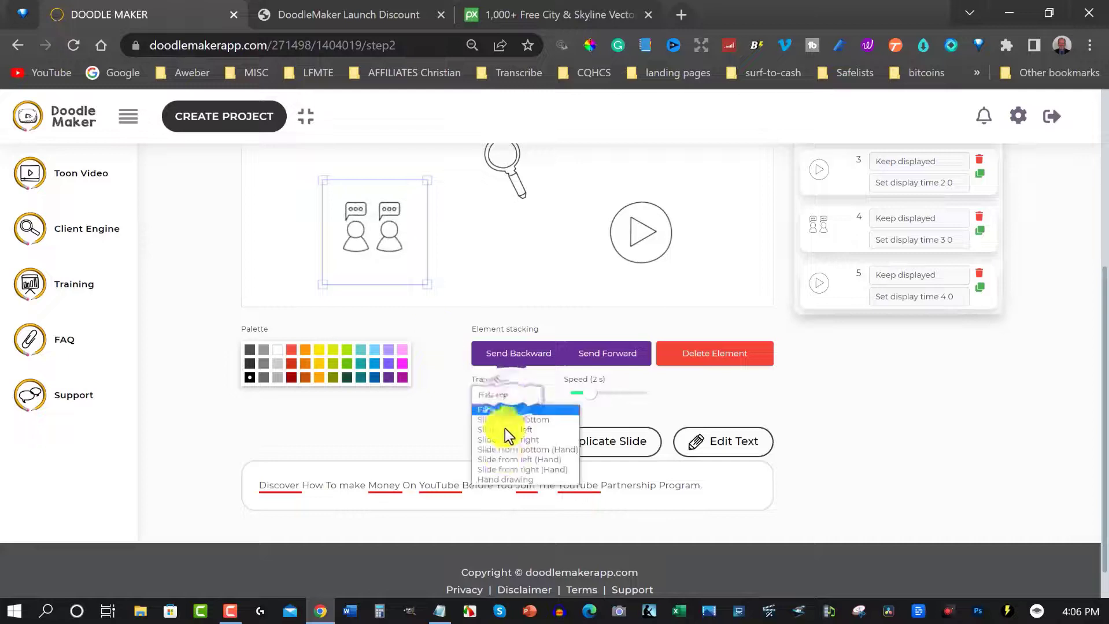
left_click(500, 480)
Give the magnifier and the lower play icon doodles Hand drawing transitions.
left_click(503, 173)
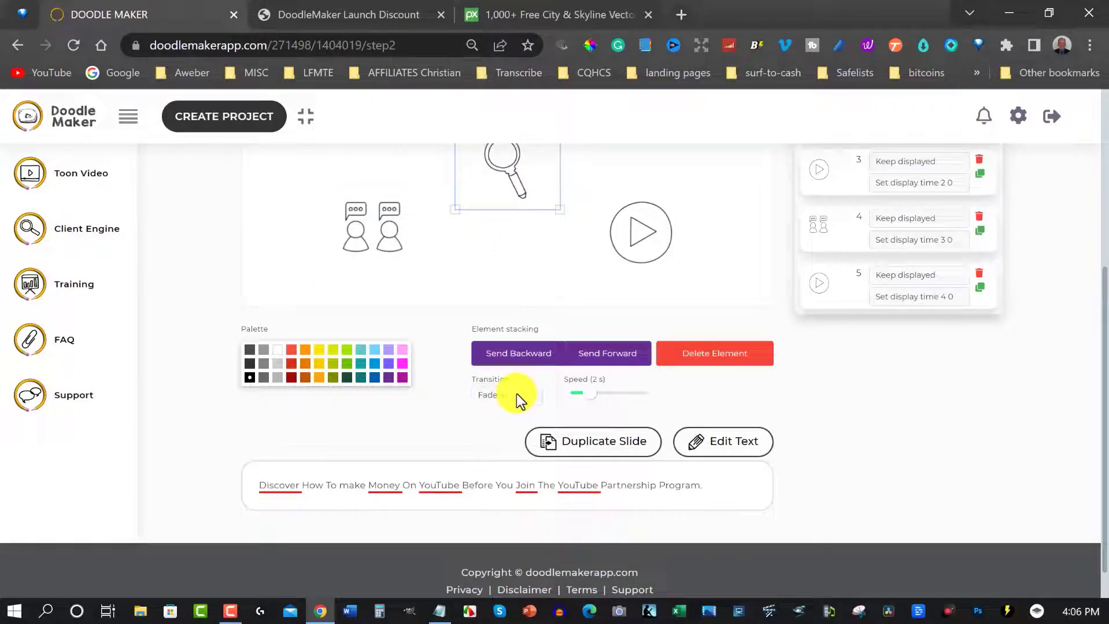
left_click(517, 393)
left_click(513, 483)
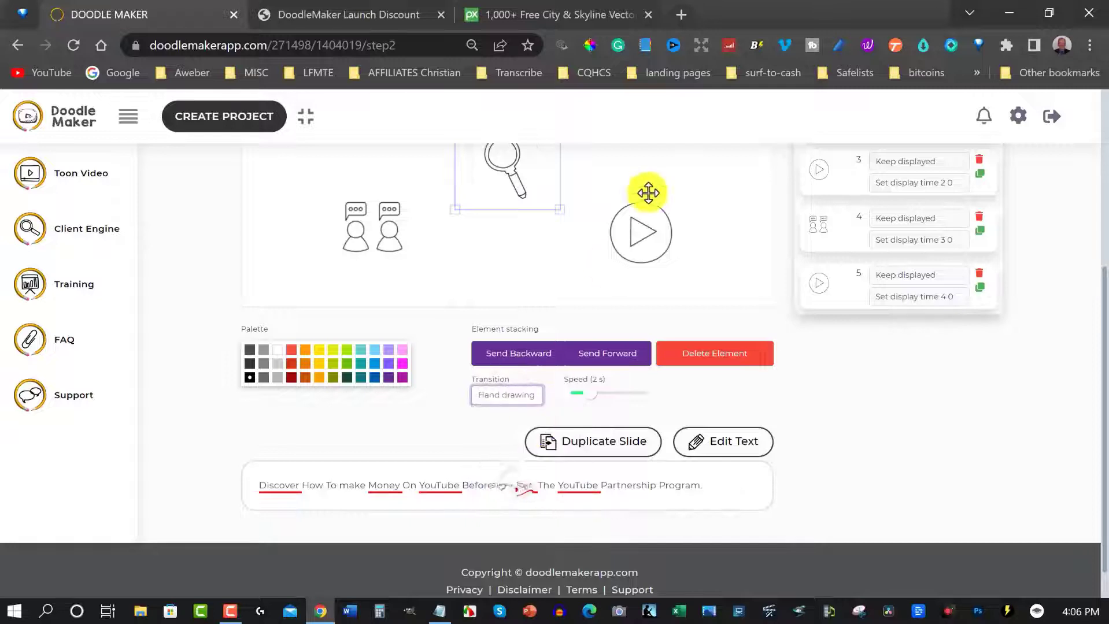
left_click(607, 255)
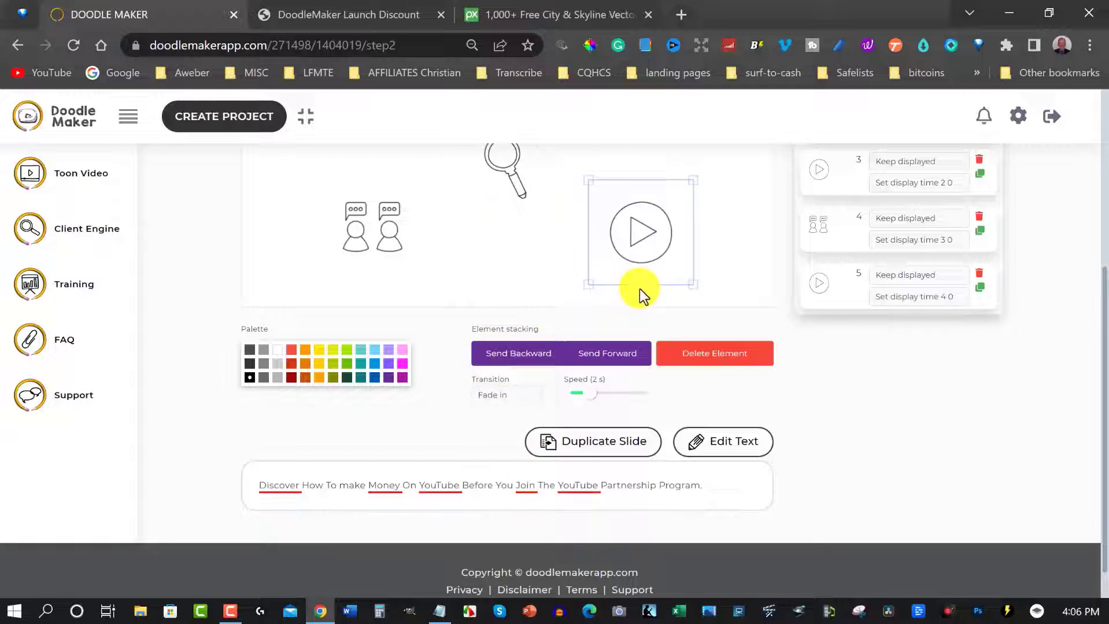
left_click(496, 396)
left_click(497, 476)
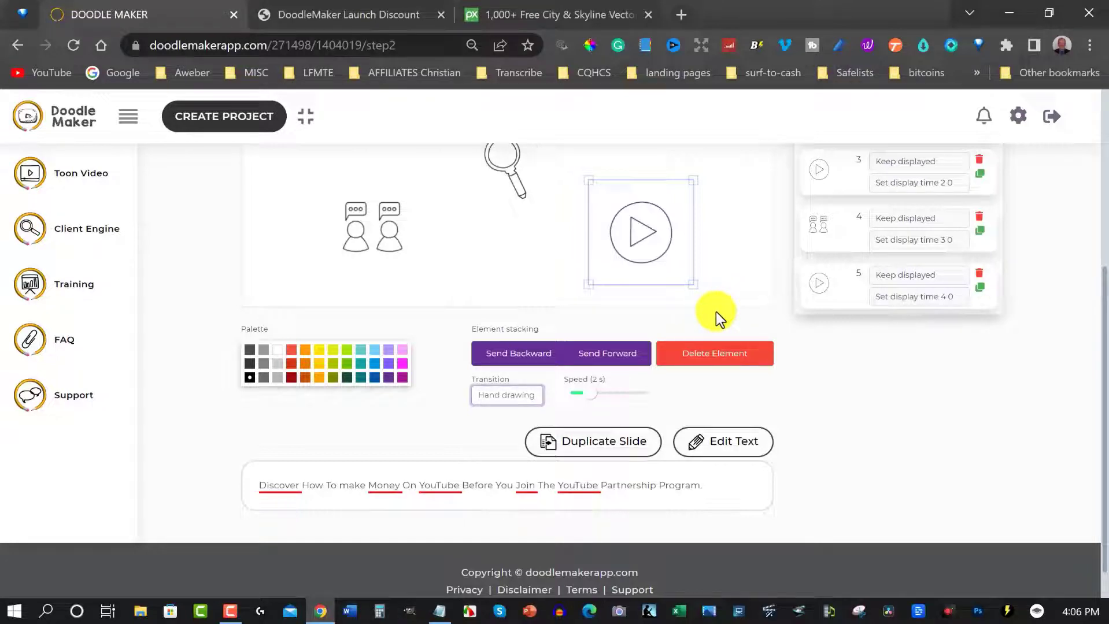
left_click(743, 276)
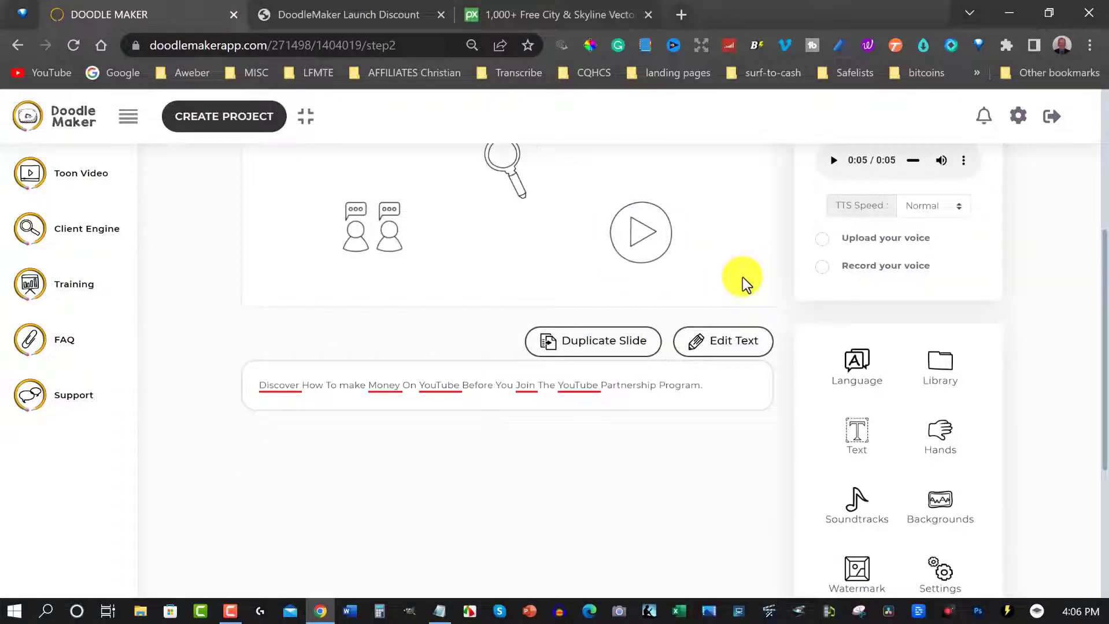
scroll(742, 277, "up", 2)
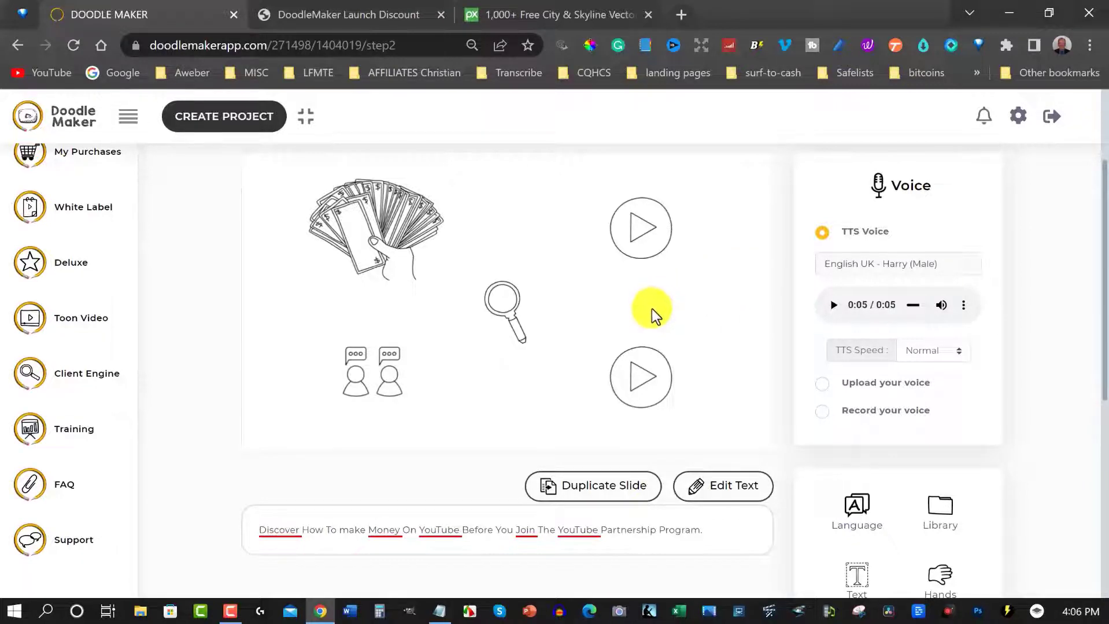
scroll(652, 310, "up", 3)
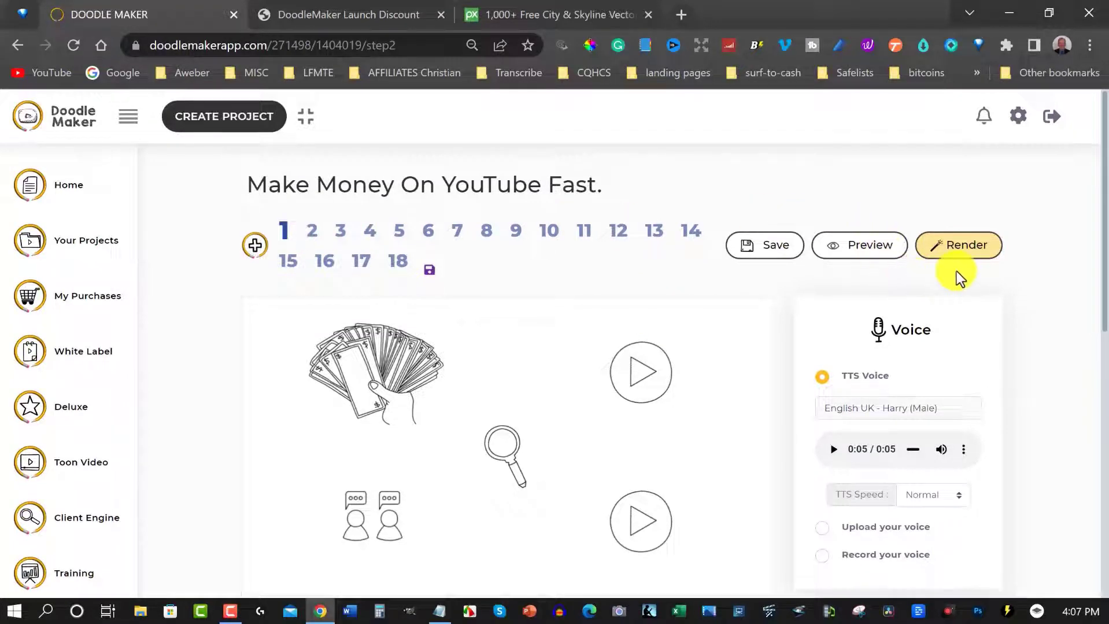
scroll(956, 272, "down", 3)
scroll(957, 271, "down", 3)
scroll(956, 270, "down", 1)
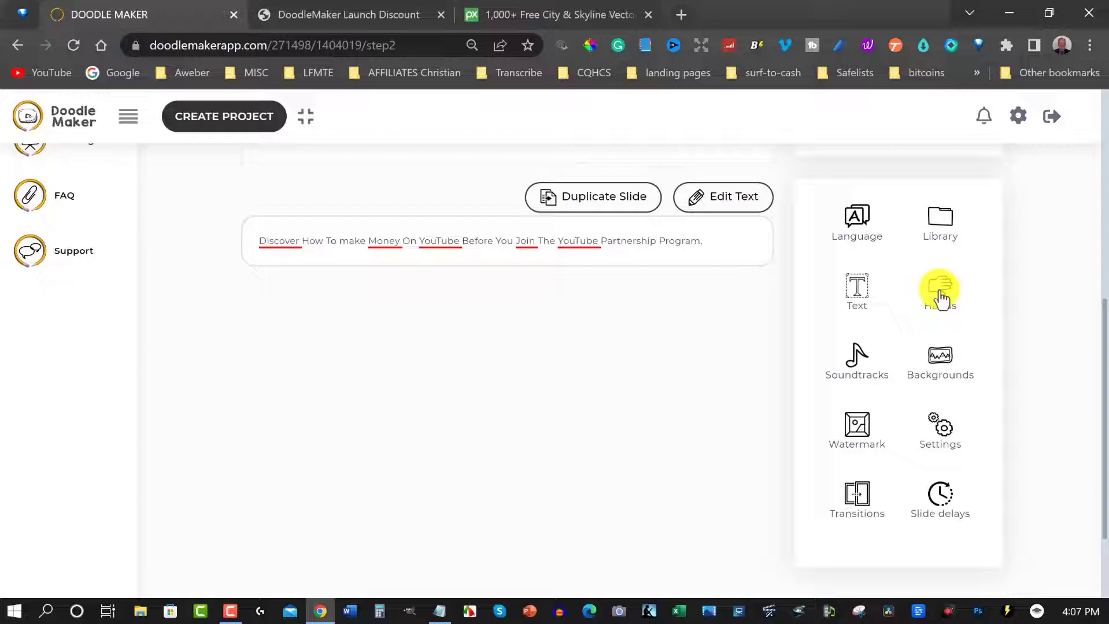
Preview the Sunny soundtrack and apply it to the video.
left_click(856, 365)
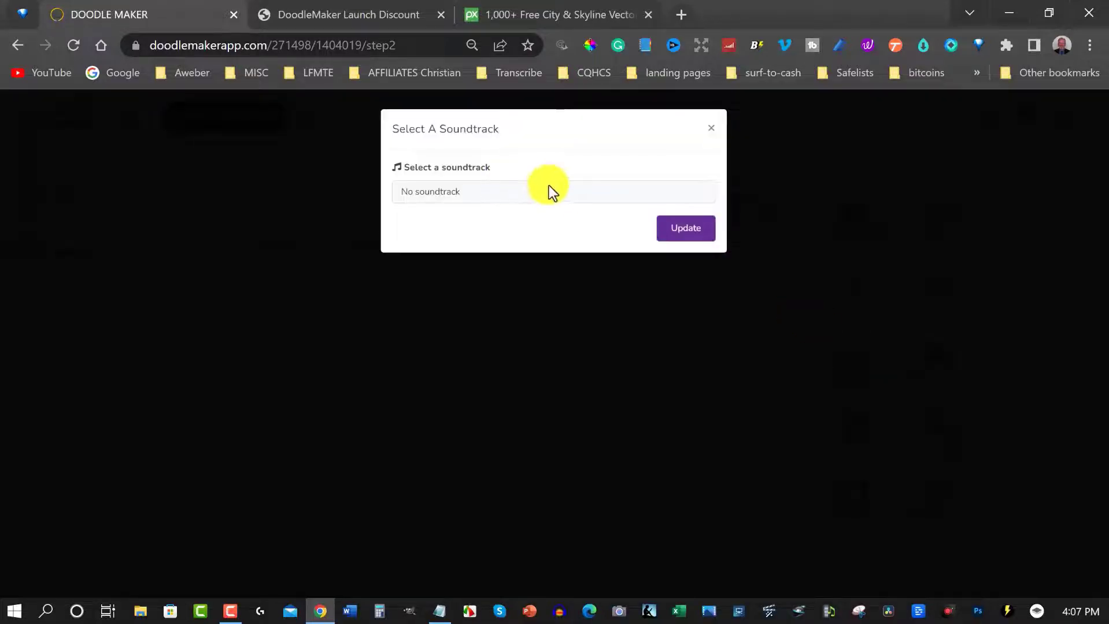
left_click(549, 191)
left_click(402, 222)
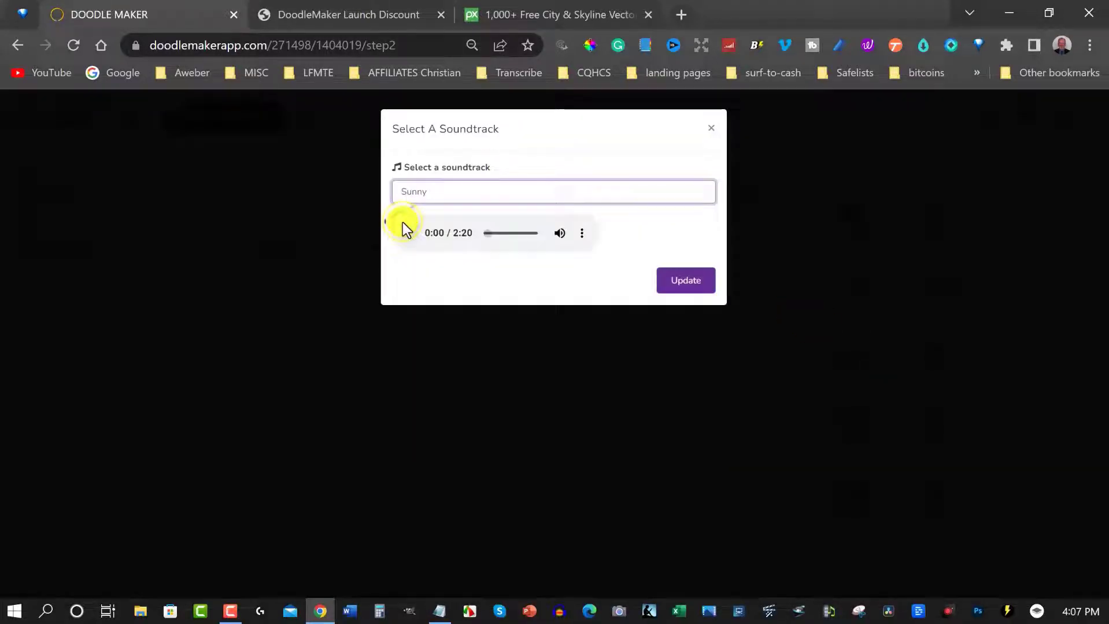
left_click(409, 234)
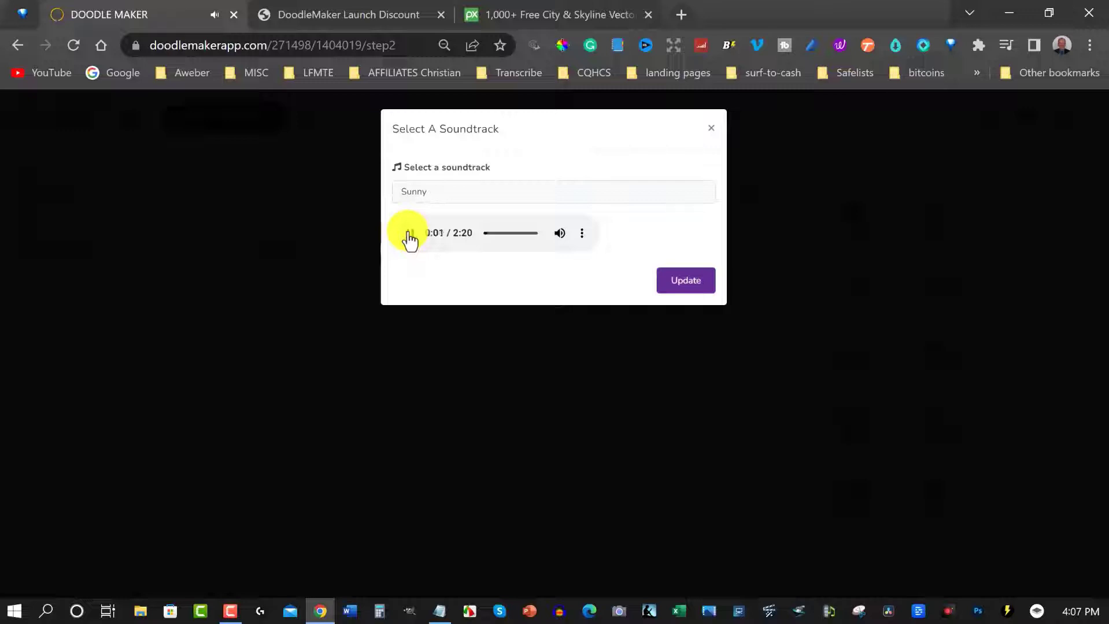
left_click(410, 234)
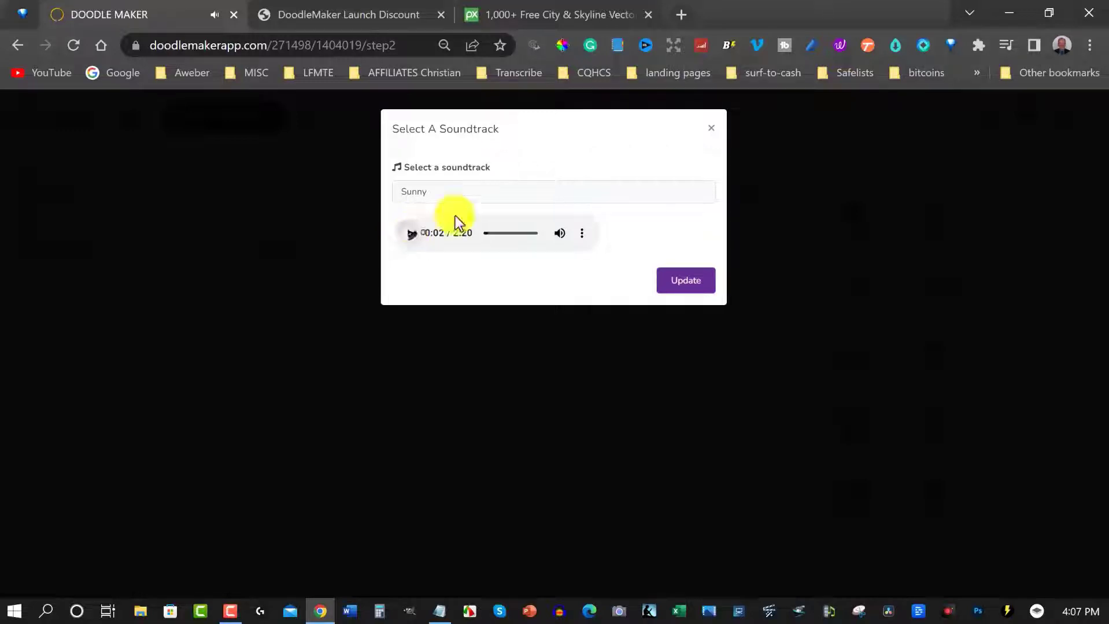
left_click(685, 279)
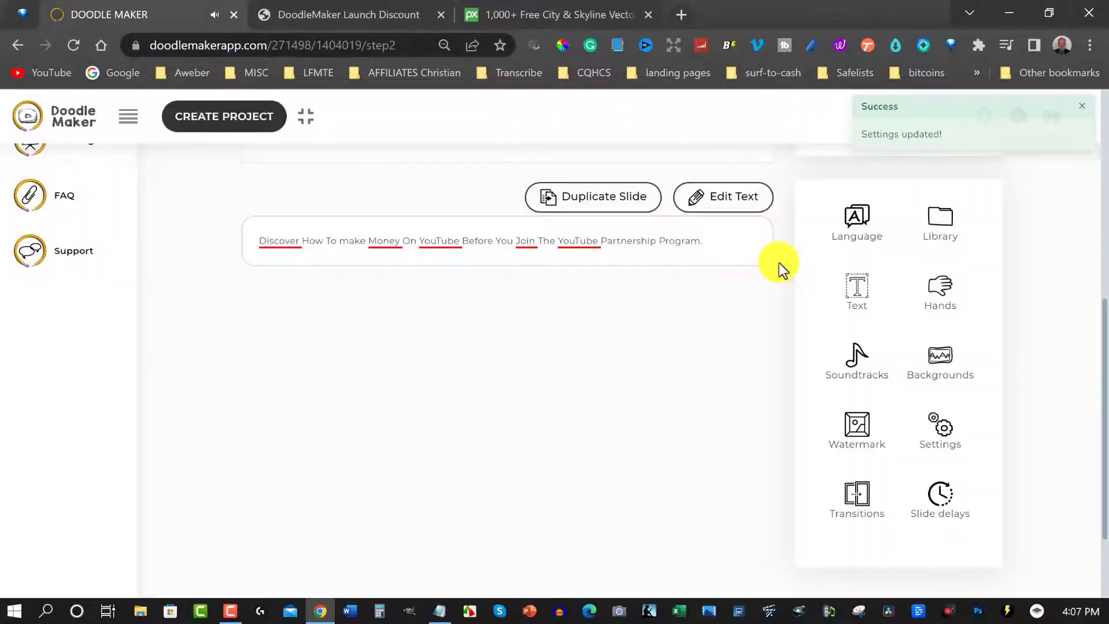
scroll(766, 310, "up", 5)
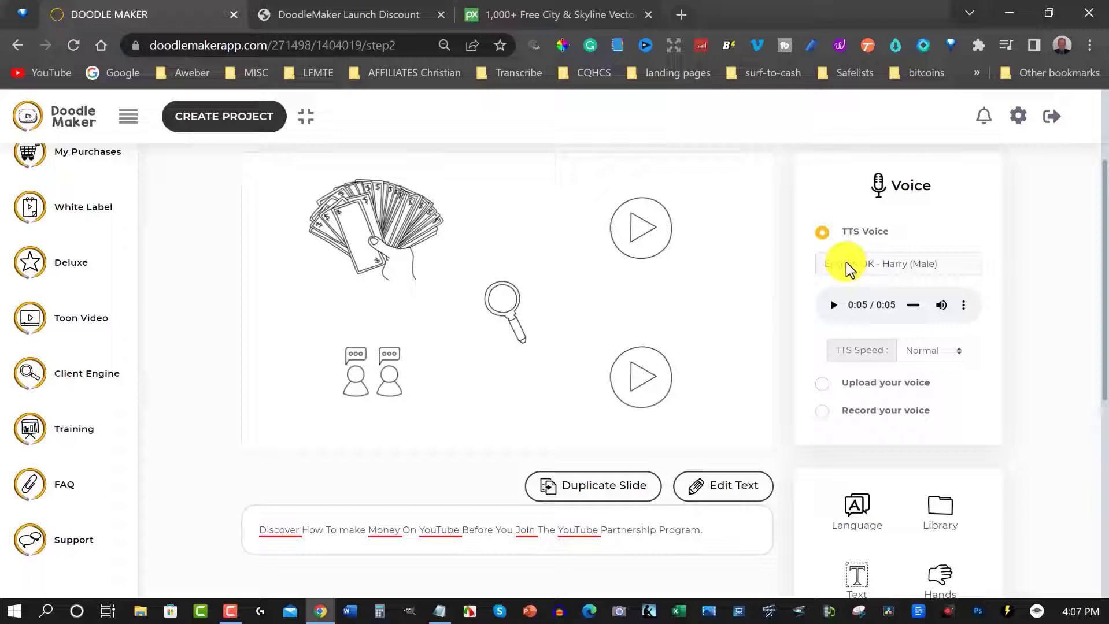
scroll(784, 236, "up", 5)
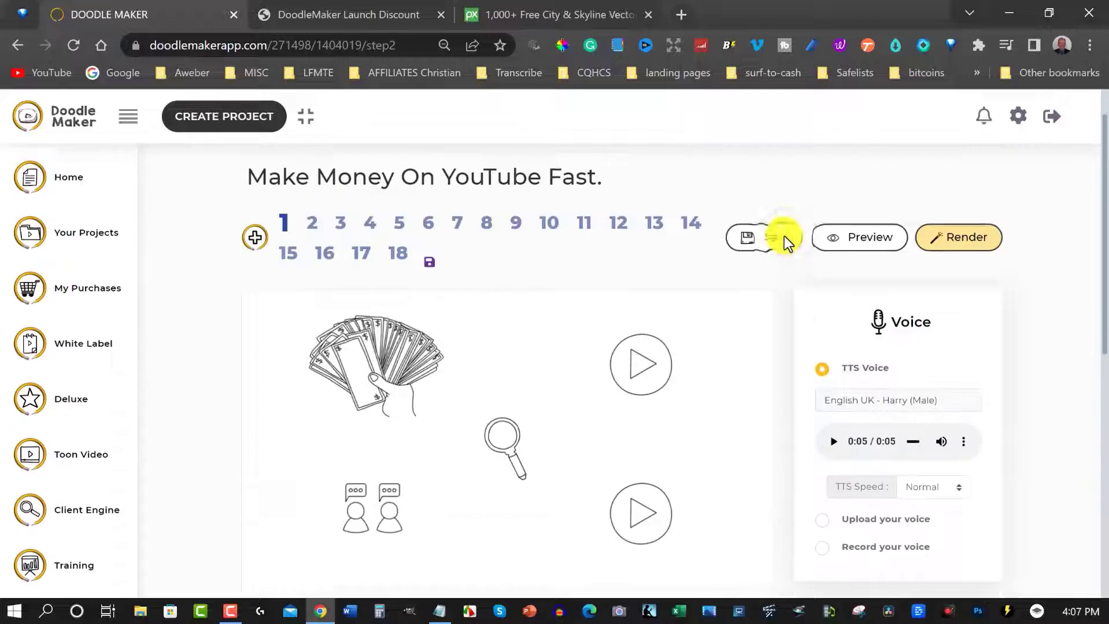
Start a preview of Slide 1.
left_click(866, 247)
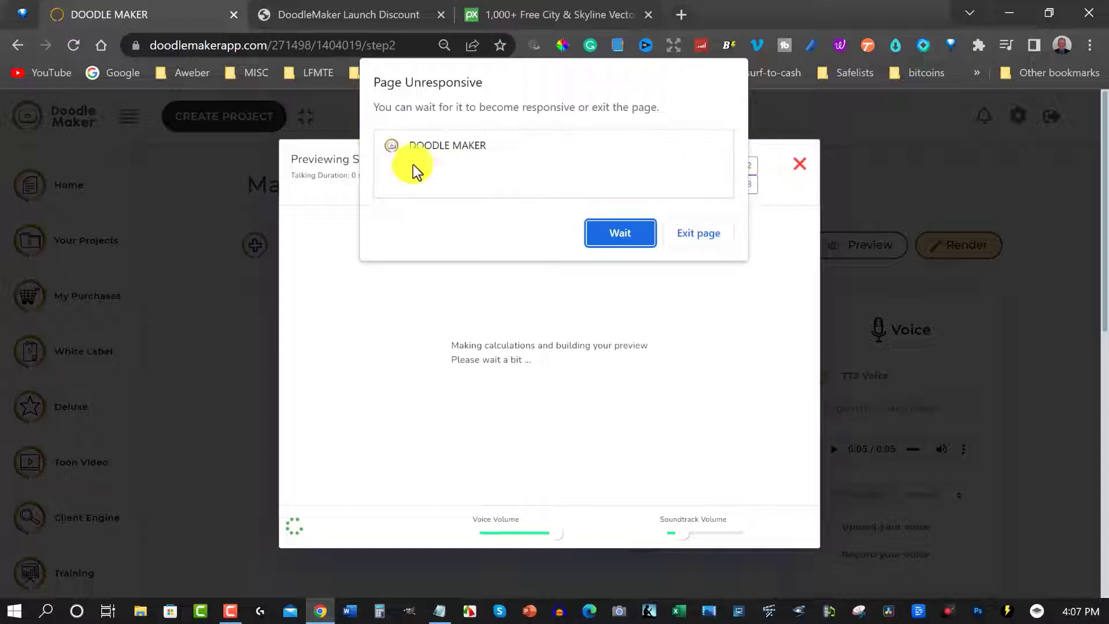
left_click(697, 233)
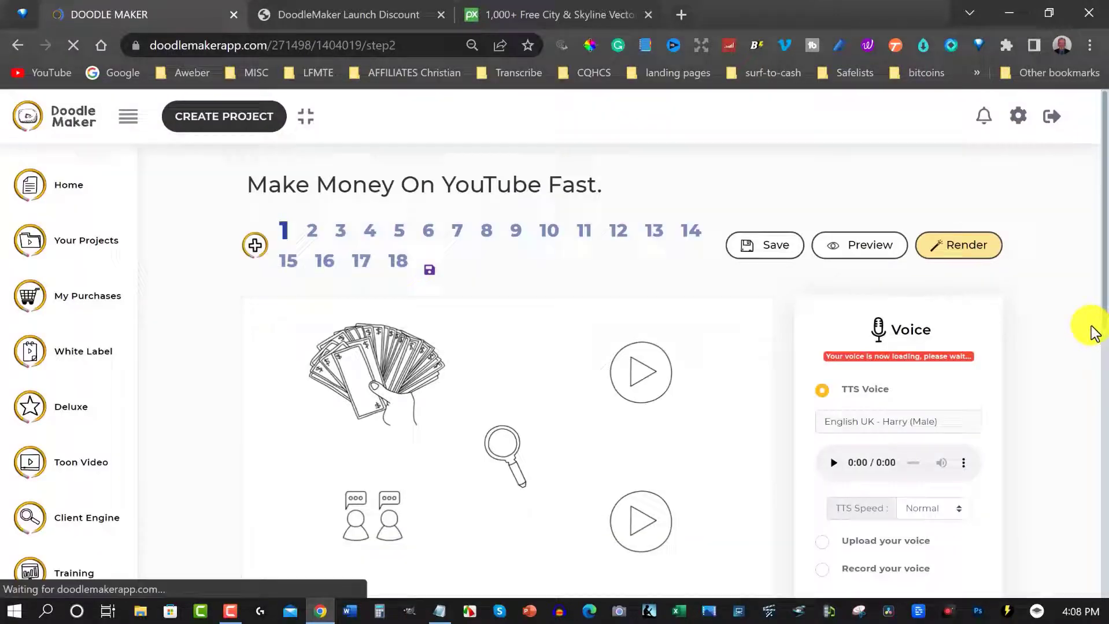
scroll(1095, 331, "down", 5)
scroll(1094, 331, "down", 2)
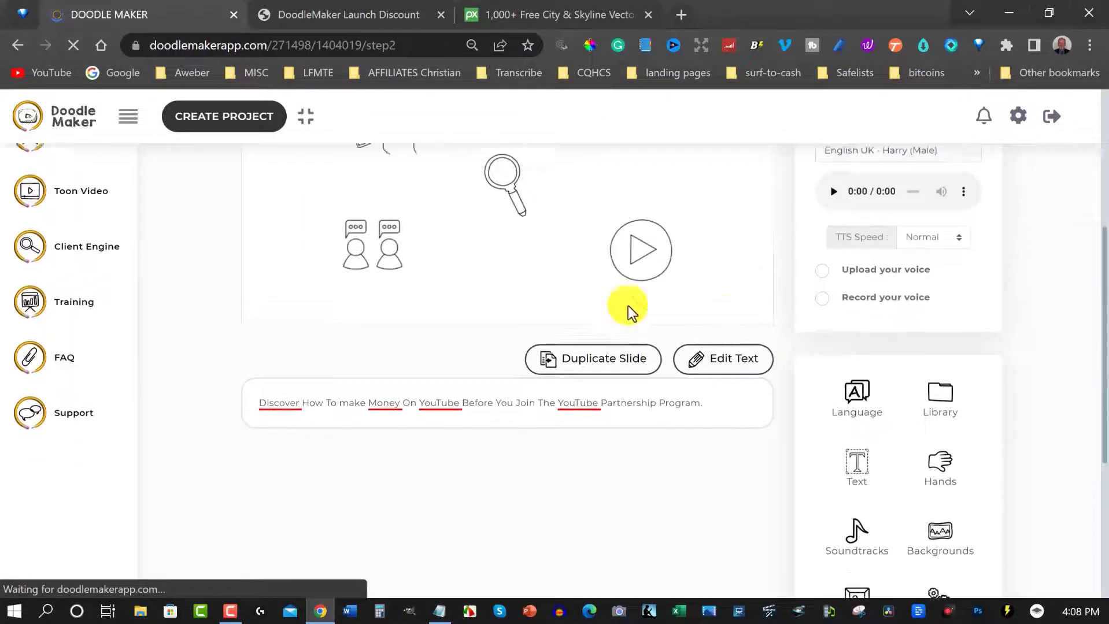
scroll(624, 308, "up", 2)
left_click(360, 223)
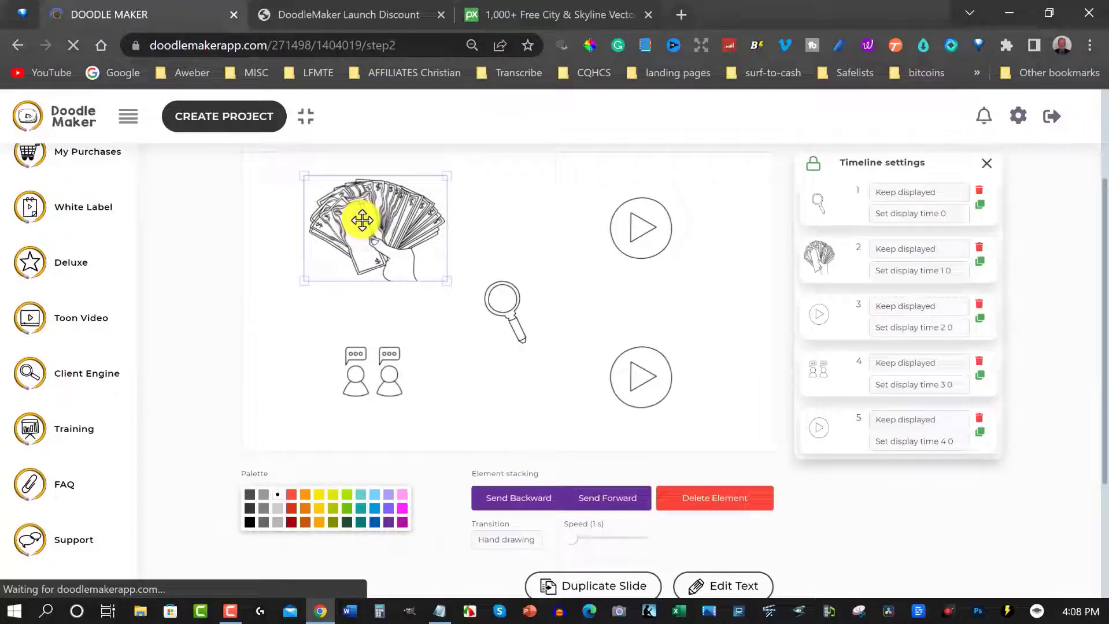
scroll(438, 252, "down", 3)
scroll(438, 252, "up", 3)
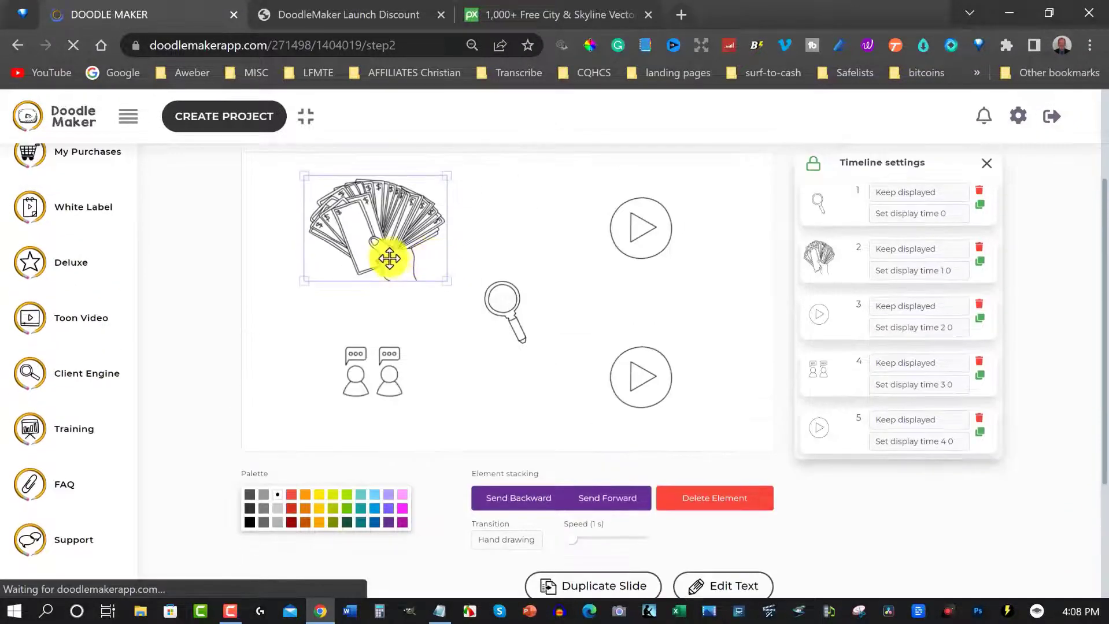
left_click(478, 226)
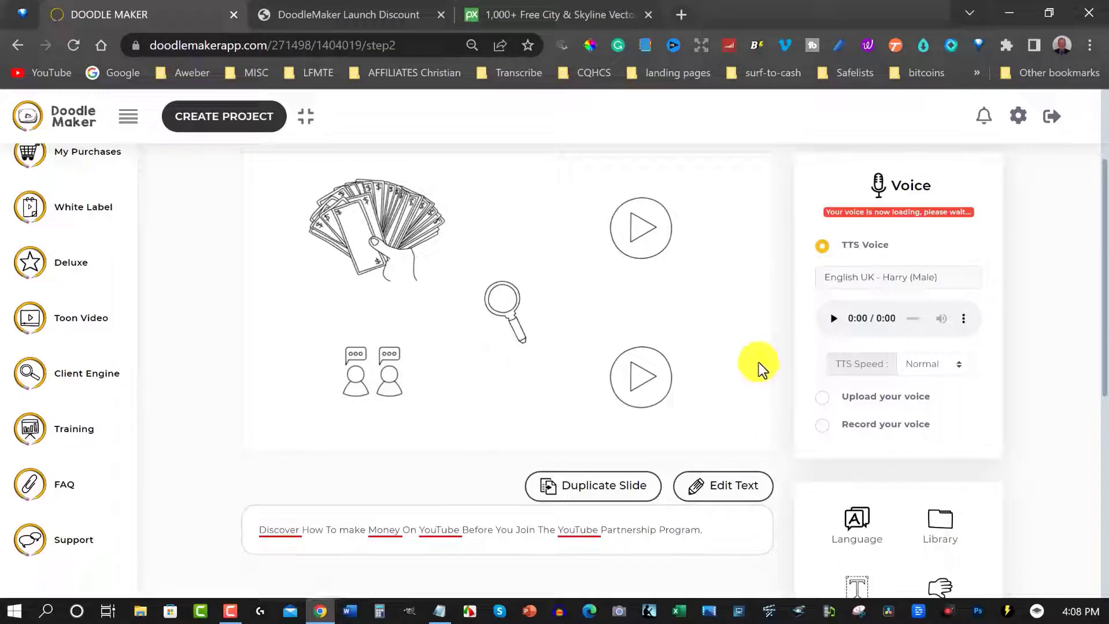
scroll(1029, 314, "up", 5)
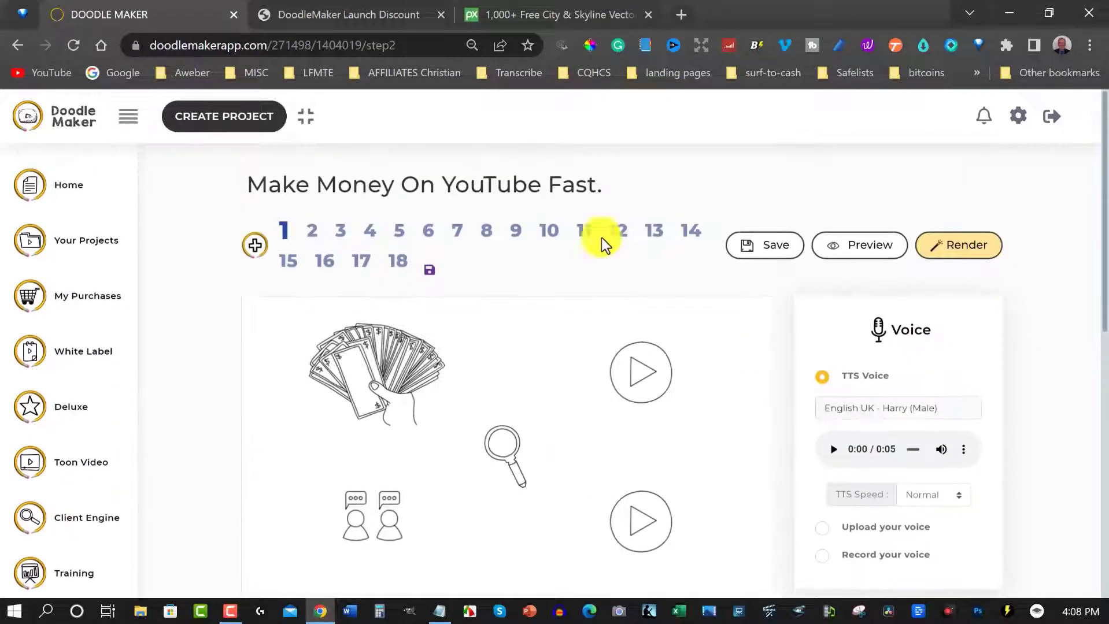
left_click(311, 233)
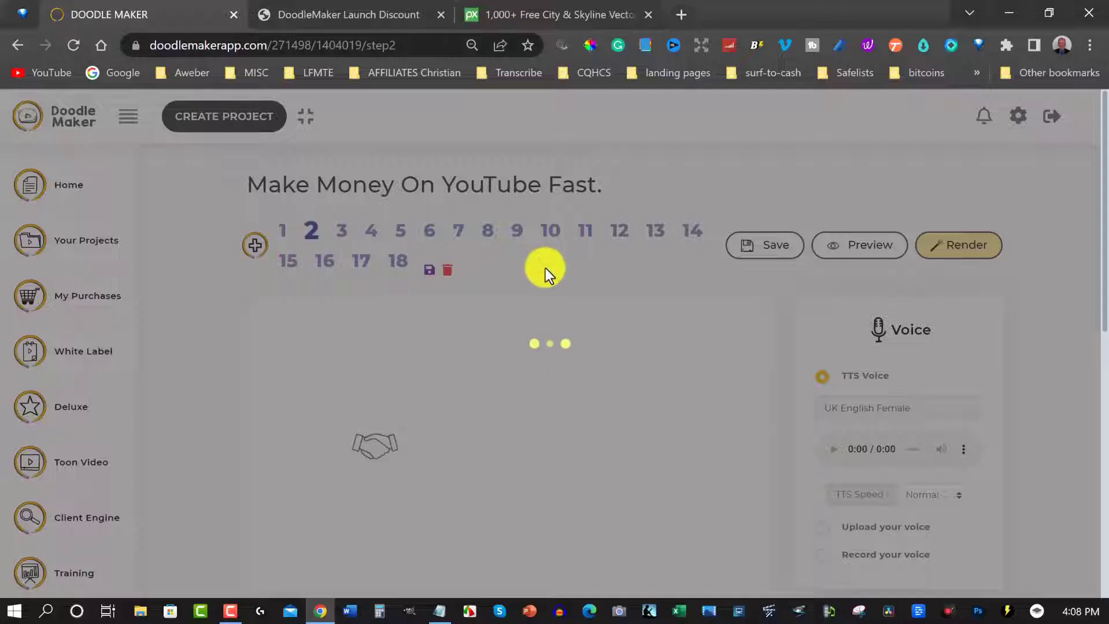
scroll(529, 304, "down", 4)
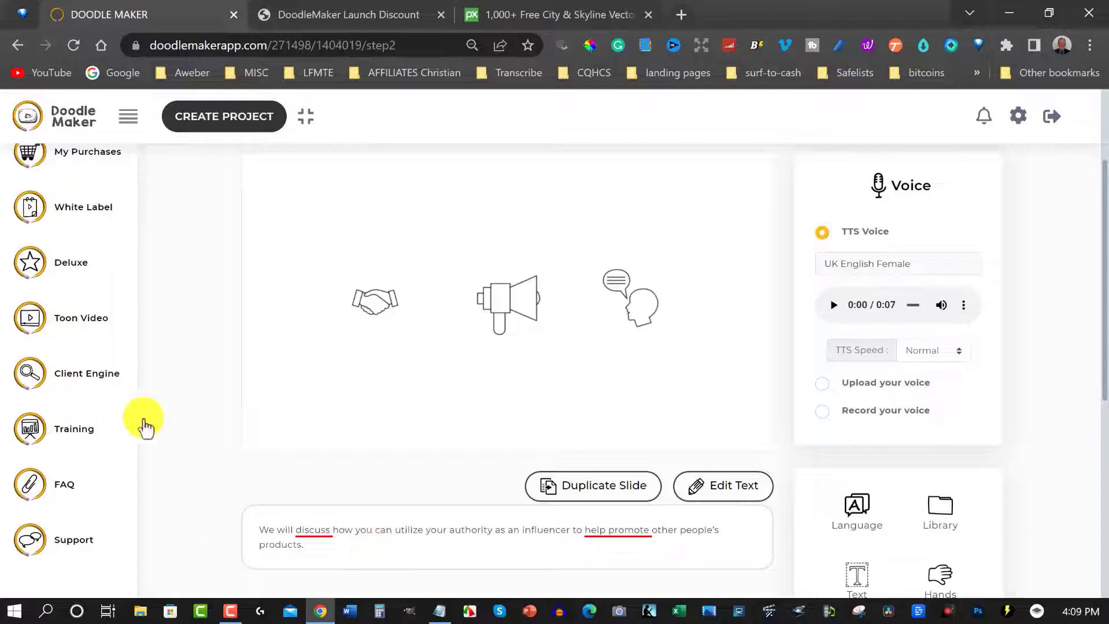
scroll(402, 363, "up", 3)
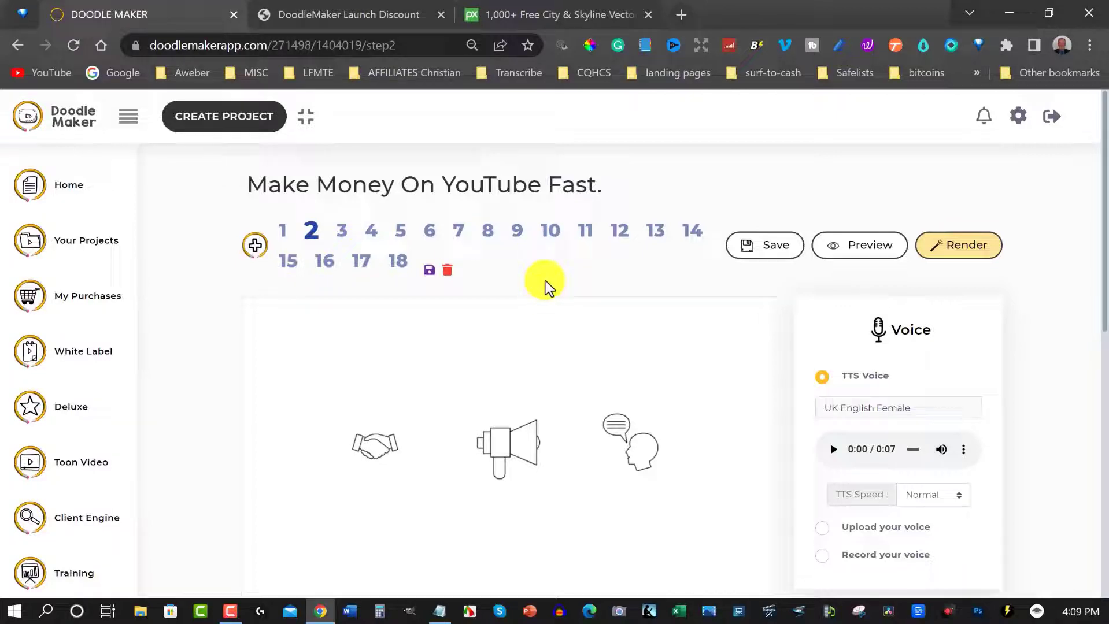
left_click(401, 230)
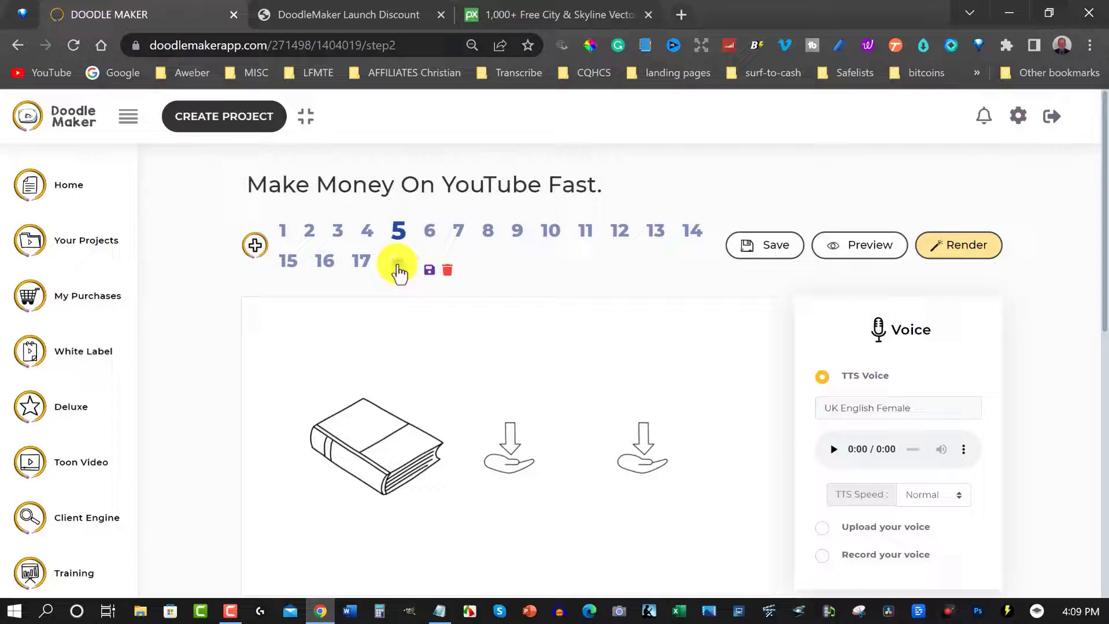
left_click(398, 269)
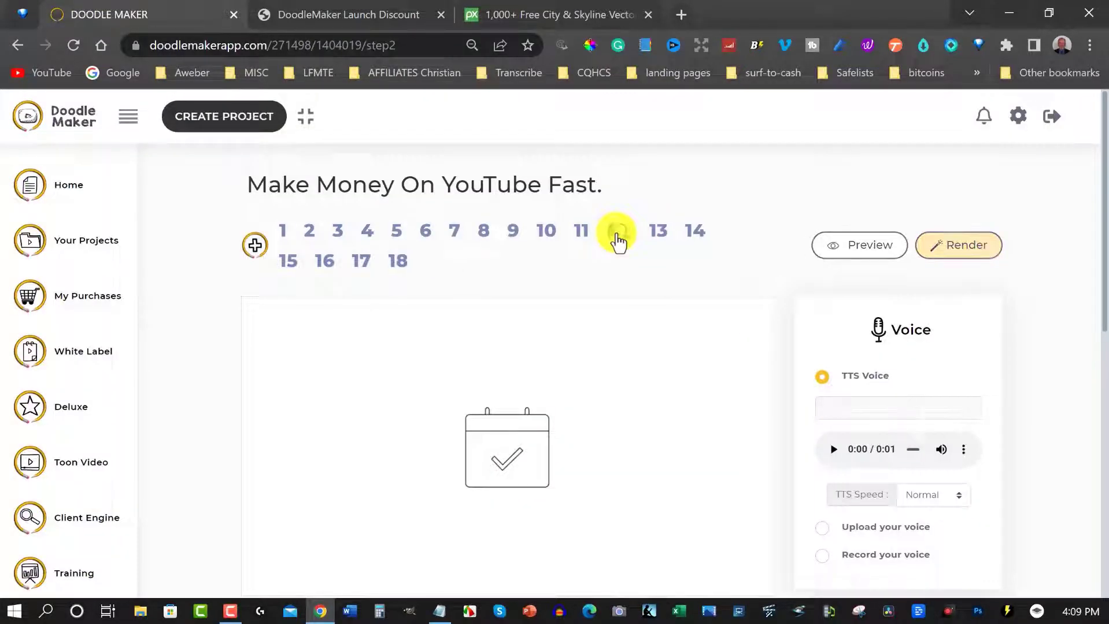
left_click(623, 232)
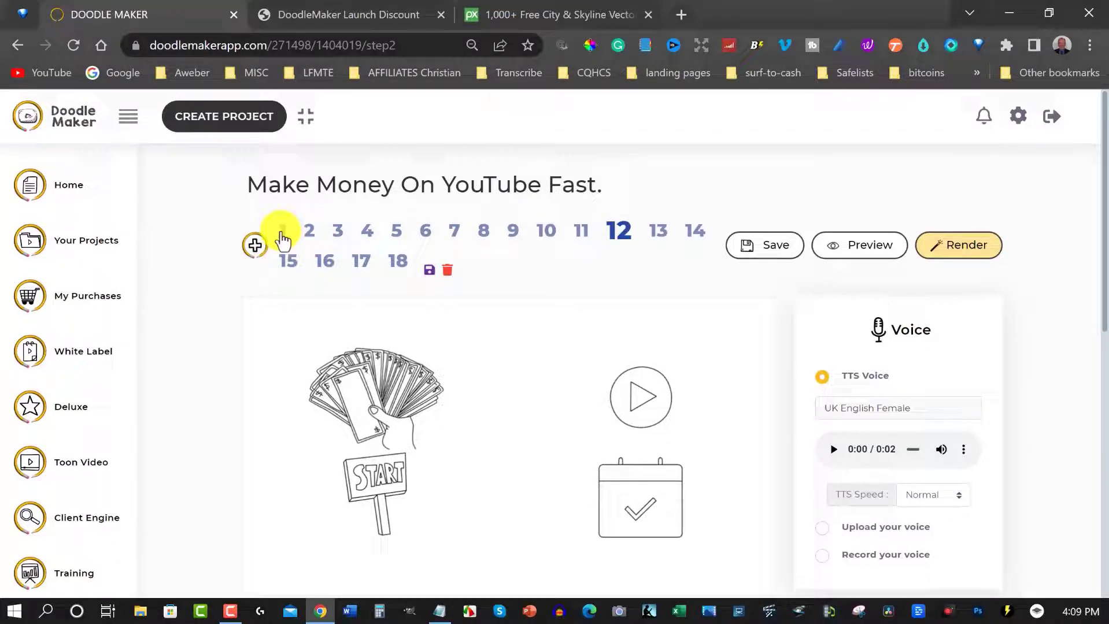
left_click(283, 231)
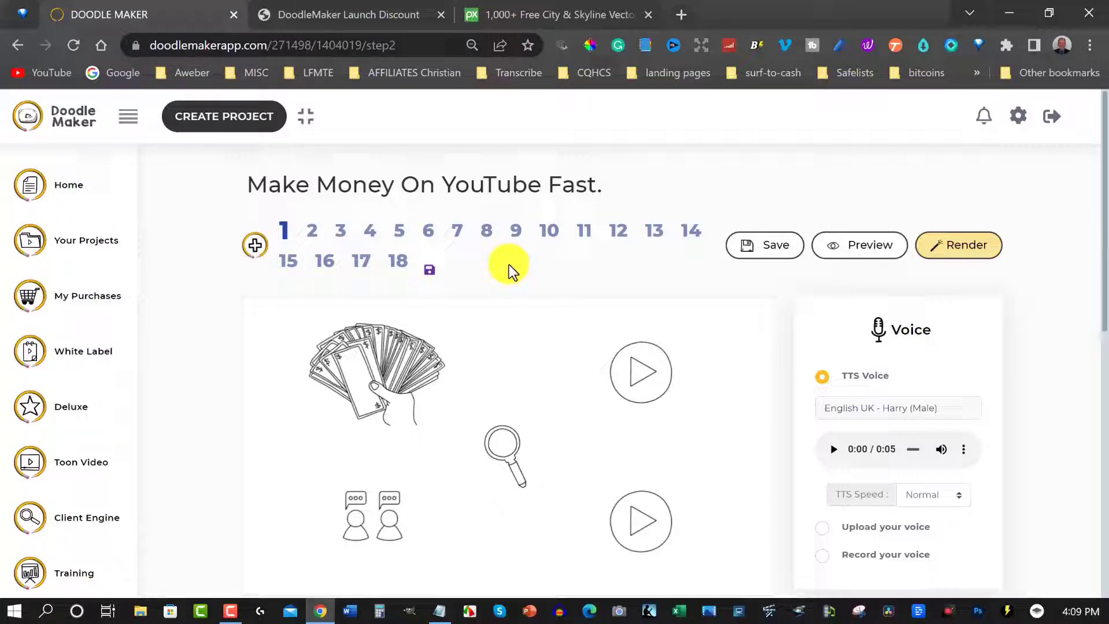
On slide 2, add the handshake-at-desk cartoon from the image library.
left_click(311, 230)
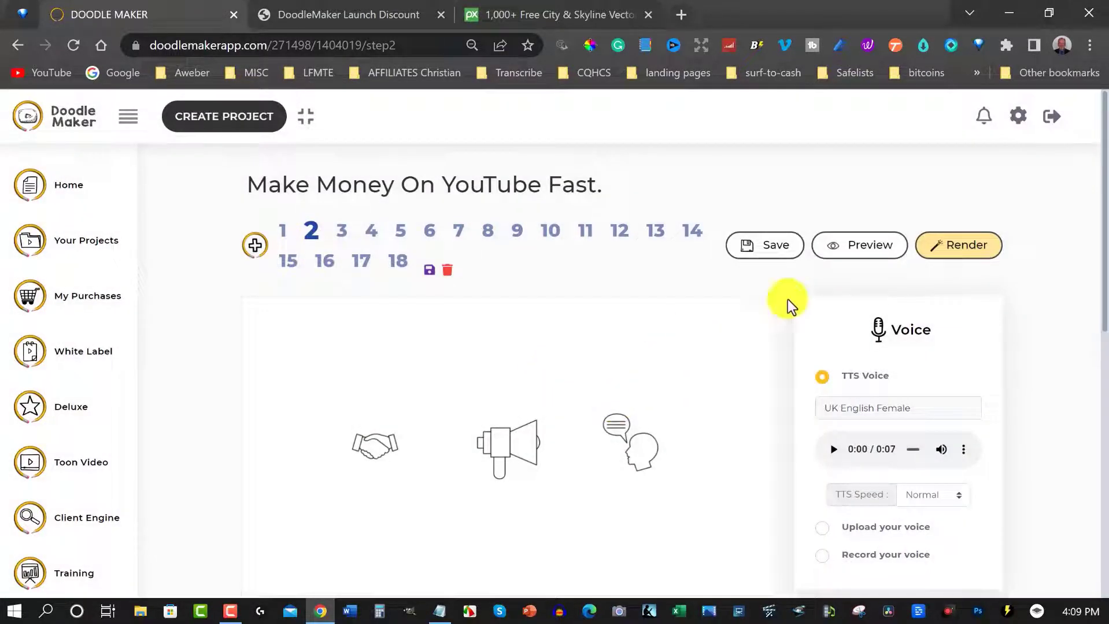
scroll(1011, 297, "down", 5)
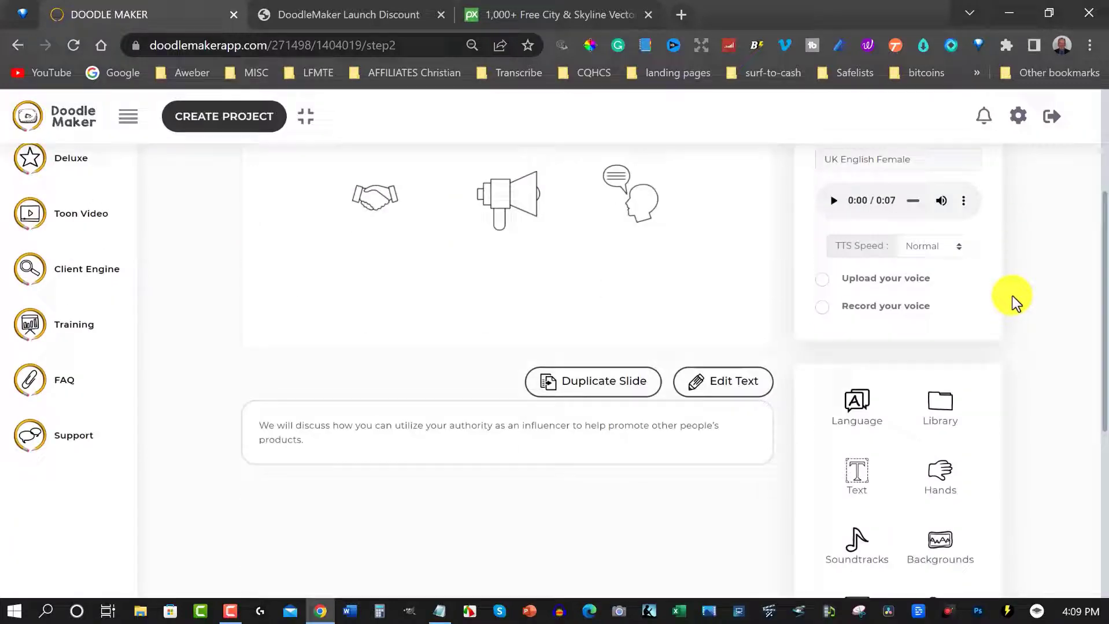
scroll(1011, 297, "down", 2)
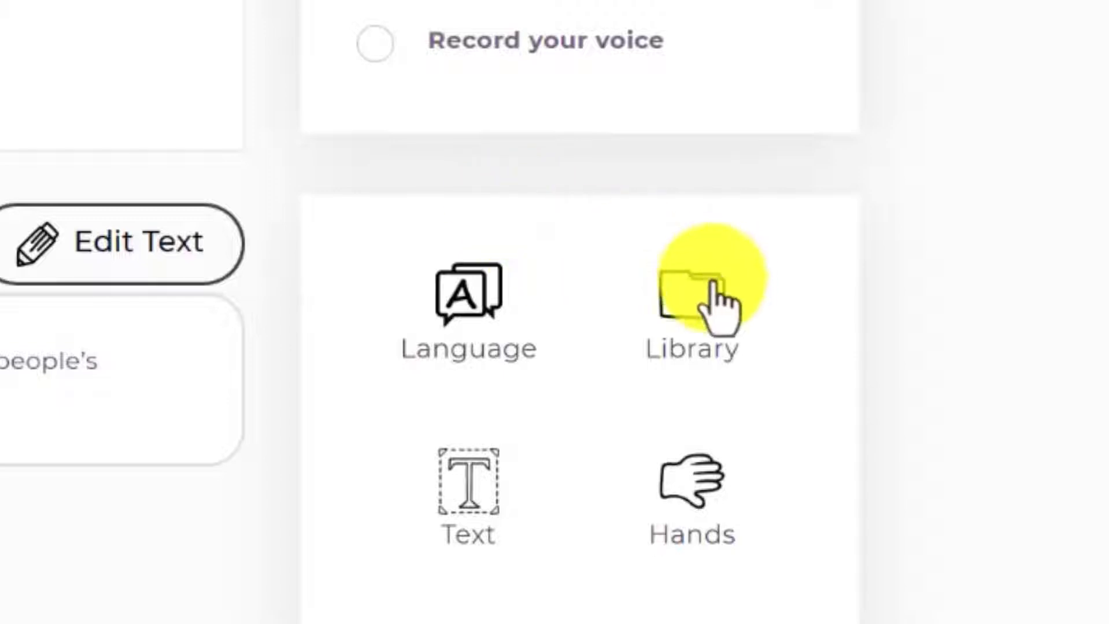
left_click(694, 303)
scroll(706, 313, "up", 3)
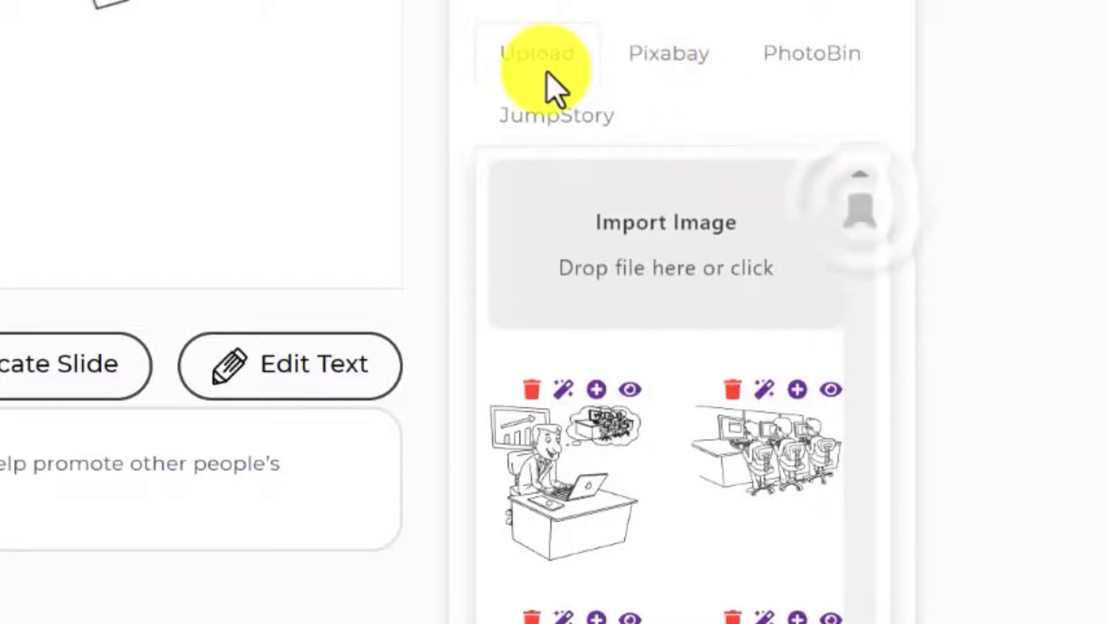
scroll(797, 26, "down", 5)
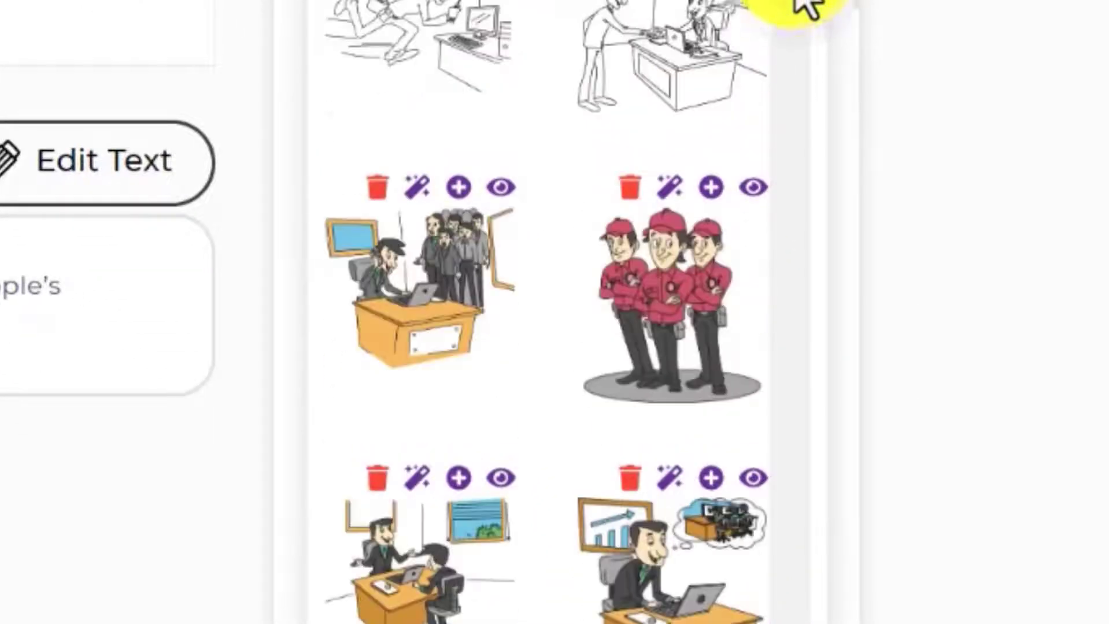
scroll(806, 9, "down", 3)
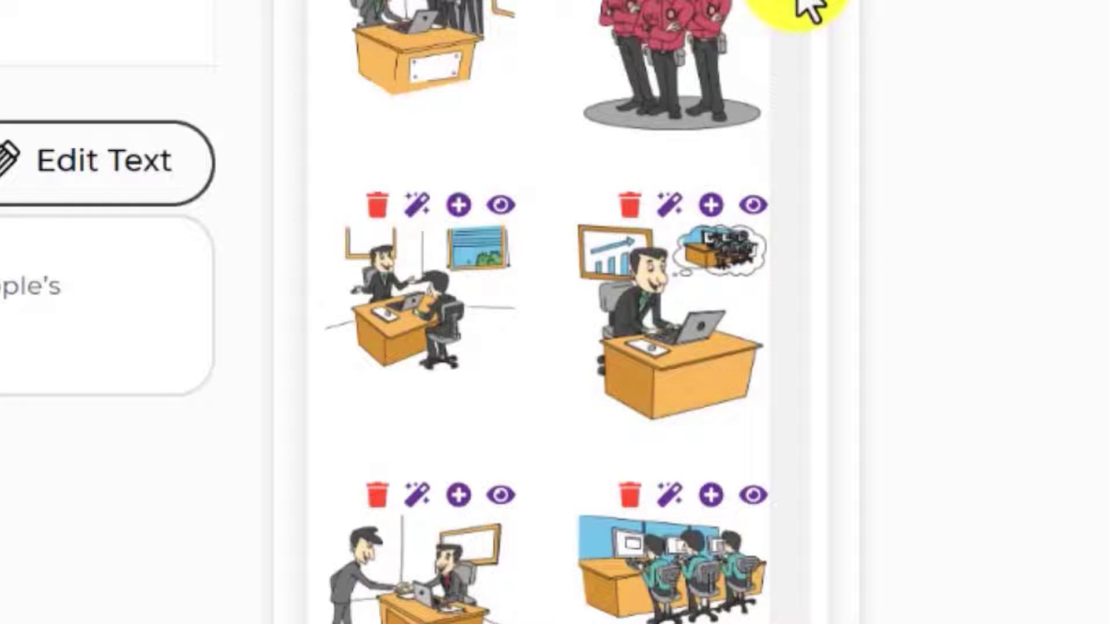
scroll(806, 8, "down", 3)
scroll(806, 9, "down", 3)
scroll(779, 60, "down", 3)
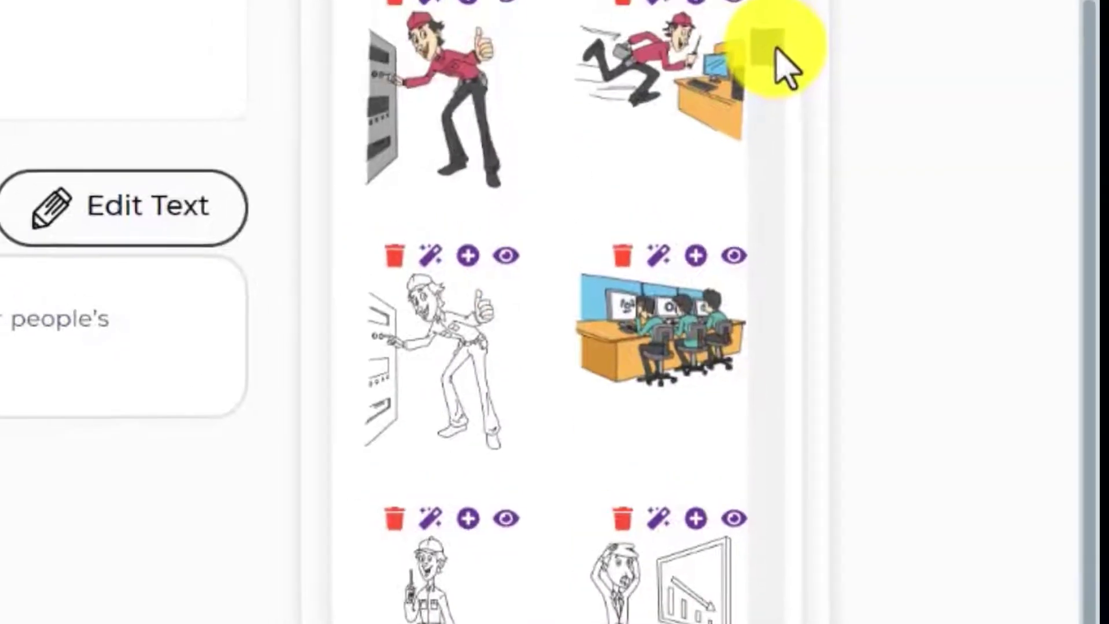
scroll(780, 61, "up", 5)
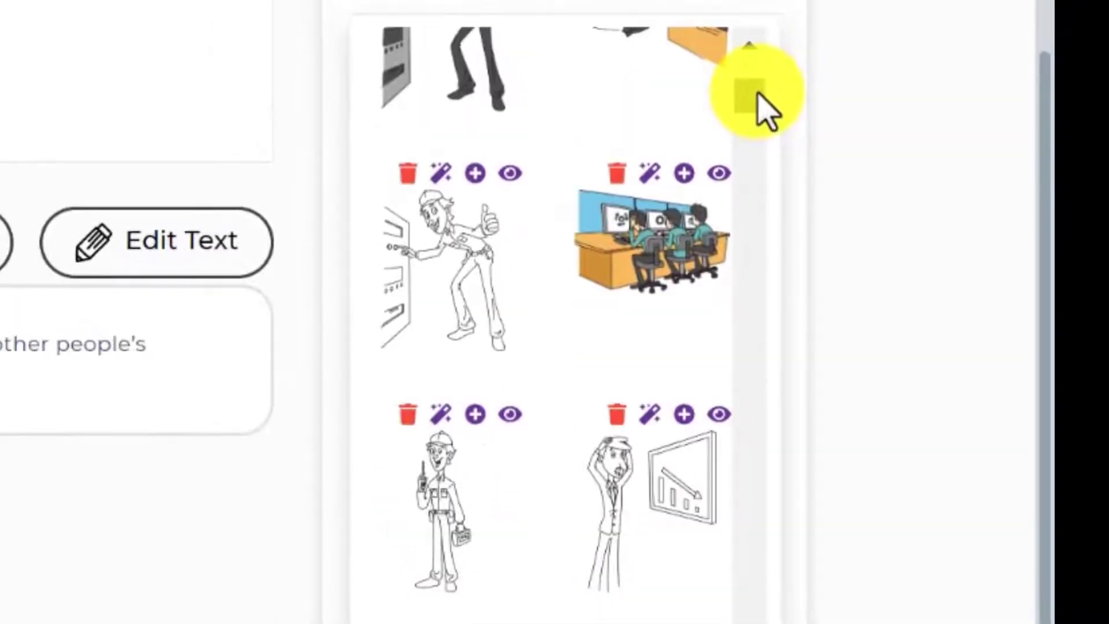
scroll(758, 99, "up", 5)
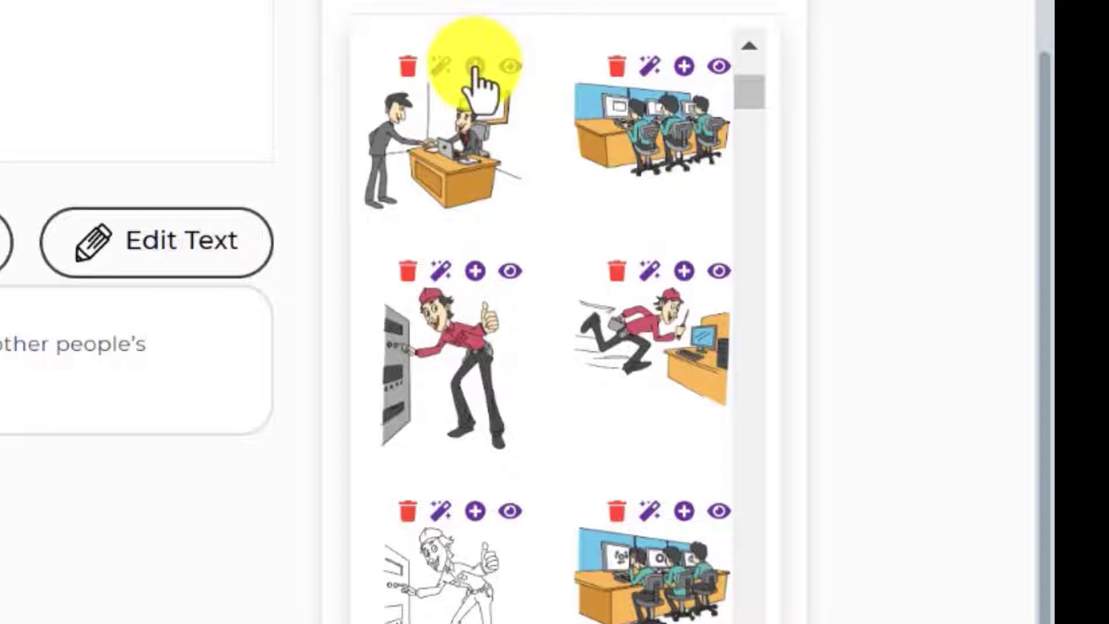
left_click(475, 68)
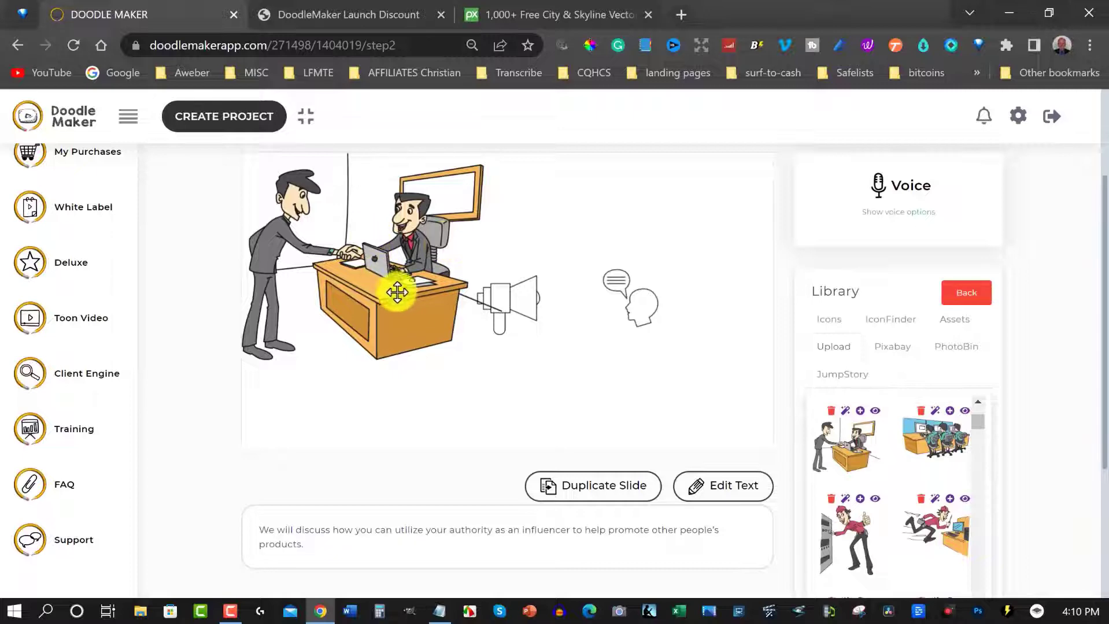
Delete the small handshake and megaphone icons from slide 2.
left_click(372, 252)
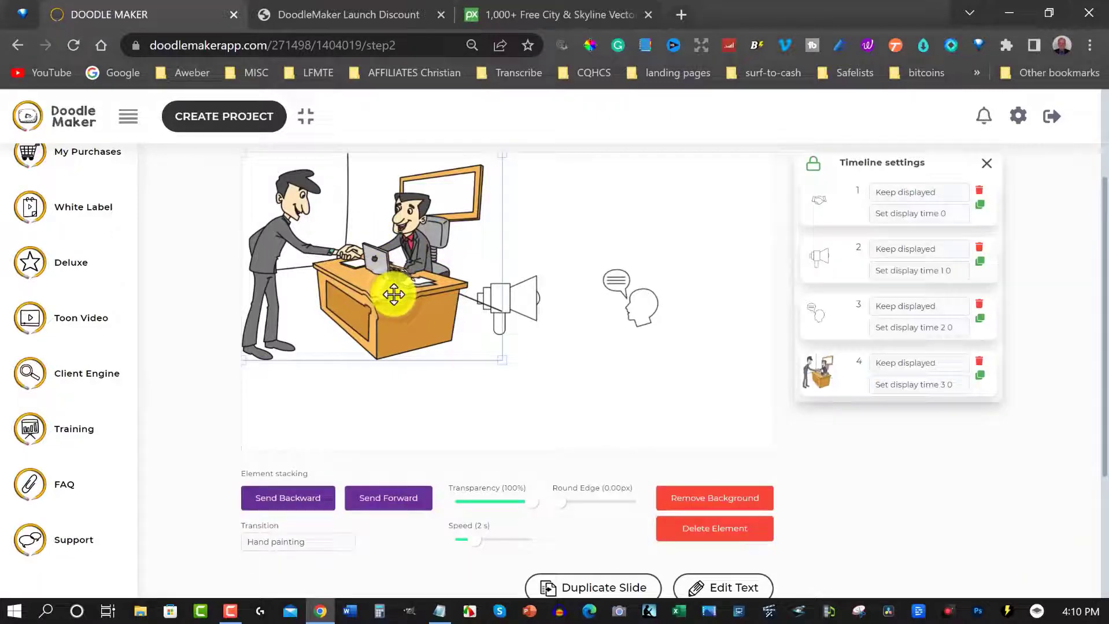
left_click(980, 193)
left_click(507, 425)
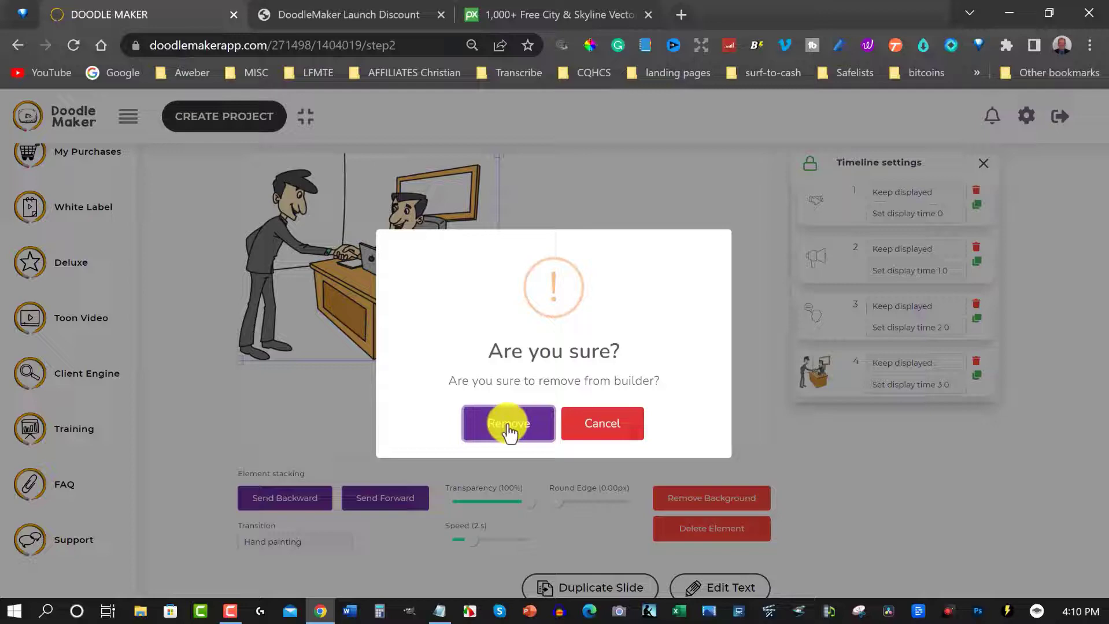
left_click(980, 192)
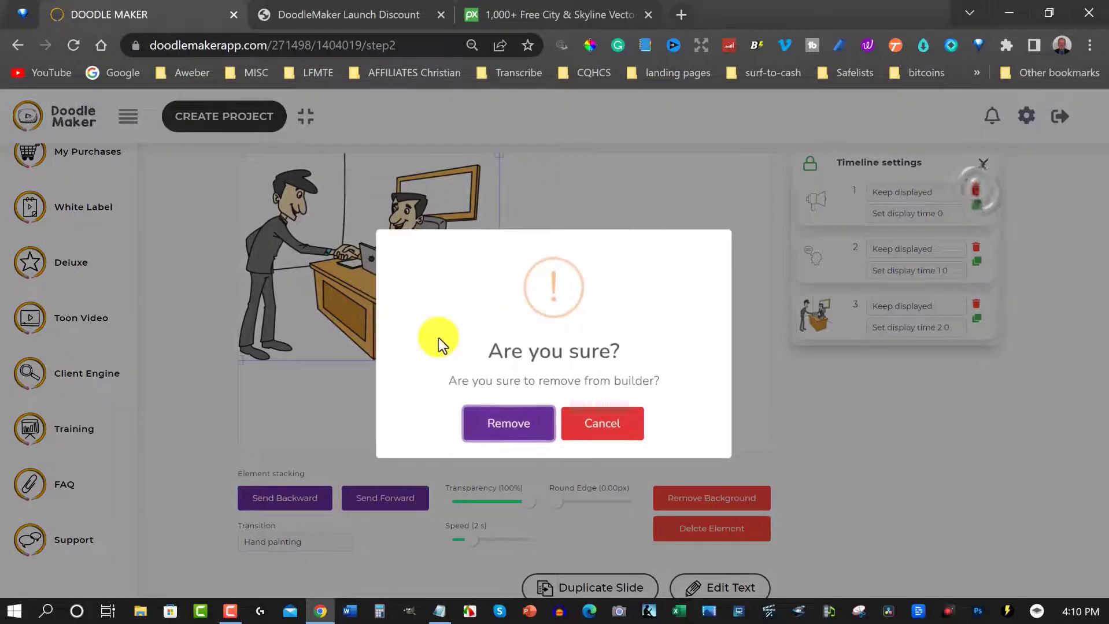
left_click(504, 423)
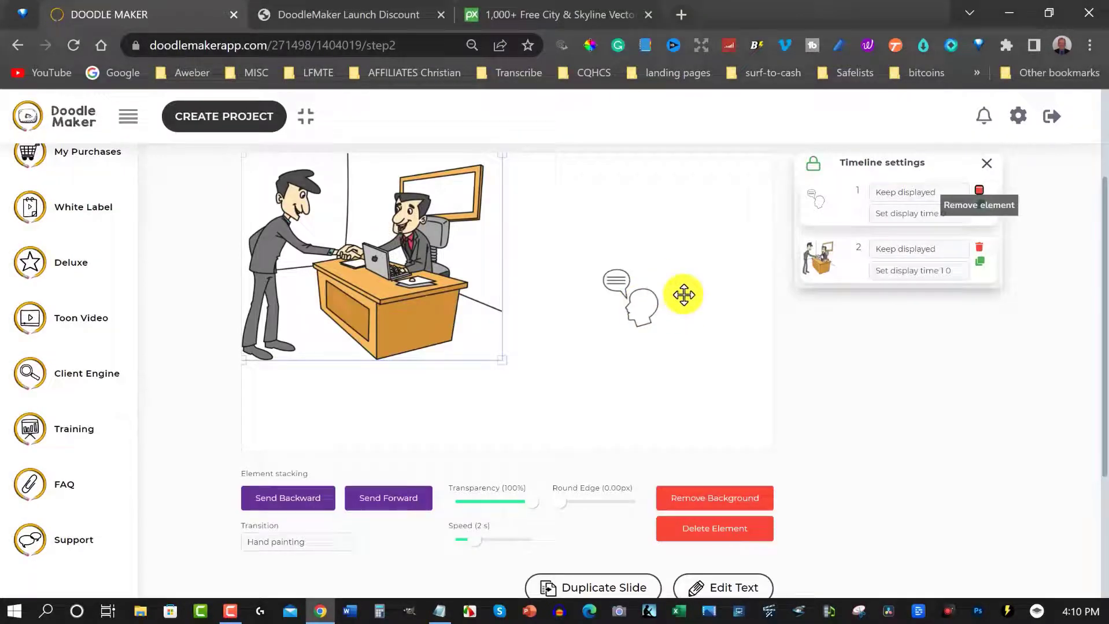
Delete the speech-bubble head icon, centre the handshake cartoon and set its transition speed to 5 s.
left_click(978, 191)
left_click(508, 416)
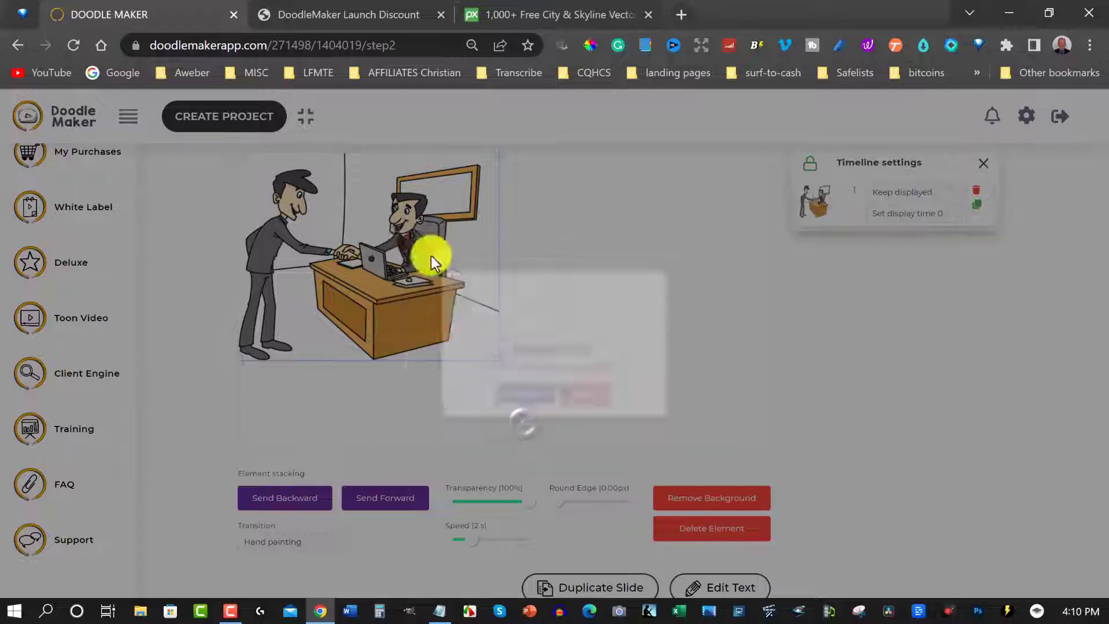
left_click_drag(376, 225, 498, 264)
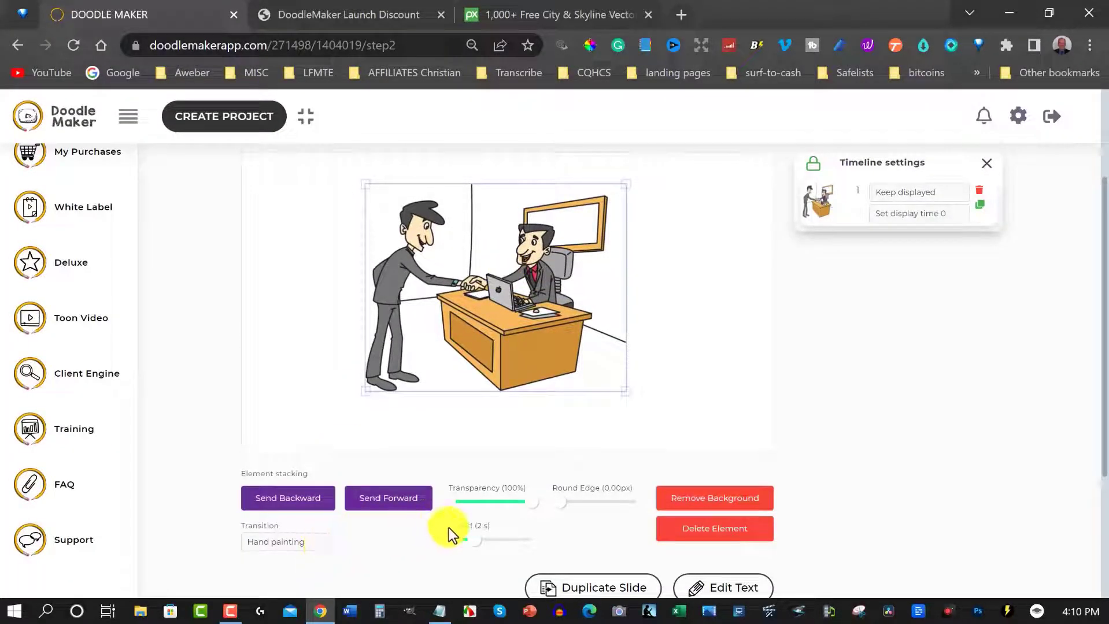
left_click_drag(474, 545, 531, 548)
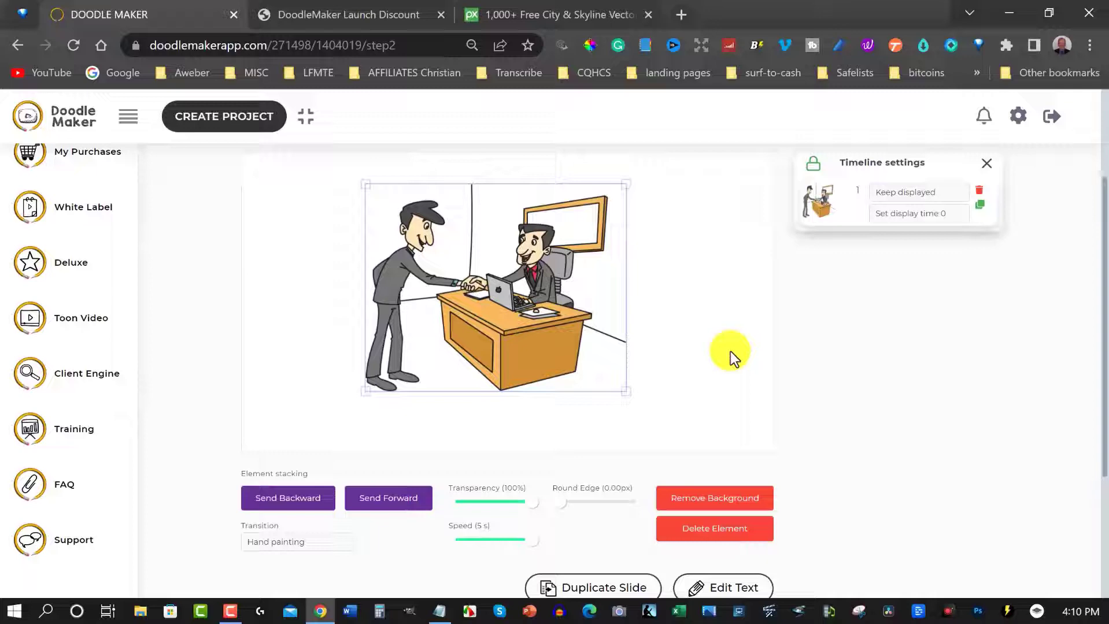
scroll(731, 352, "up", 4)
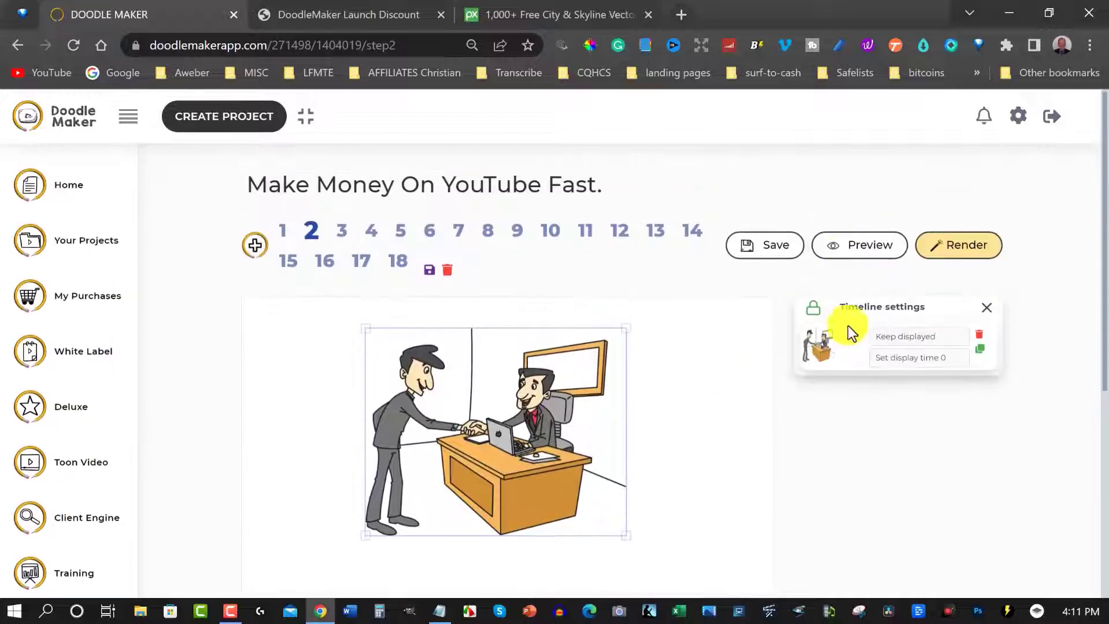
Close timeline settings and choose the English UK - Harry (Male) narration voice.
left_click(986, 309)
scroll(963, 342, "down", 2)
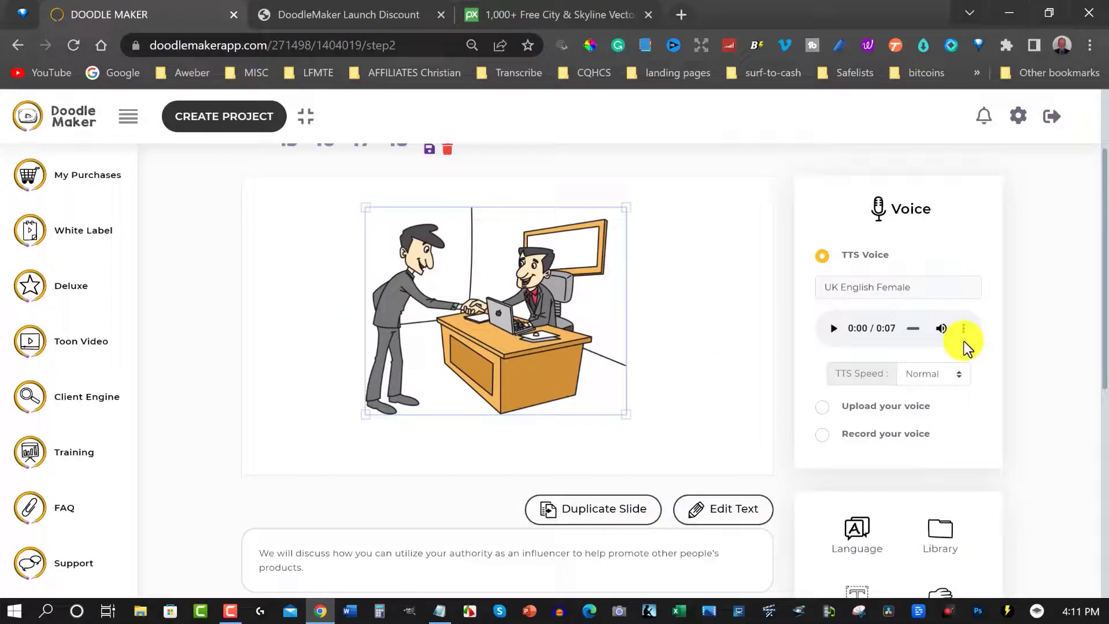
scroll(963, 341, "down", 1)
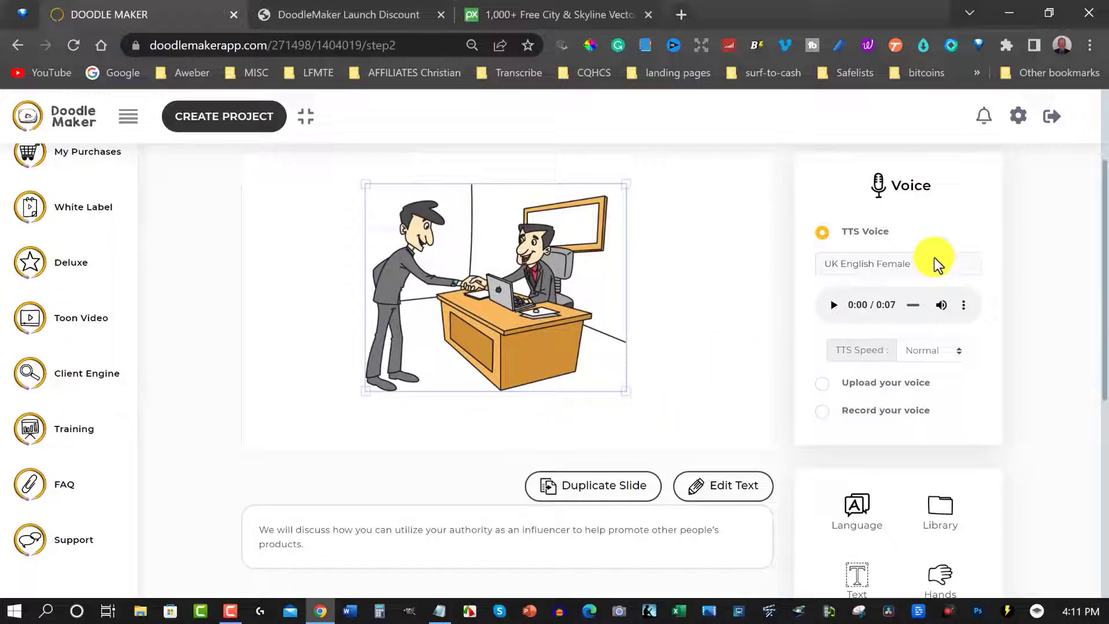
scroll(423, 259, "up", 3)
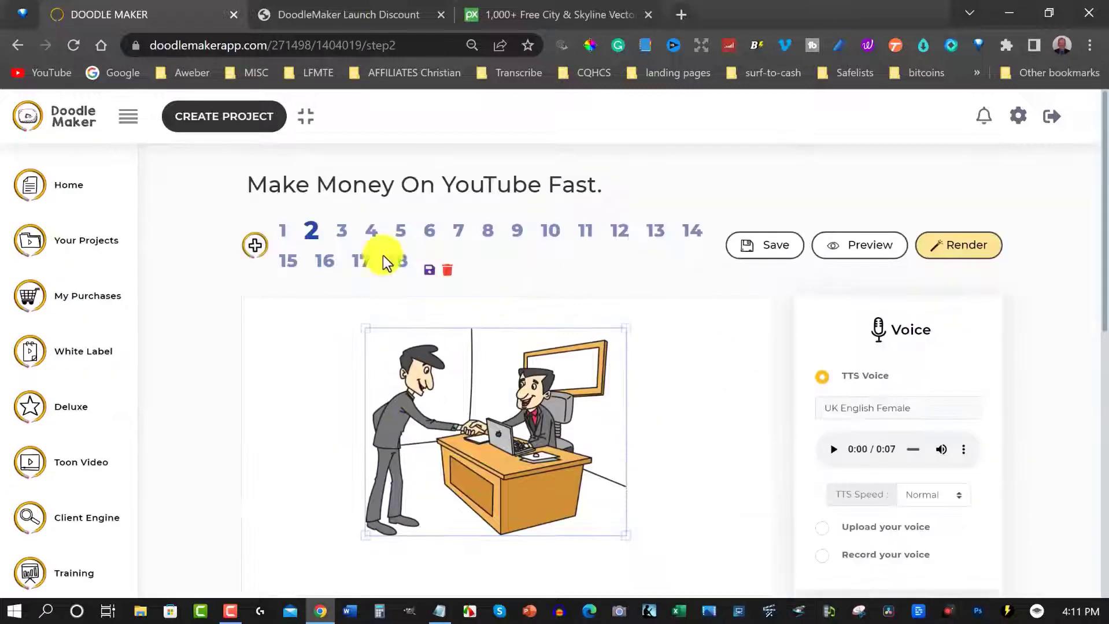
scroll(766, 314, "down", 3)
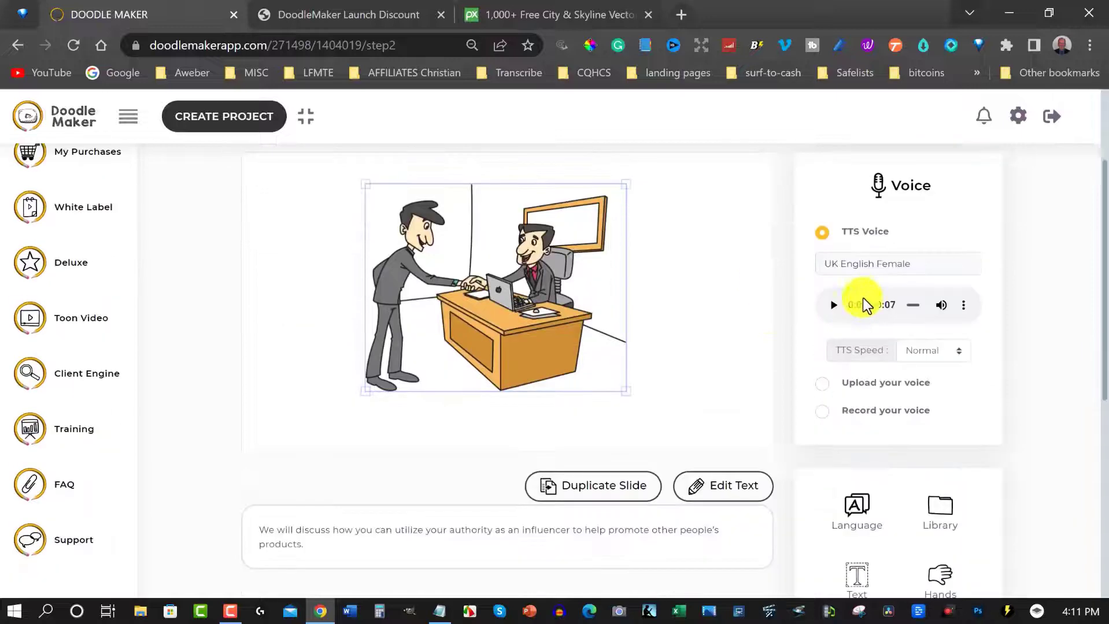
left_click(915, 266)
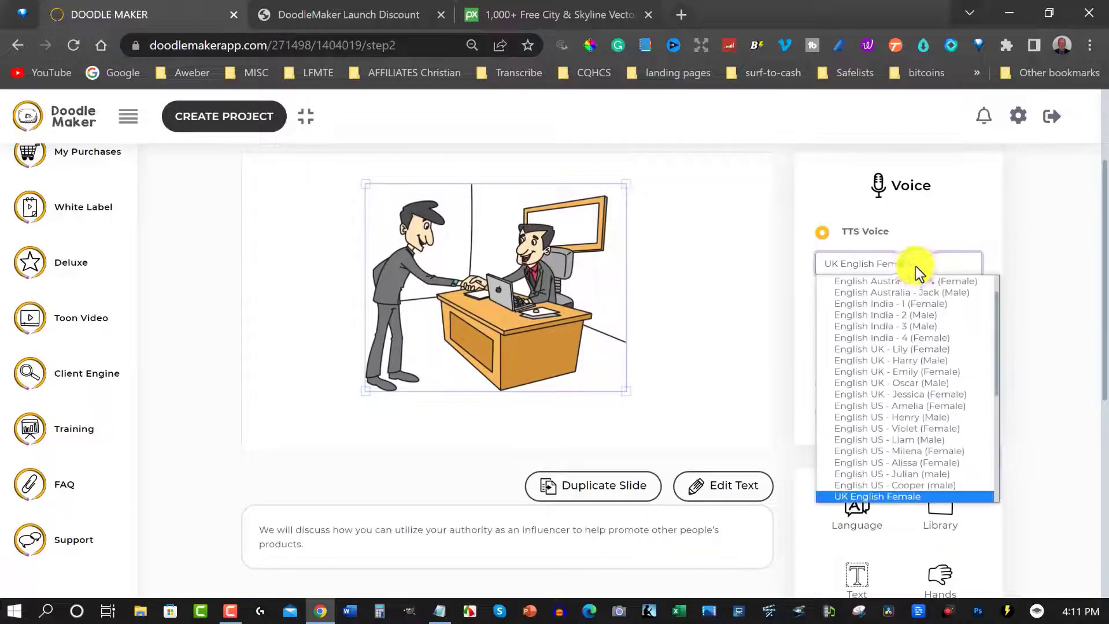
left_click(857, 359)
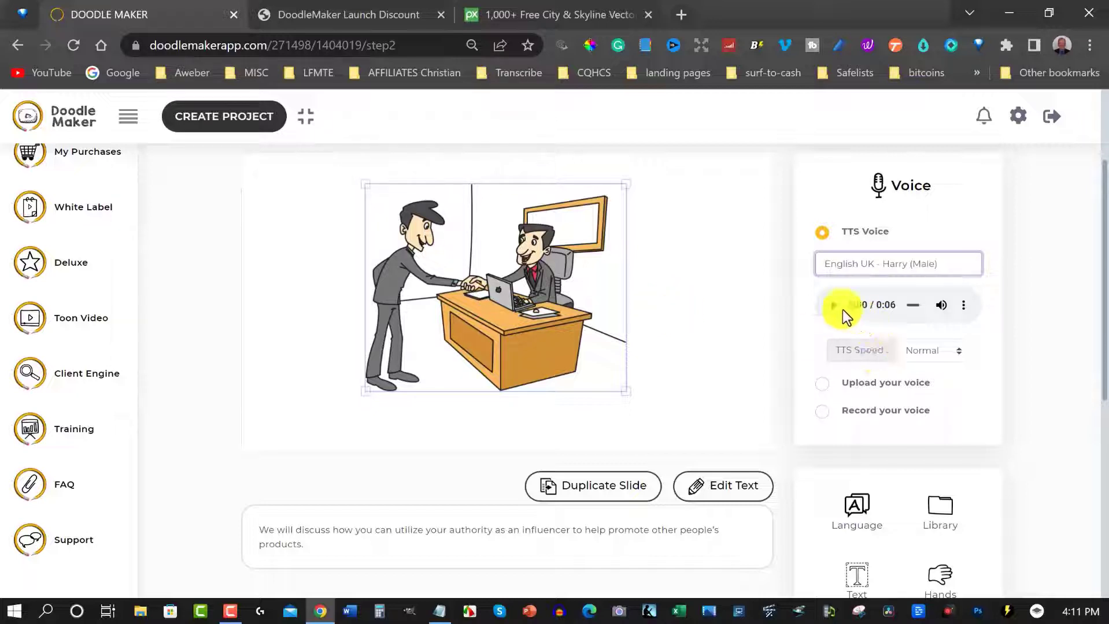
Play Harry's narration and enlarge the handshake cartoon from both corners.
left_click(833, 305)
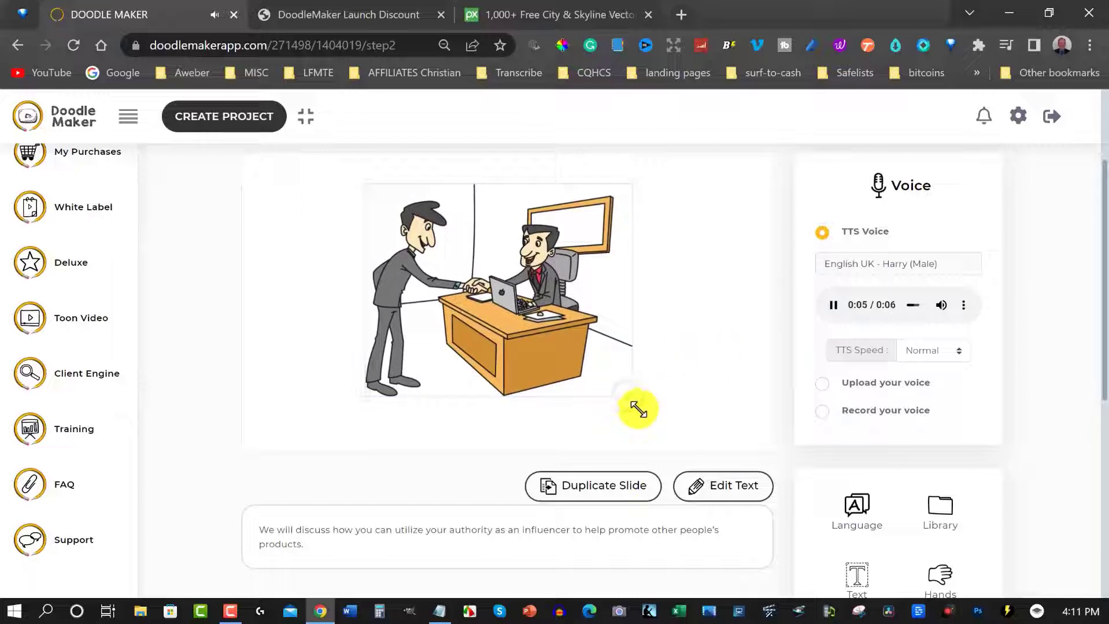
left_click_drag(626, 394, 668, 425)
left_click_drag(371, 184, 339, 163)
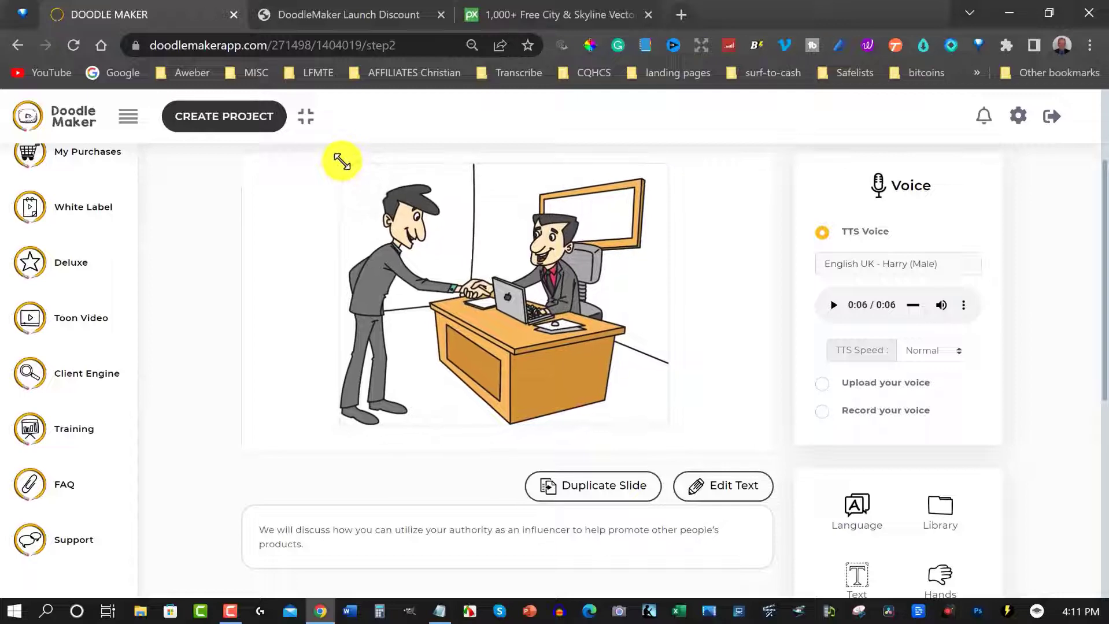
scroll(785, 234, "up", 4)
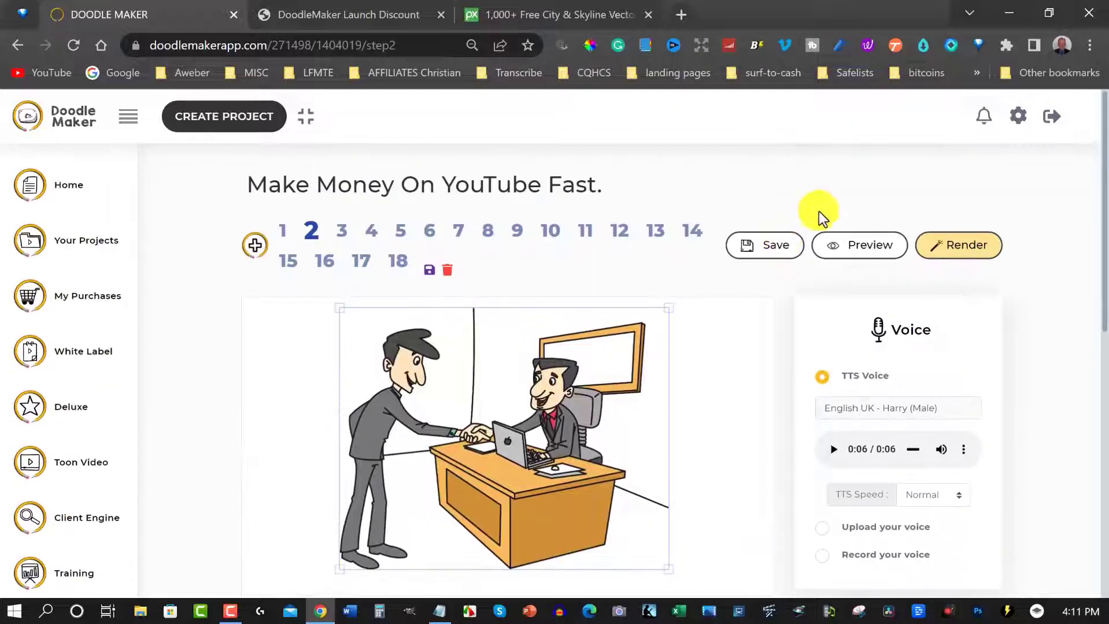
Preview slide 2's handshake drawing animation, then close the preview.
left_click(860, 246)
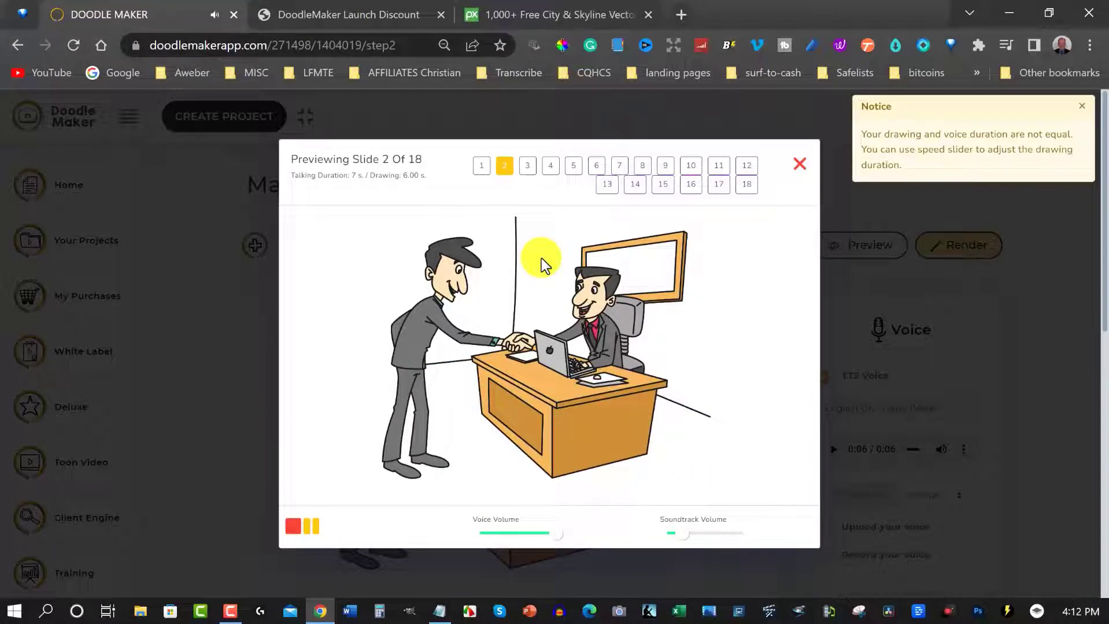
left_click(799, 168)
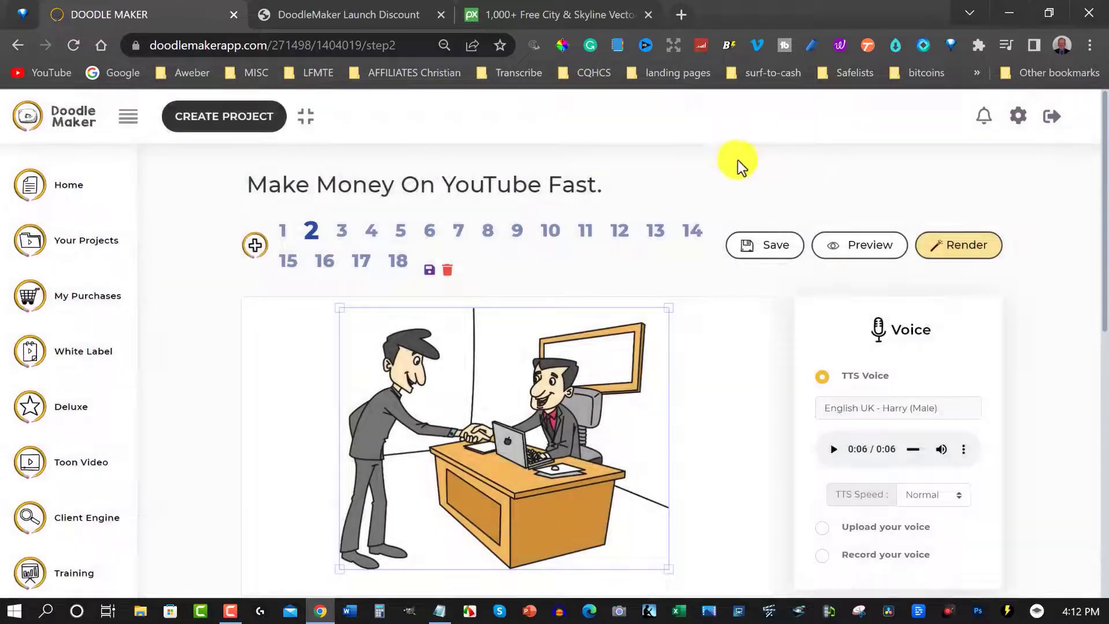
Open slide 3 and set its TTS voice to English UK - Harry (Male).
left_click(341, 230)
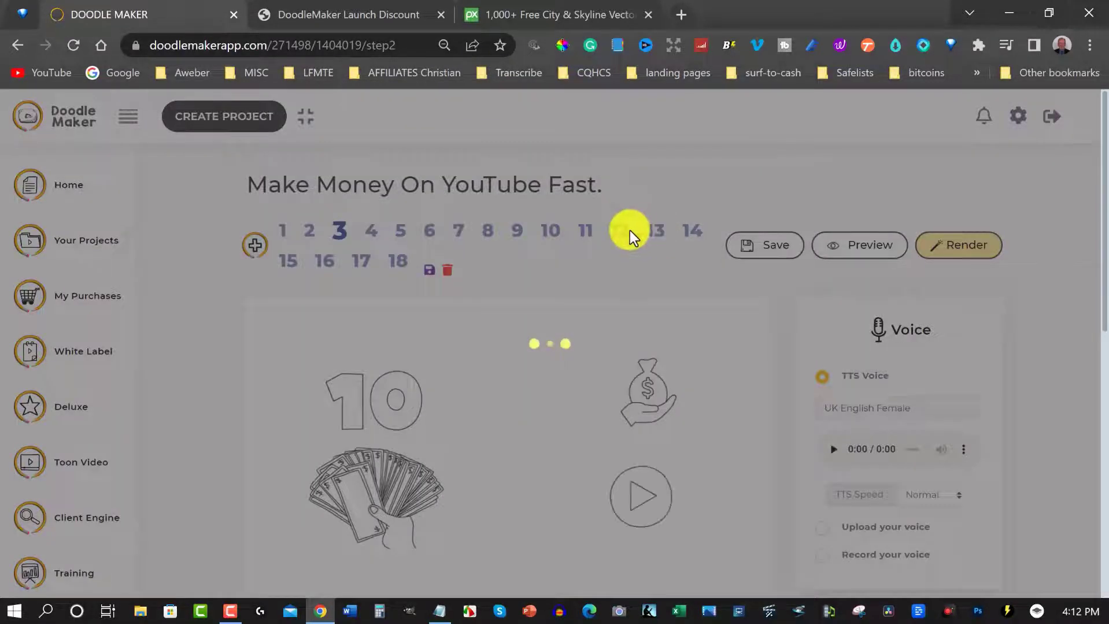
scroll(584, 248, "down", 2)
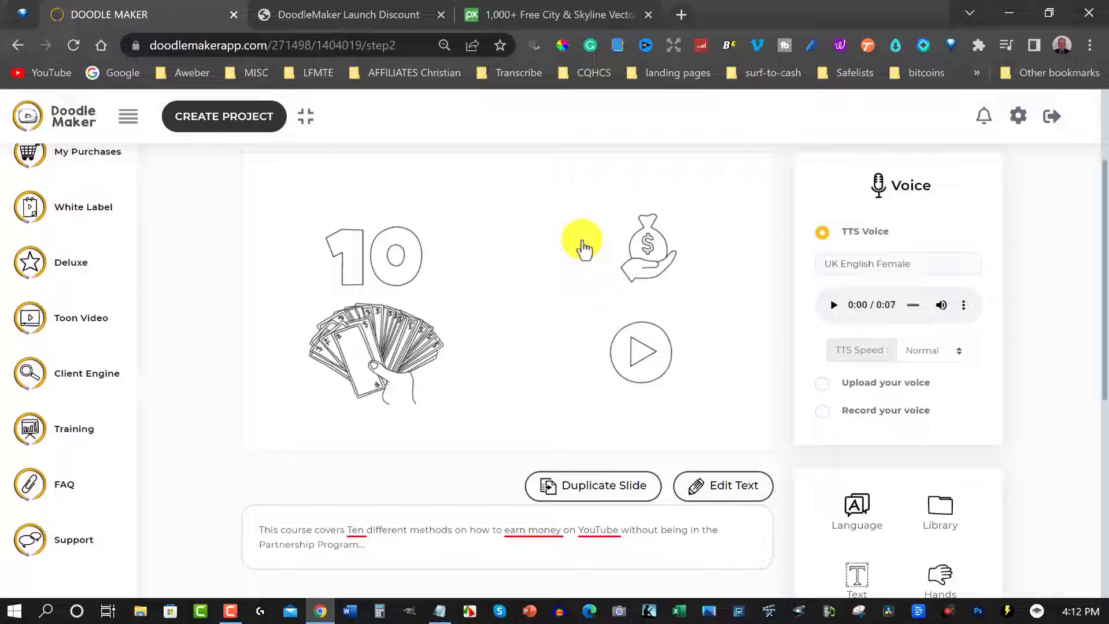
left_click(898, 263)
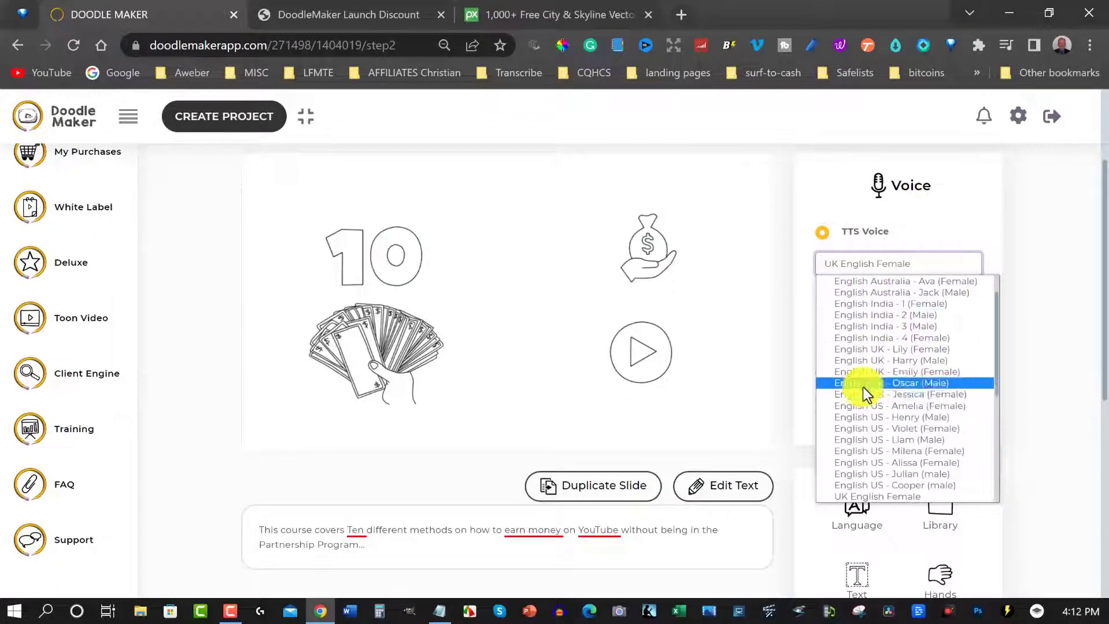
left_click(859, 361)
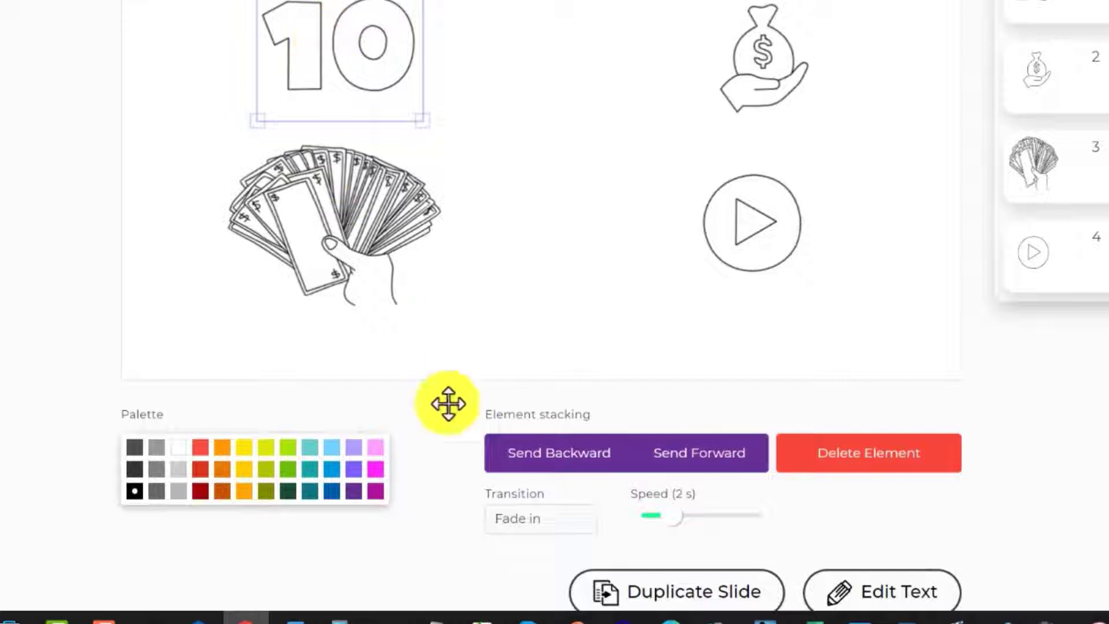
Set Hand drawing transitions on slide 3's money bag, cash fan and play-button doodles.
left_click(534, 519)
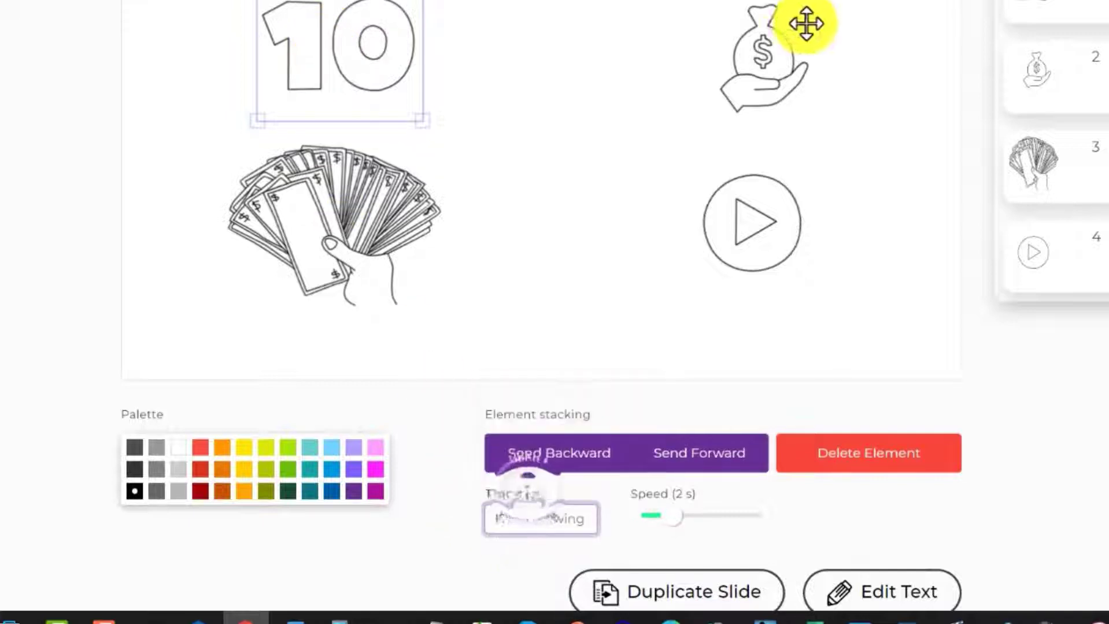
left_click(771, 52)
left_click(333, 226)
left_click(542, 519)
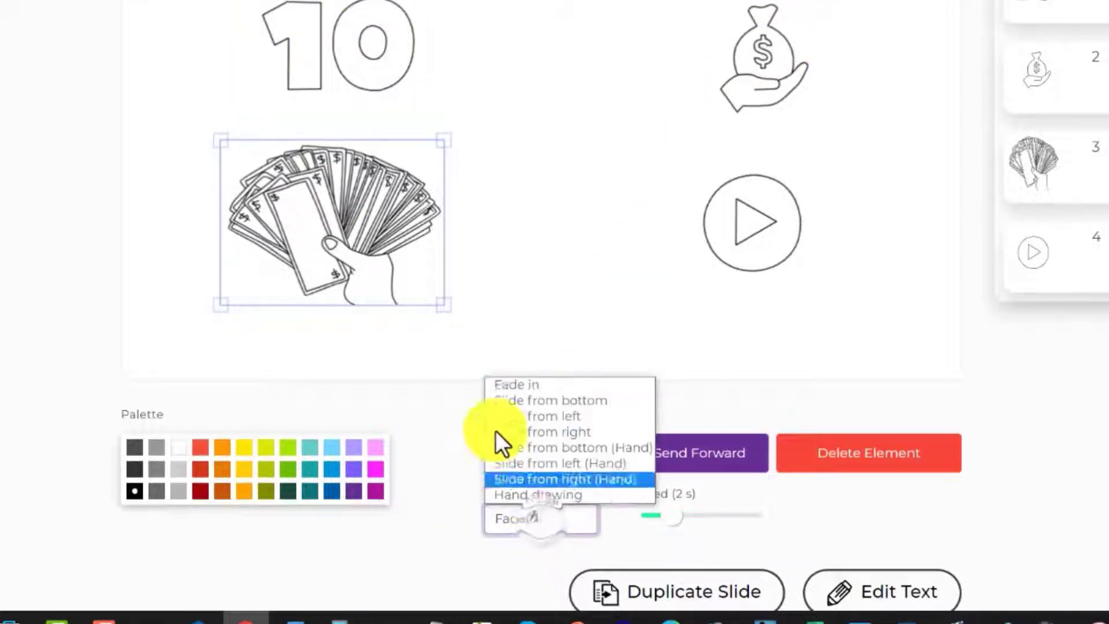
left_click(533, 495)
left_click(873, 228)
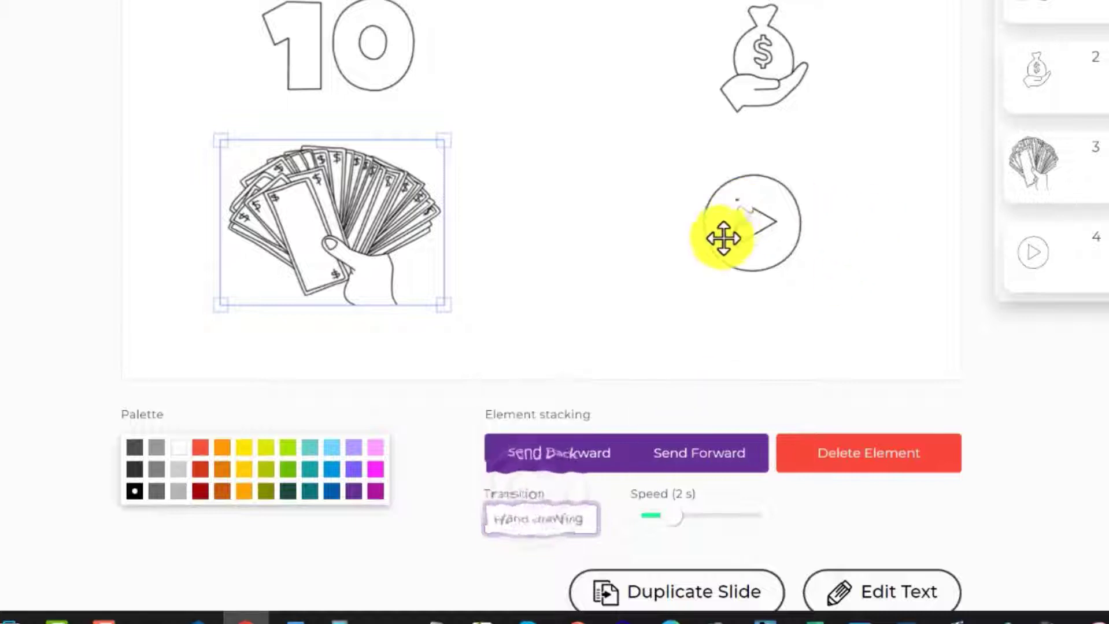
left_click(545, 518)
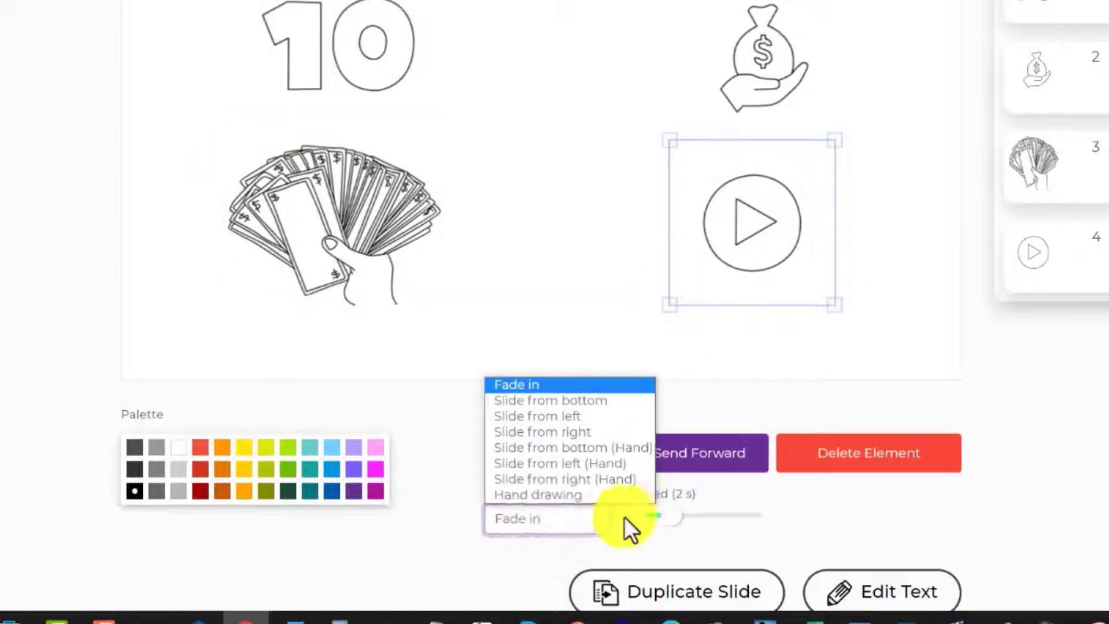
left_click(553, 496)
scroll(676, 503, "down", 3)
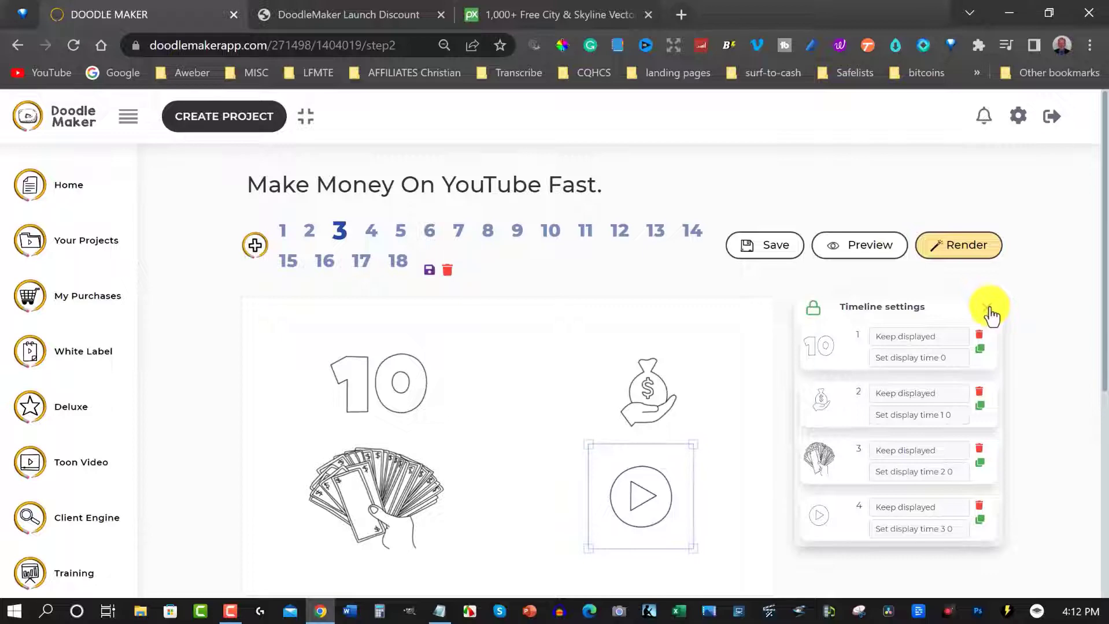
Close timeline settings, check the voice options and play slide 3's narration.
left_click(985, 308)
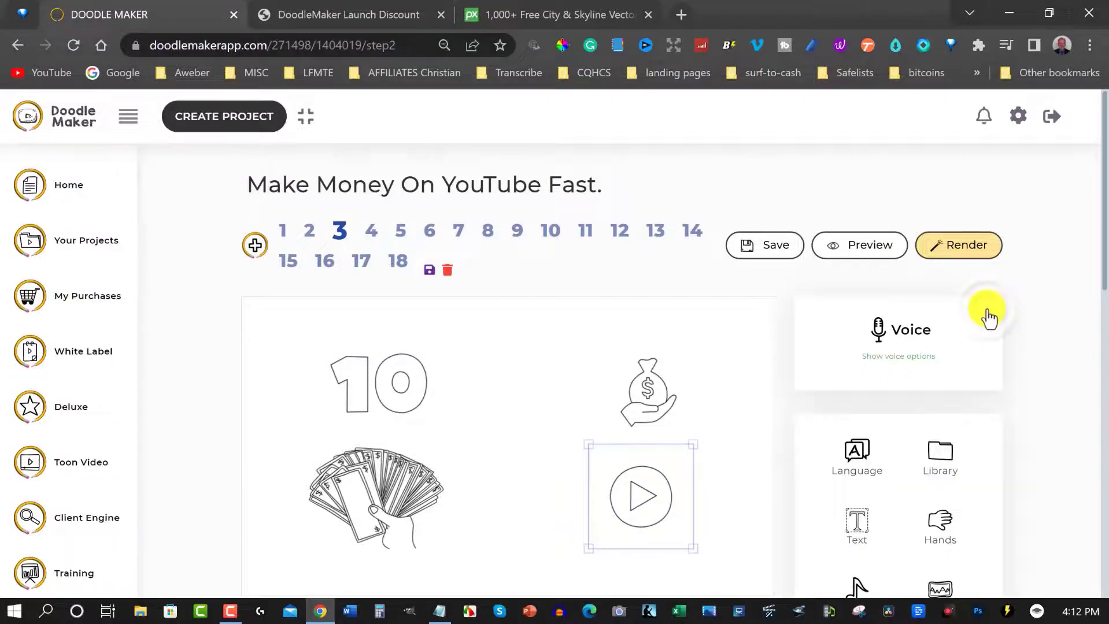
left_click(881, 360)
scroll(927, 334, "down", 2)
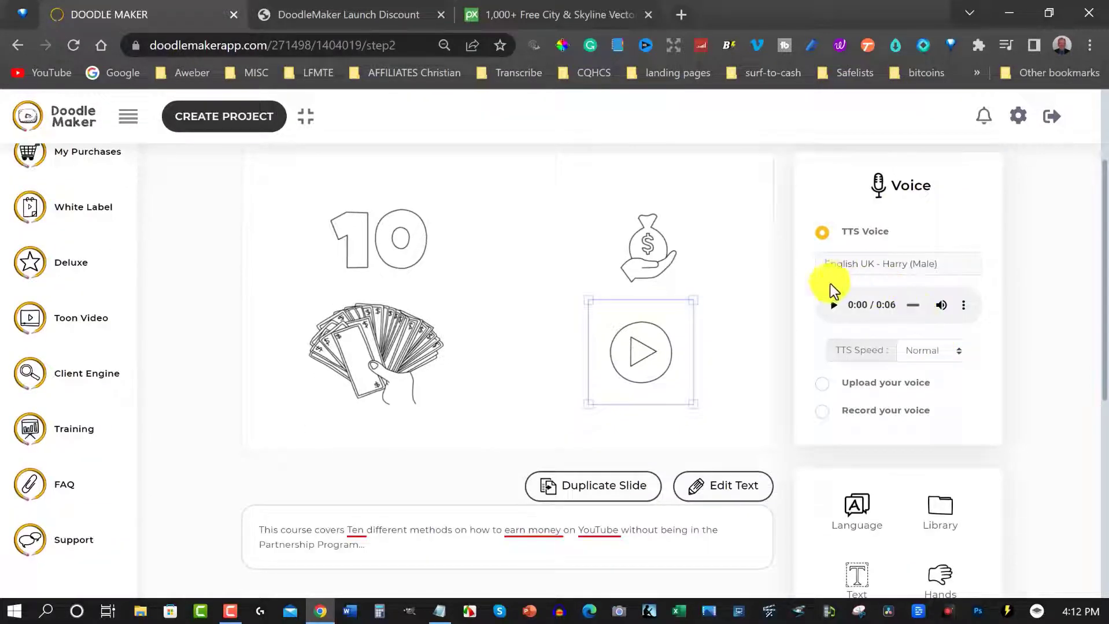
left_click(836, 305)
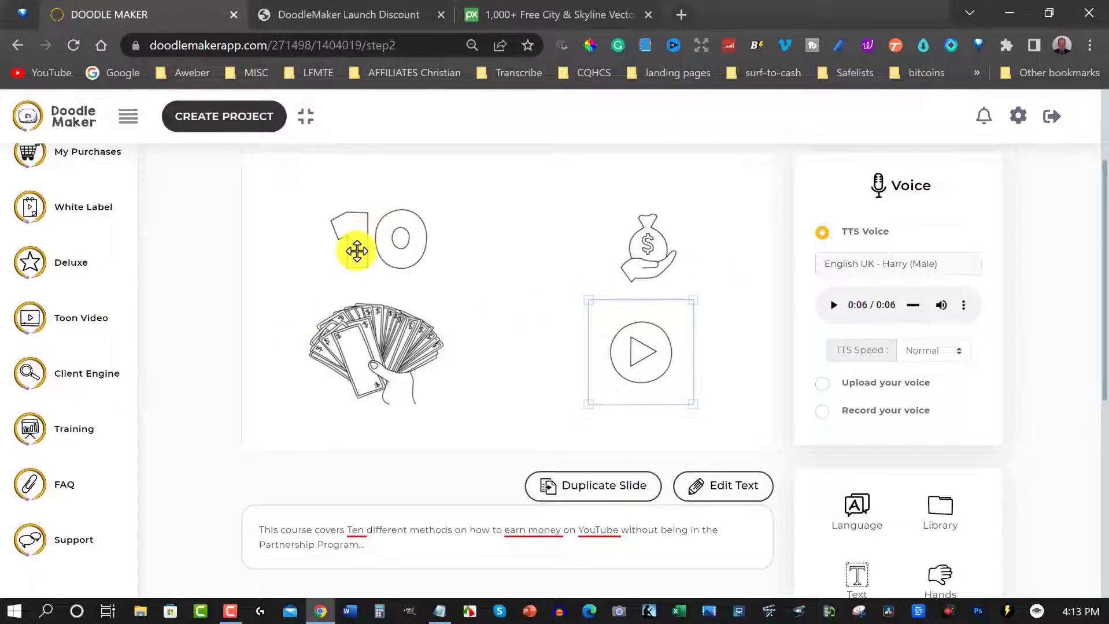
Set transition speeds of 1 s for the 10 and 1.5 s for the money bag.
left_click(377, 233)
scroll(364, 260, "down", 4)
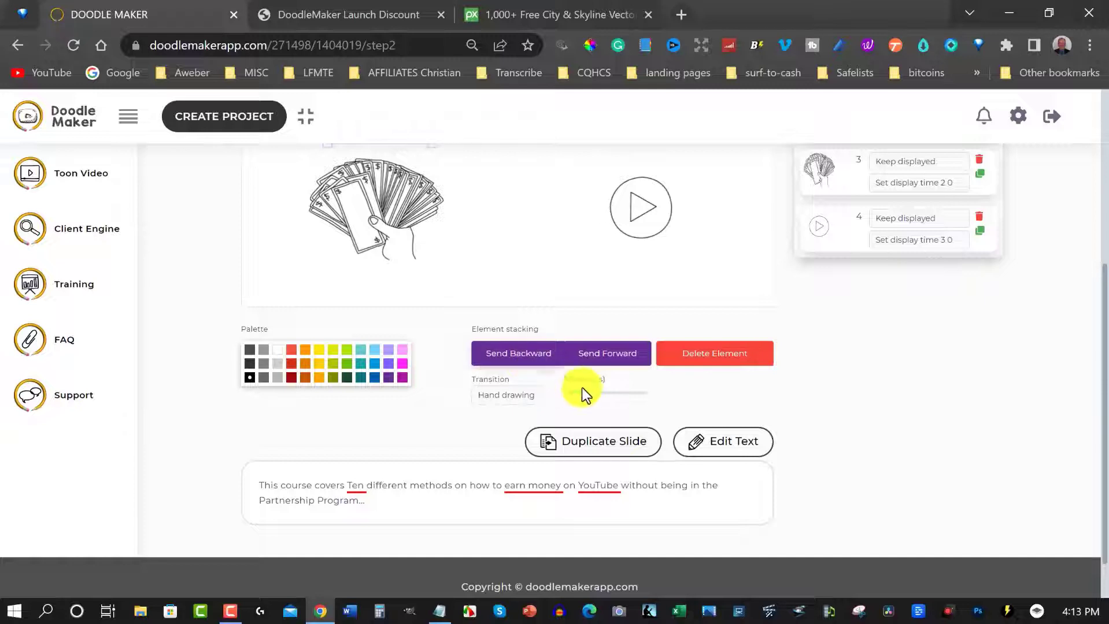
left_click_drag(593, 395, 573, 397)
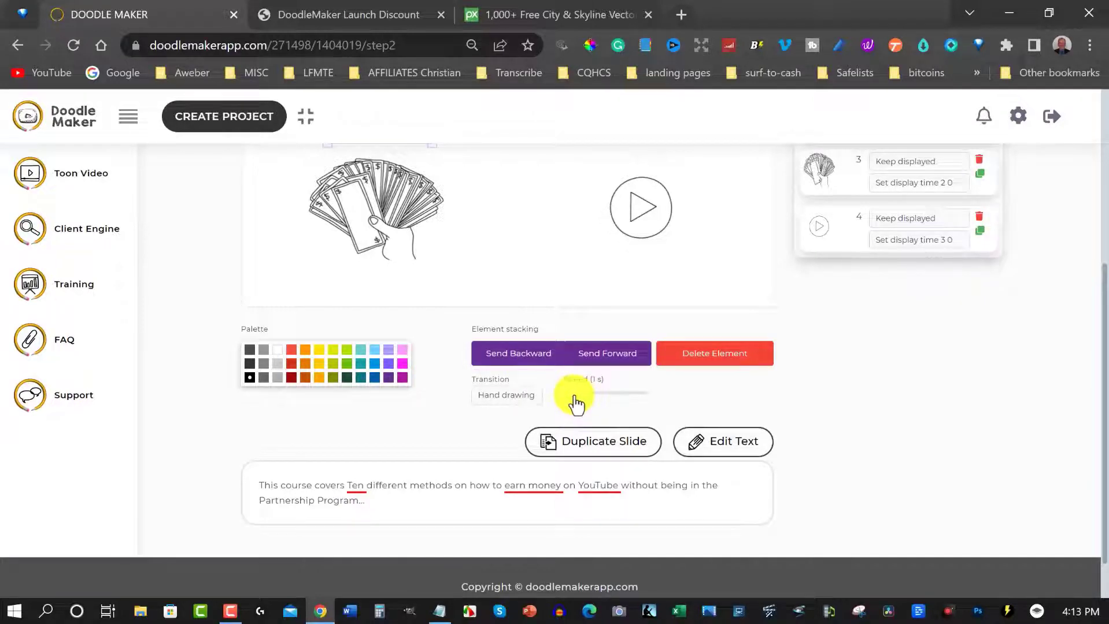
scroll(606, 347, "up", 4)
left_click(651, 255)
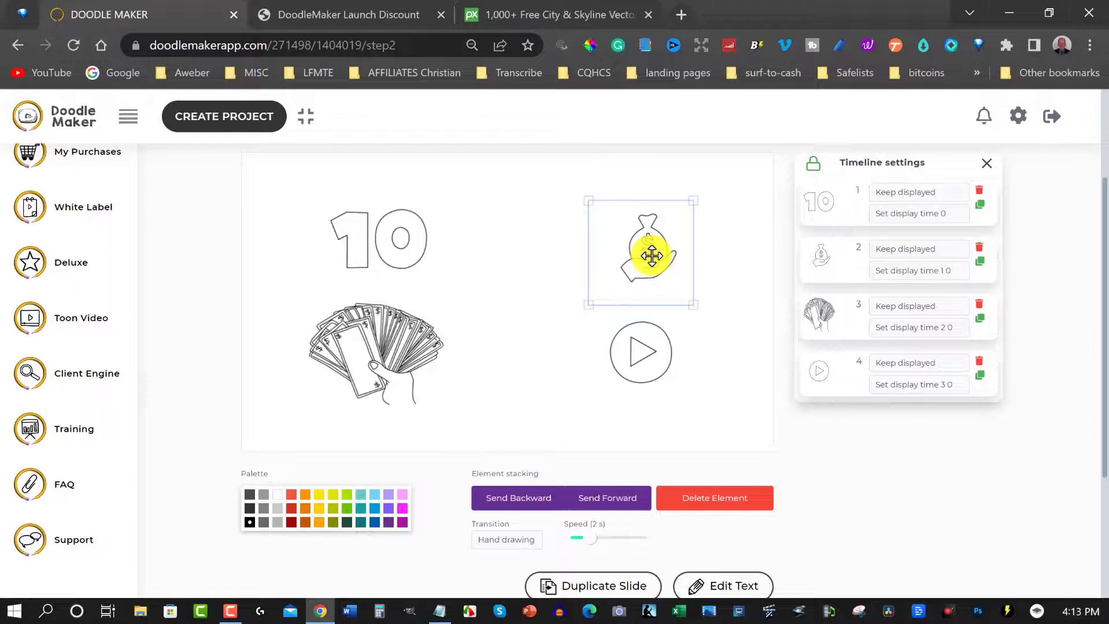
scroll(652, 255, "down", 4)
left_click_drag(582, 395, 575, 396)
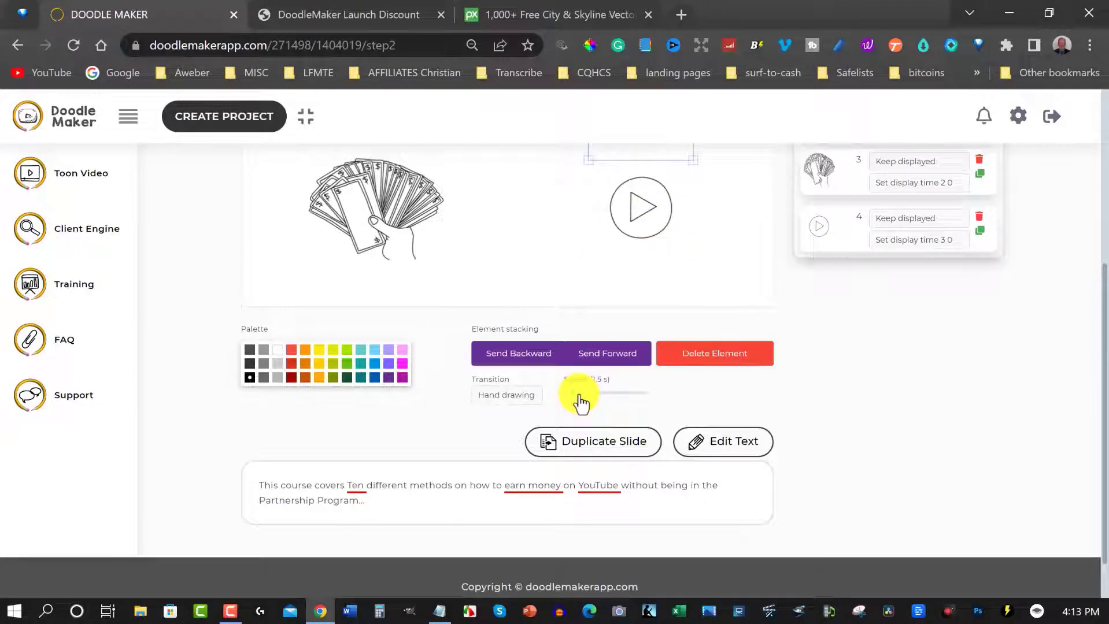
left_click(362, 210)
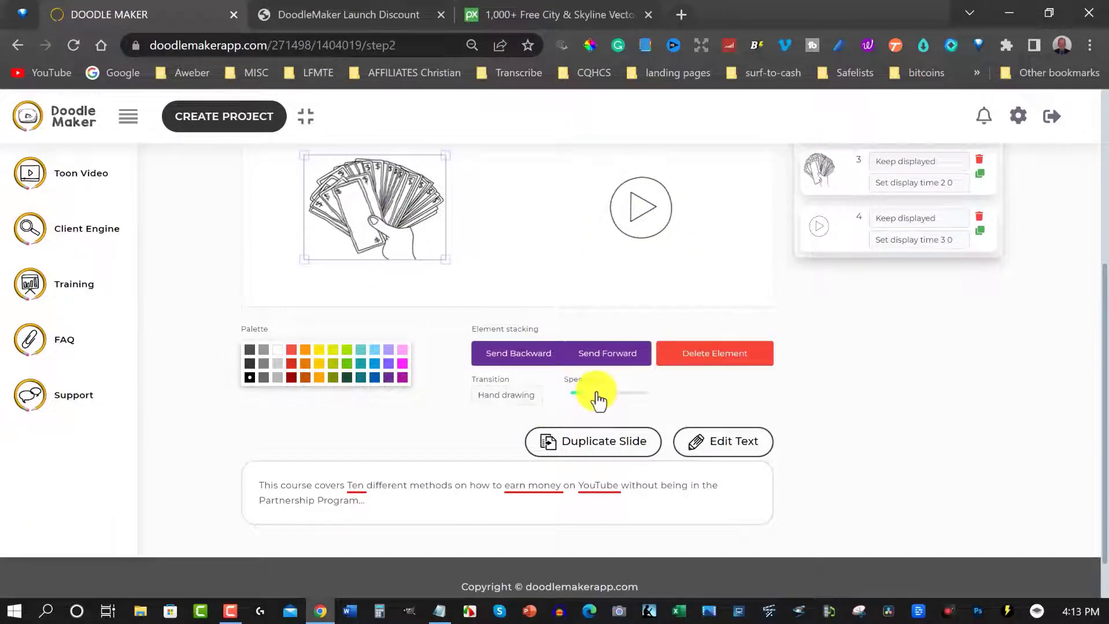
left_click(640, 215)
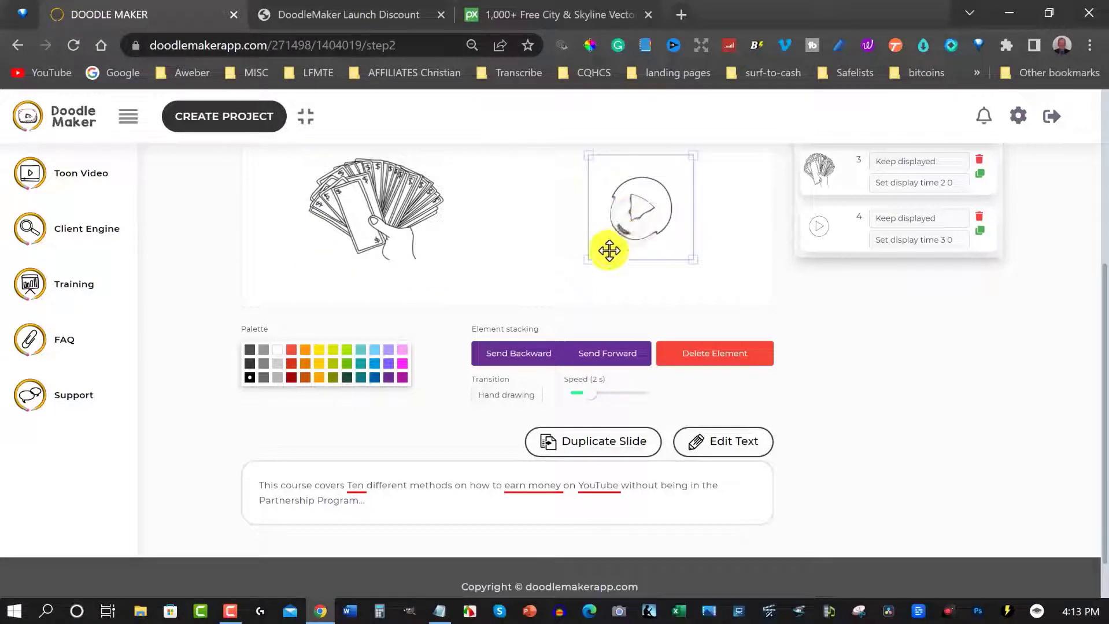
scroll(439, 393, "up", 5)
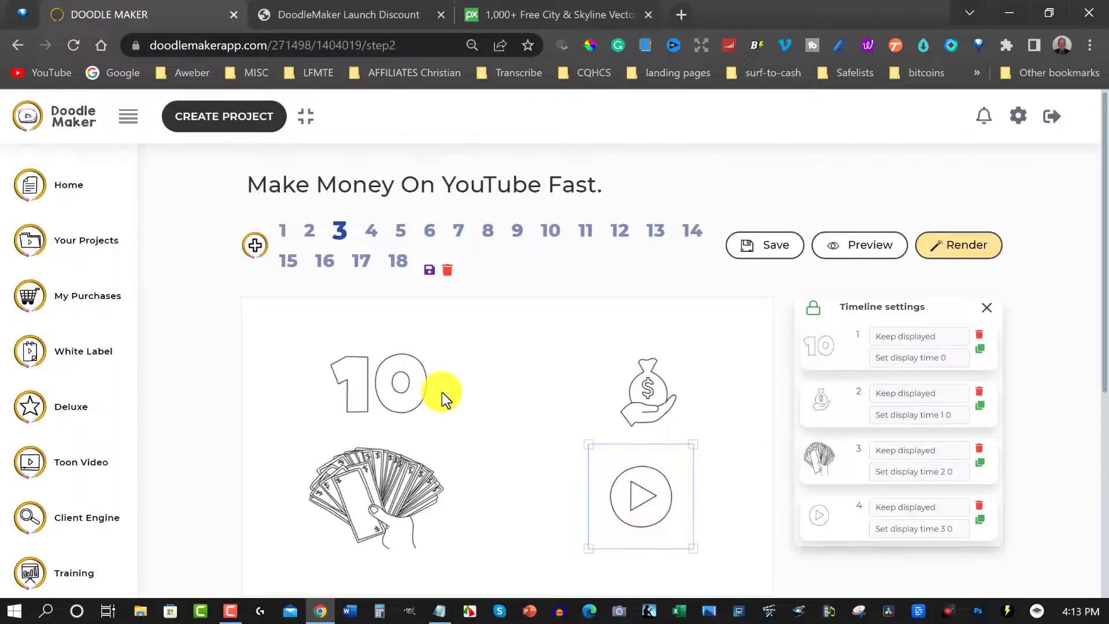
left_click(856, 251)
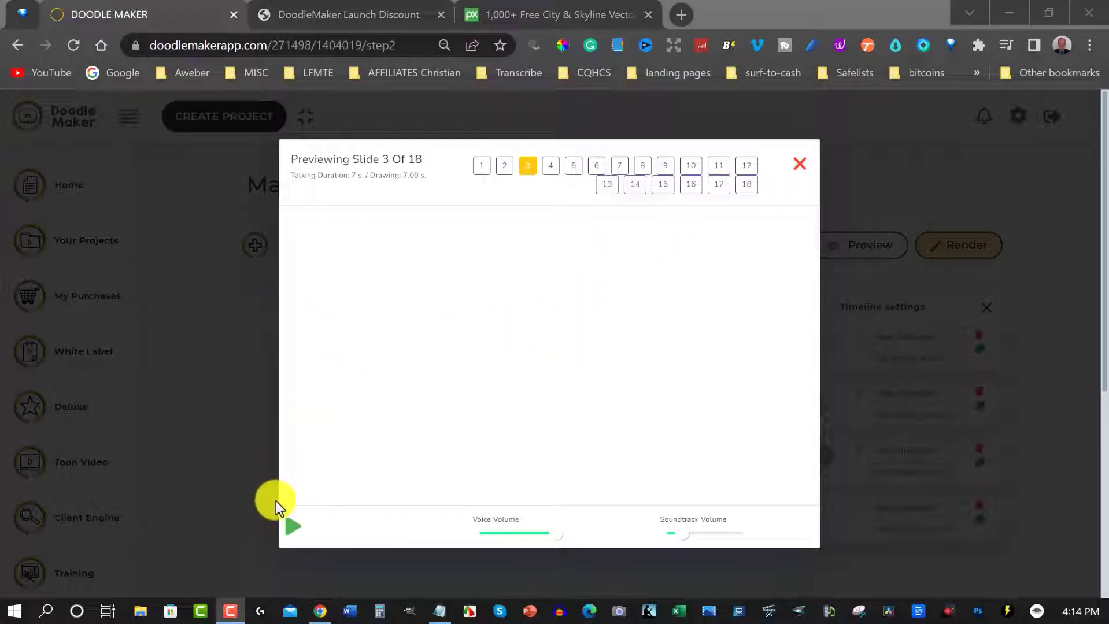
left_click(295, 529)
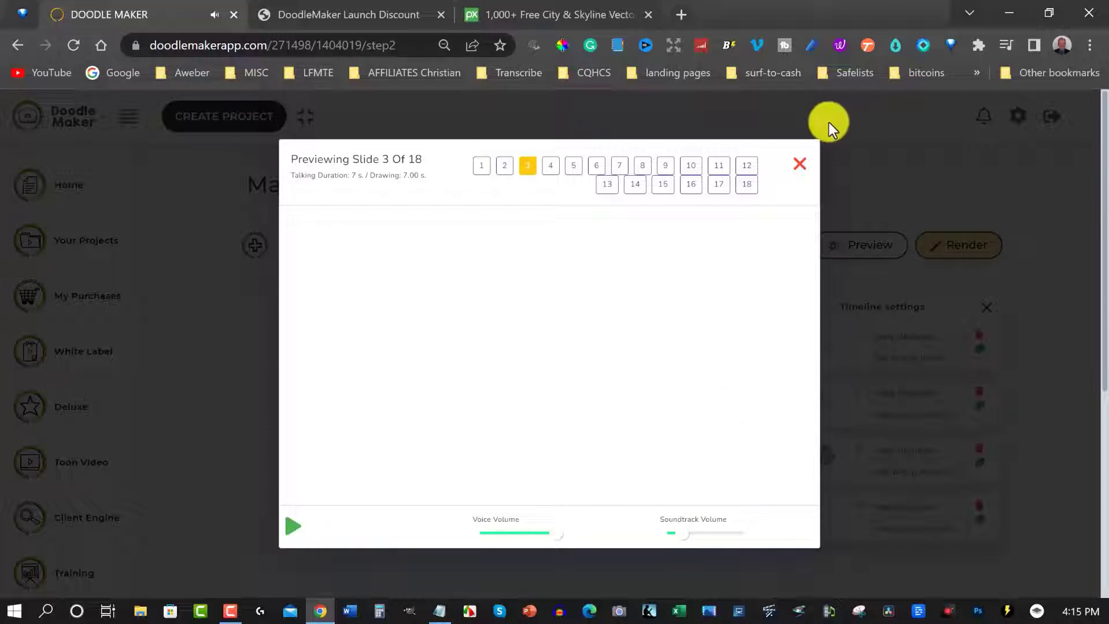
left_click(799, 165)
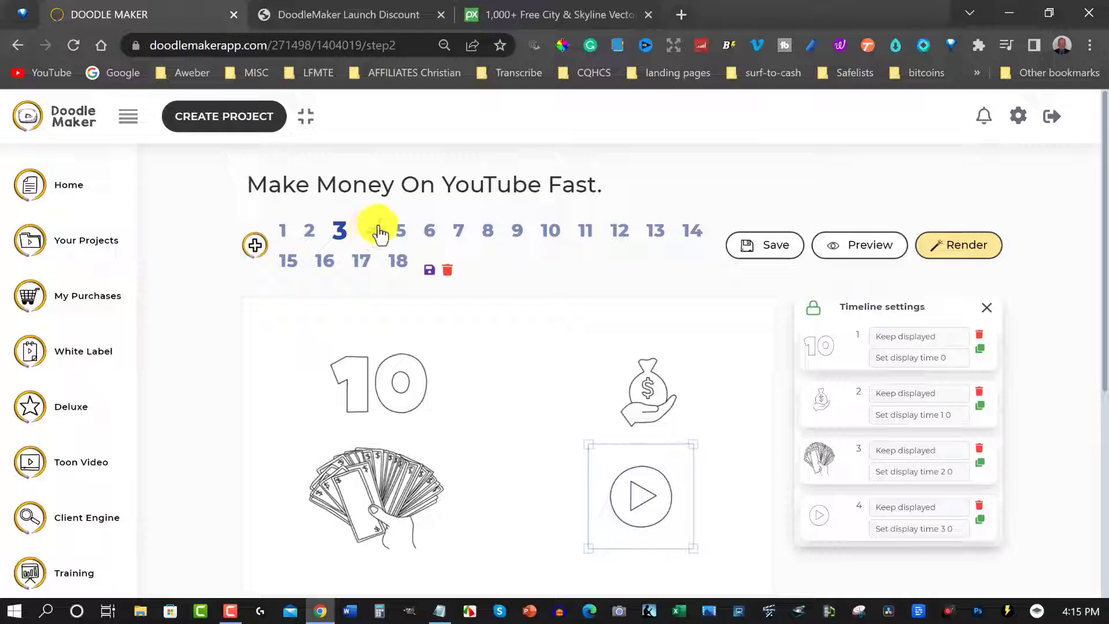
scroll(686, 249, "down", 3)
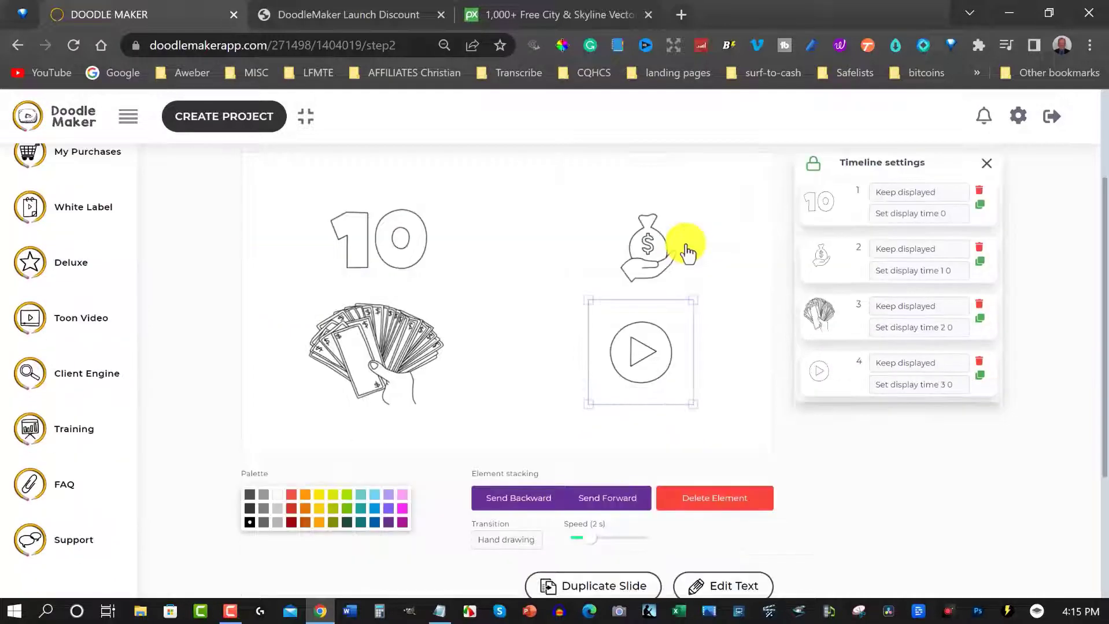
scroll(687, 249, "down", 2)
scroll(686, 246, "up", 1)
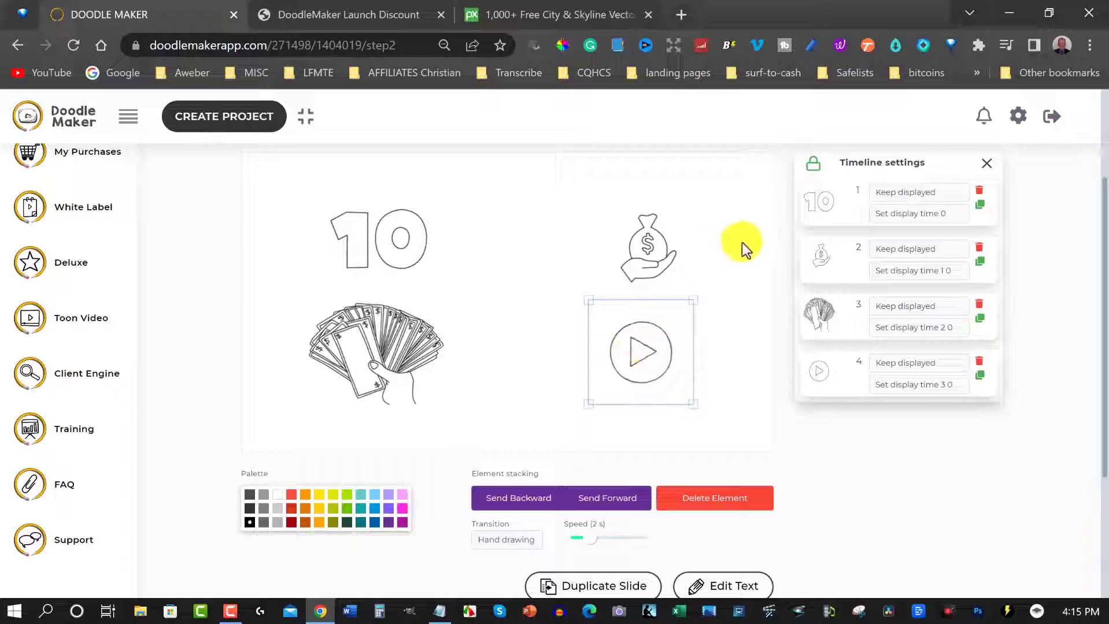
Close the element timing panel and open the image library.
left_click(988, 168)
scroll(1006, 239, "down", 2)
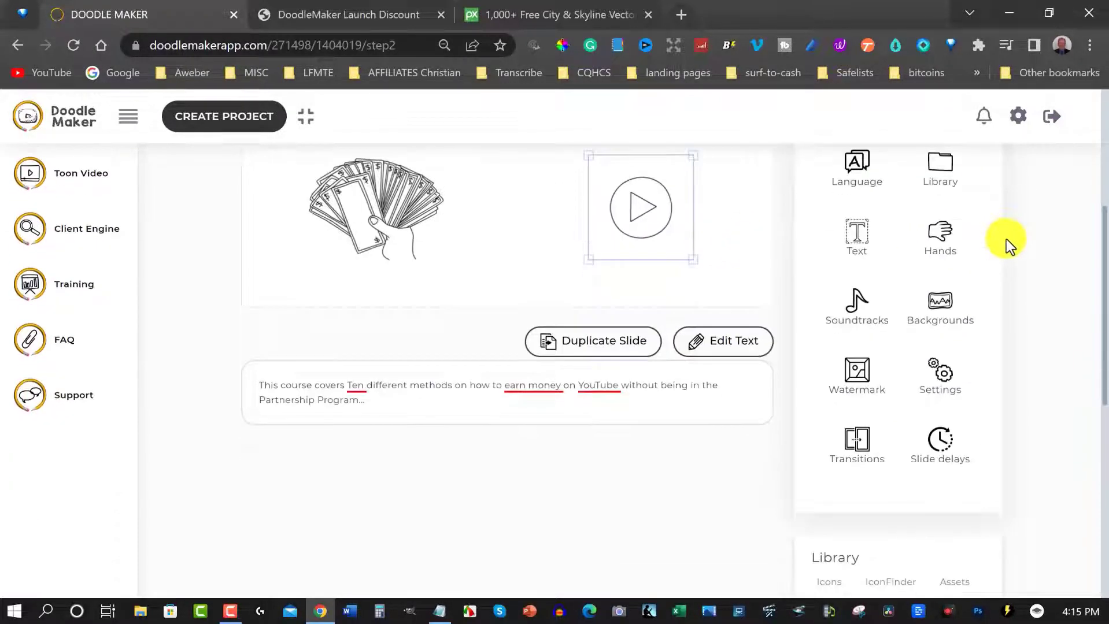
scroll(1006, 240, "down", 2)
scroll(1006, 237, "up", 3)
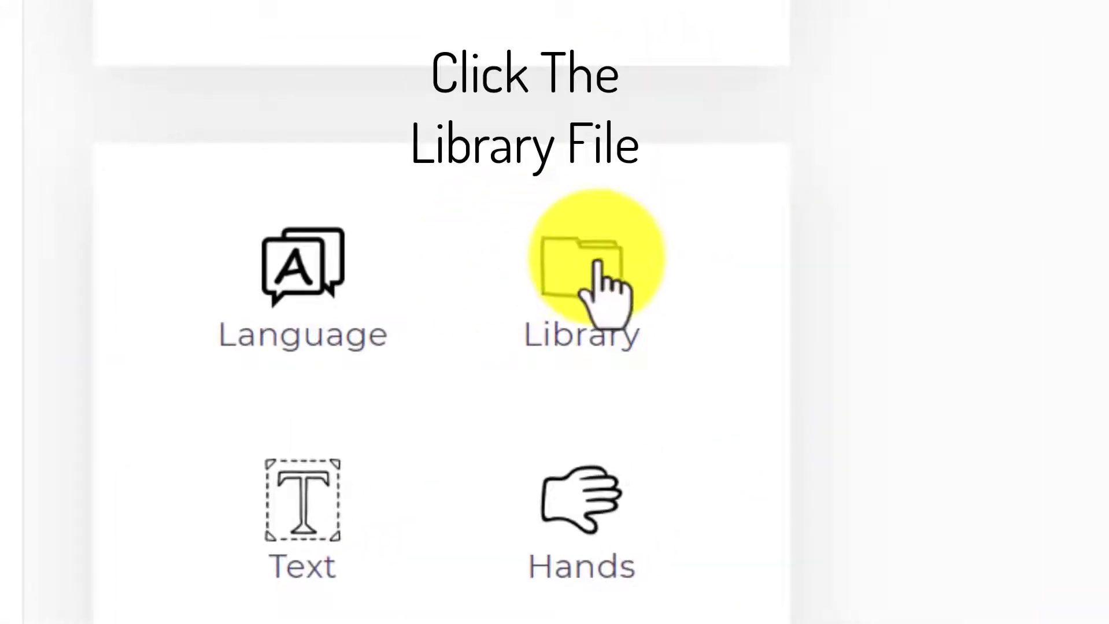
left_click(589, 278)
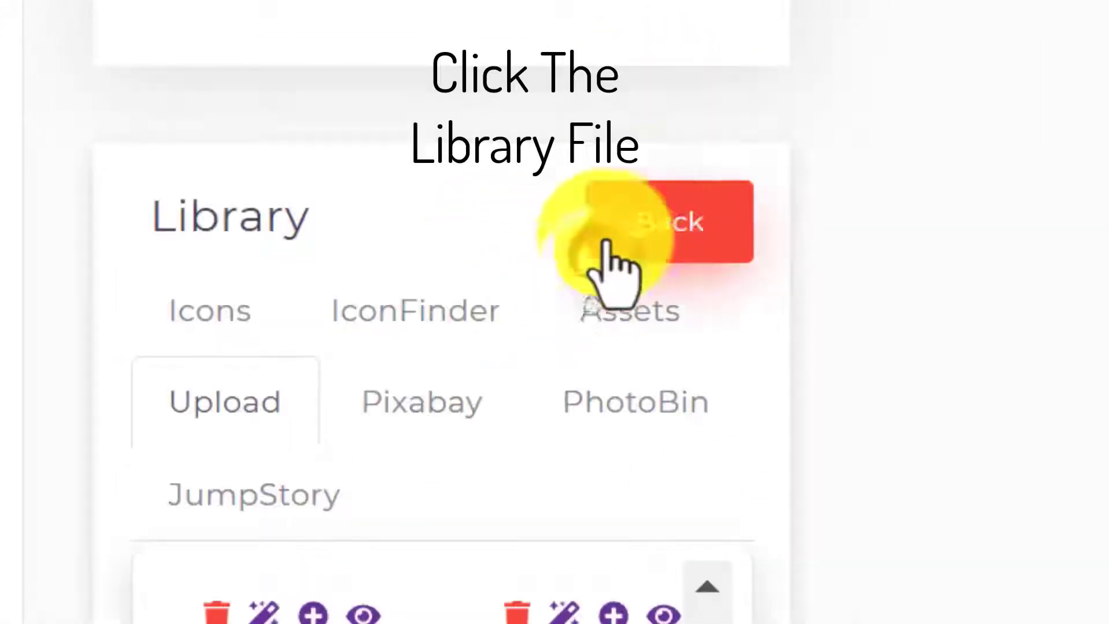
scroll(490, 555, "down", 5)
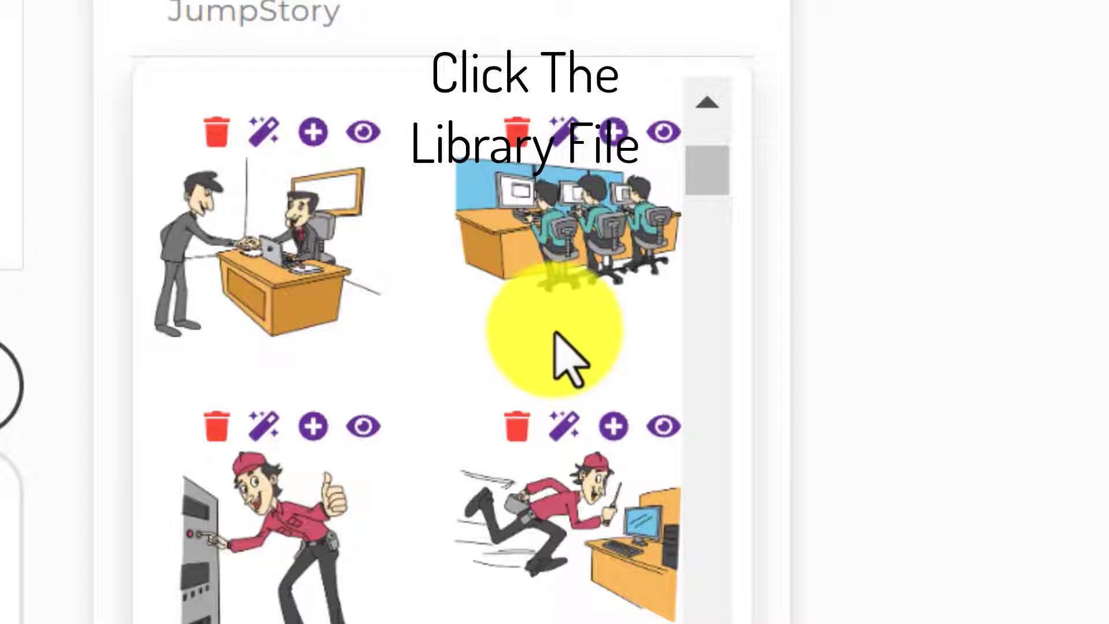
mouse_move(709, 186)
left_mouse_down()
mouse_move(714, 248)
mouse_move(712, 234)
left_mouse_up()
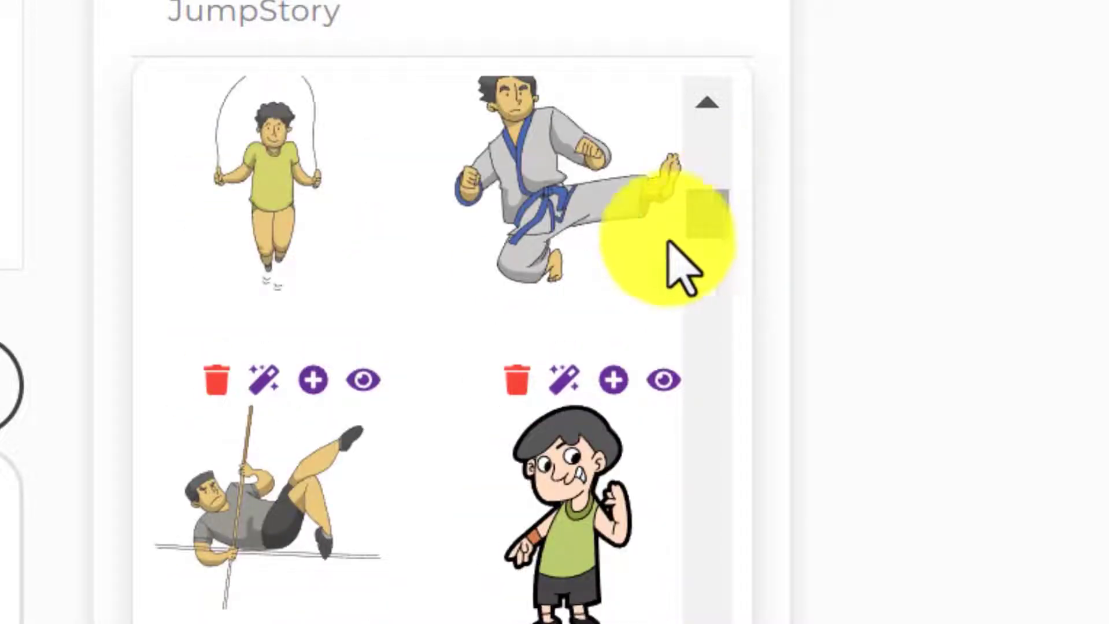
scroll(407, 451, "down", 3)
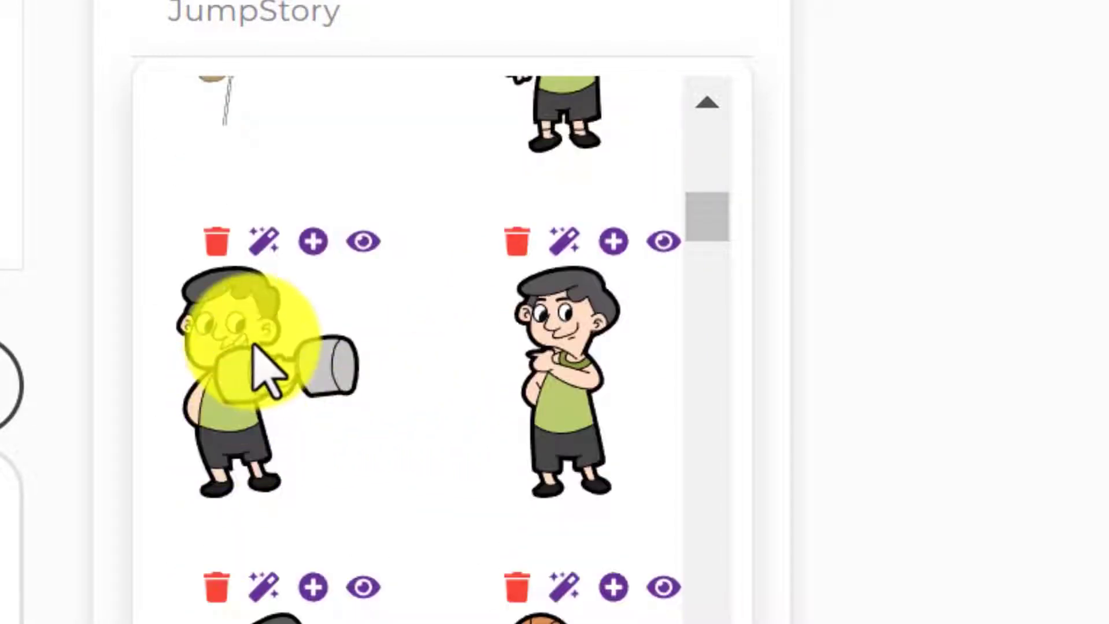
scroll(286, 365, "down", 3)
scroll(346, 399, "down", 3)
scroll(346, 398, "down", 3)
scroll(346, 399, "down", 3)
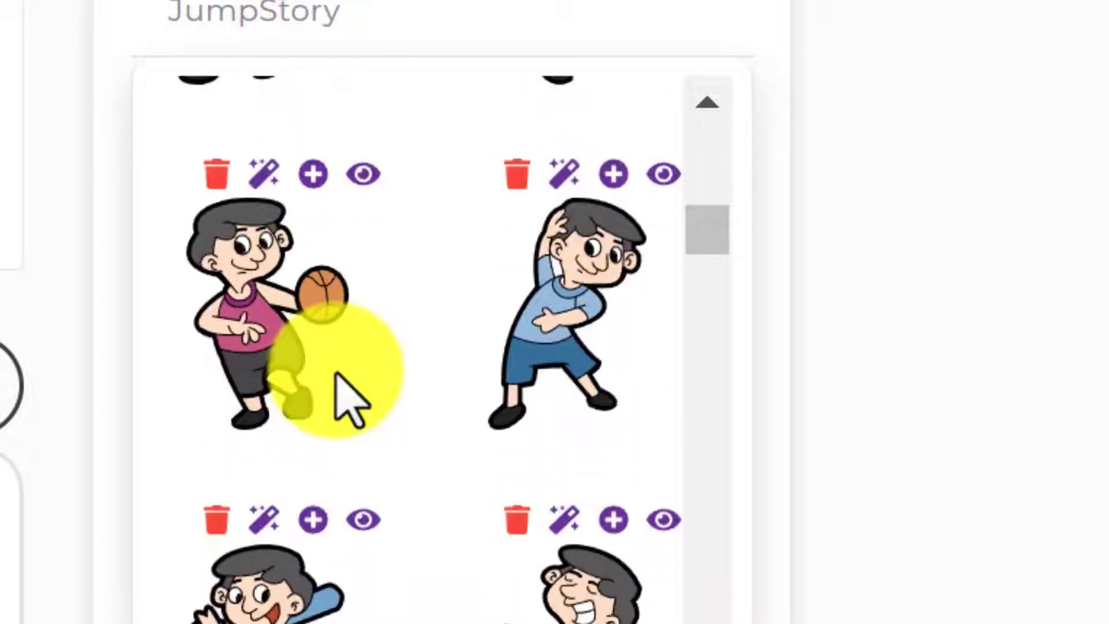
scroll(346, 399, "down", 2)
scroll(347, 399, "down", 3)
scroll(346, 399, "down", 3)
scroll(346, 399, "down", 3)
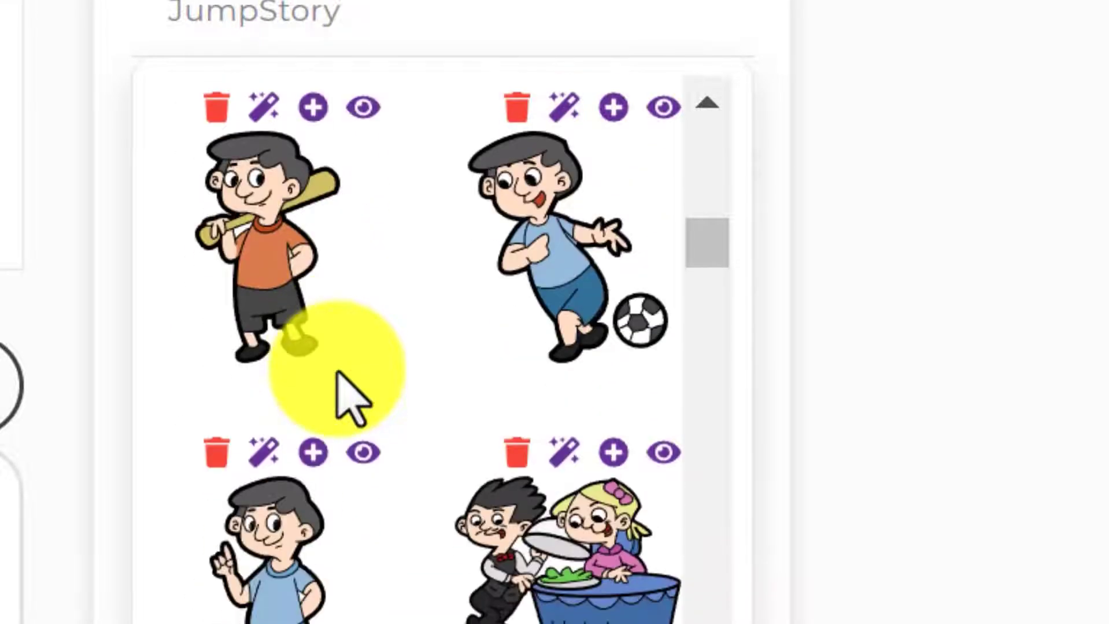
scroll(347, 399, "down", 3)
scroll(347, 395, "down", 3)
scroll(346, 394, "down", 3)
scroll(346, 394, "down", 3)
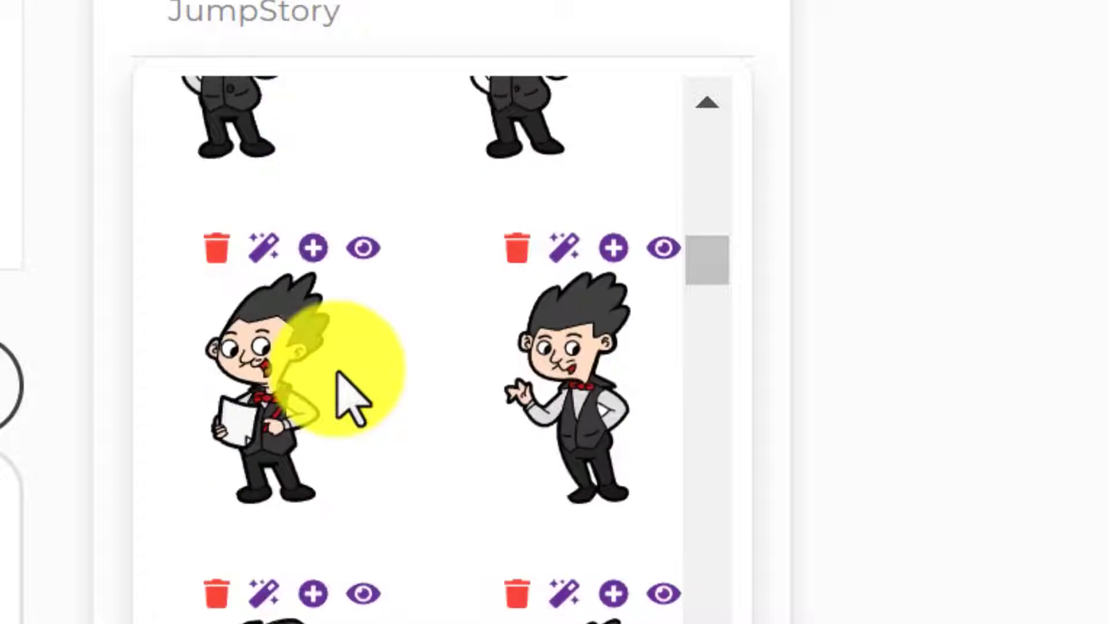
scroll(347, 394, "down", 3)
scroll(347, 394, "down", 4)
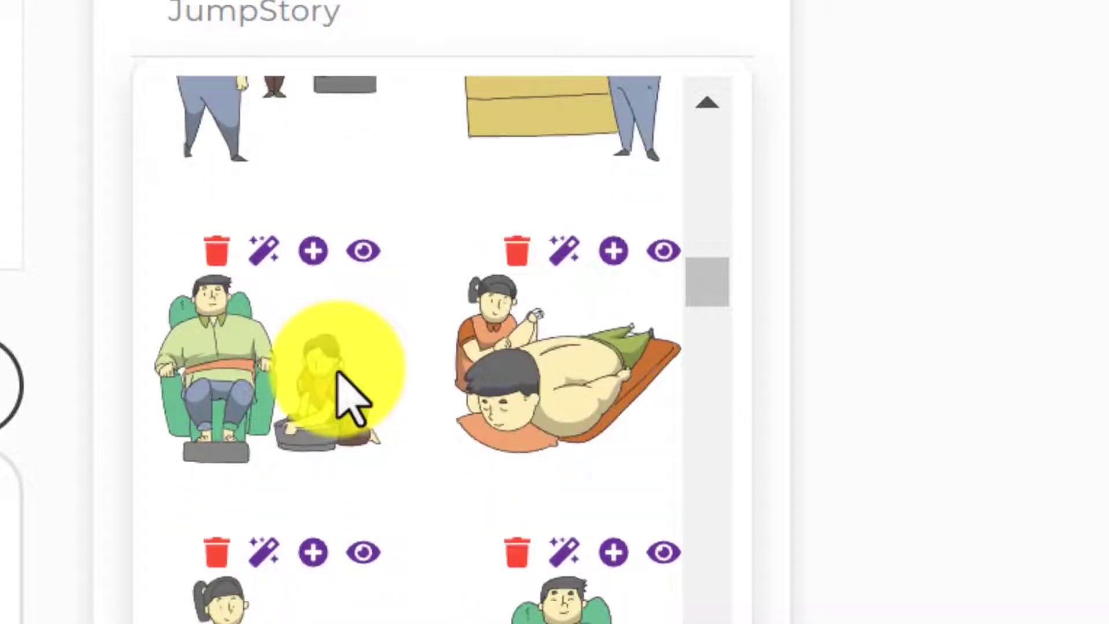
scroll(303, 434, "down", 5)
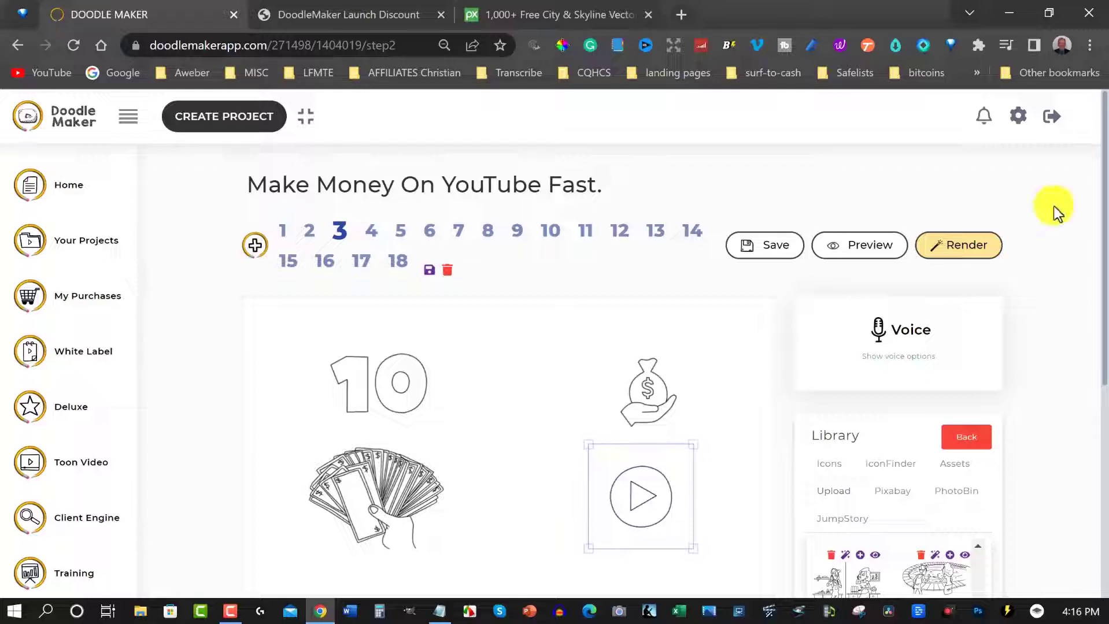
Dismiss the empty-slide warning and render the project in Full HD (1080p).
left_click(956, 251)
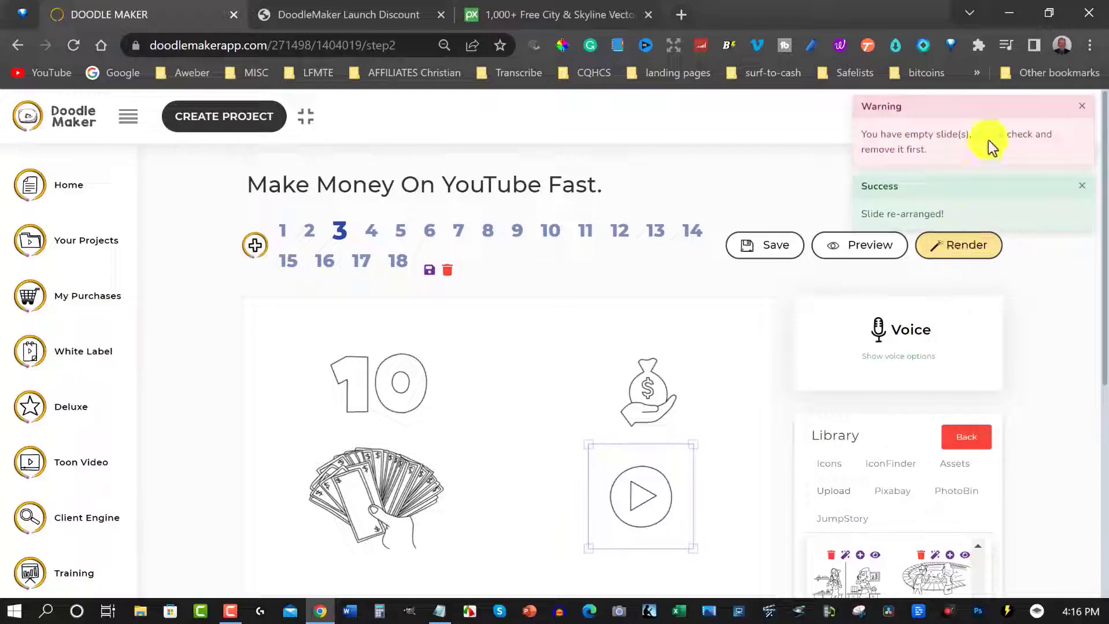
left_click(1081, 105)
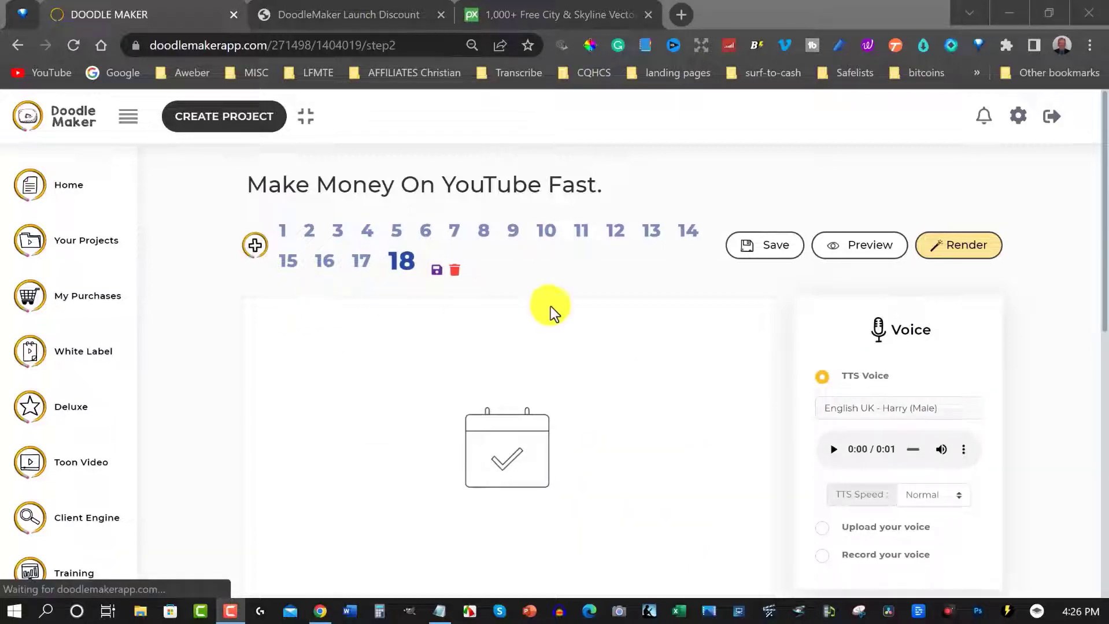
left_click(964, 253)
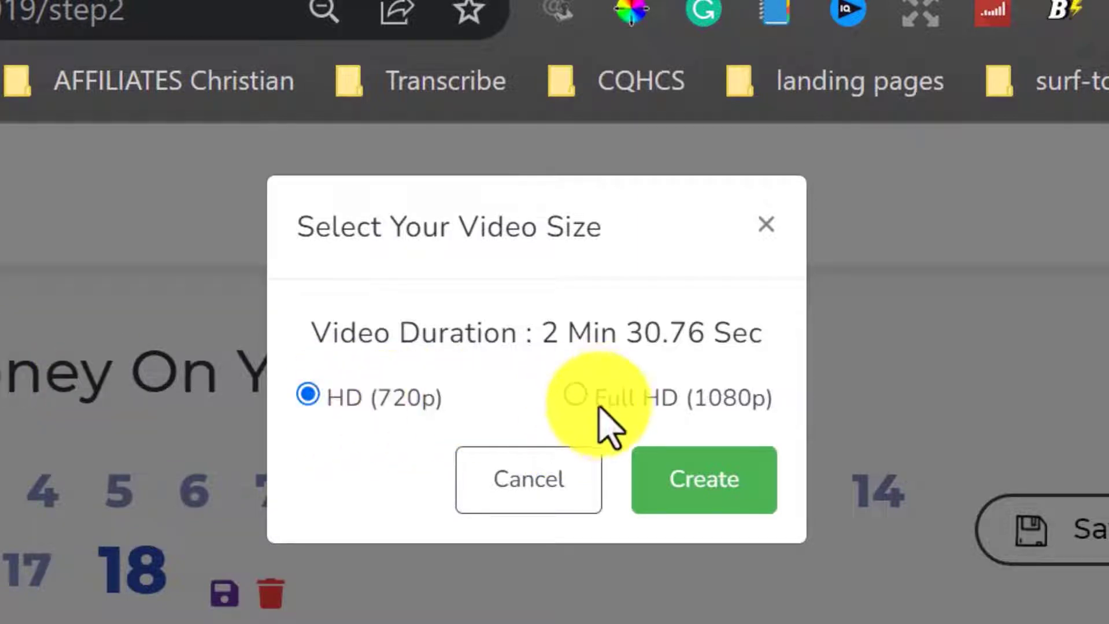
left_click(573, 397)
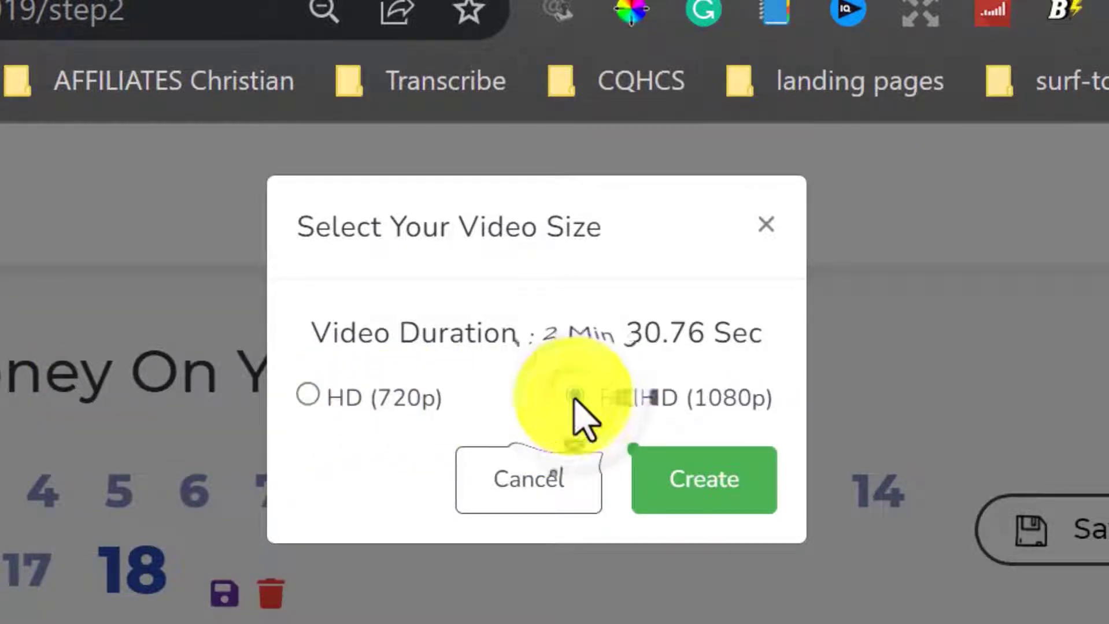
left_click(704, 479)
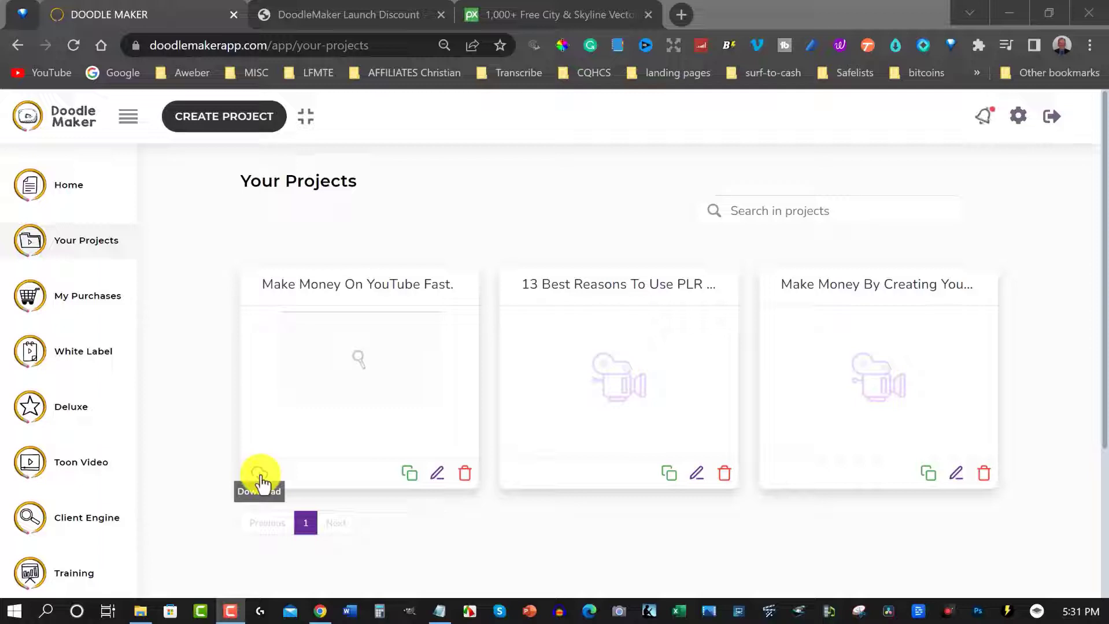
Download the rendered video as Doodle.mp4 to the Backup Plus (E:) drive.
left_click(261, 478)
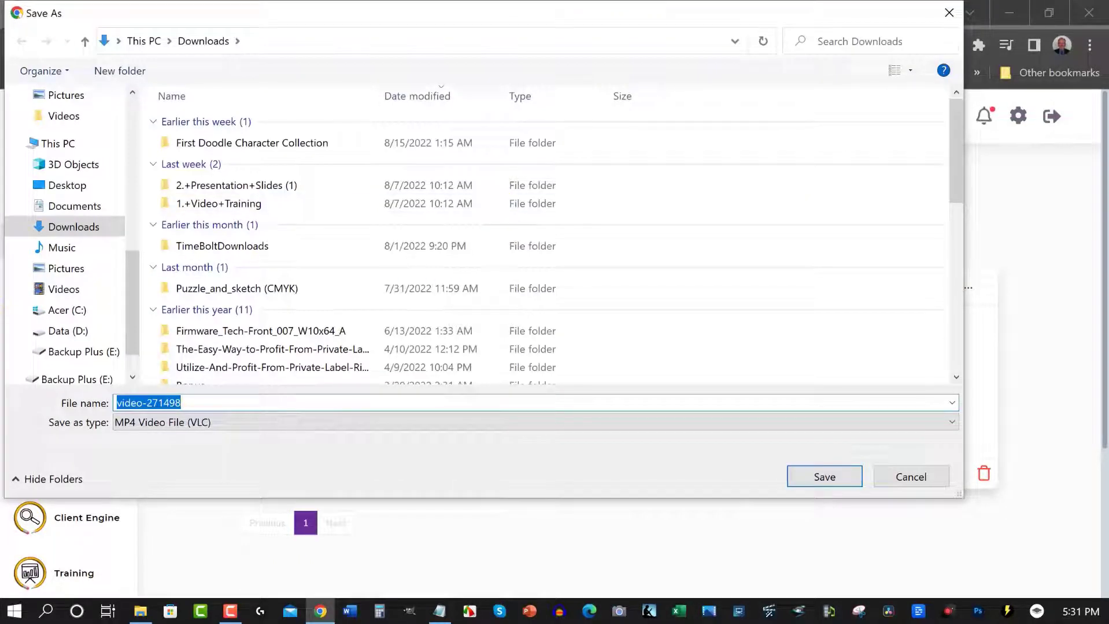
left_click(76, 379)
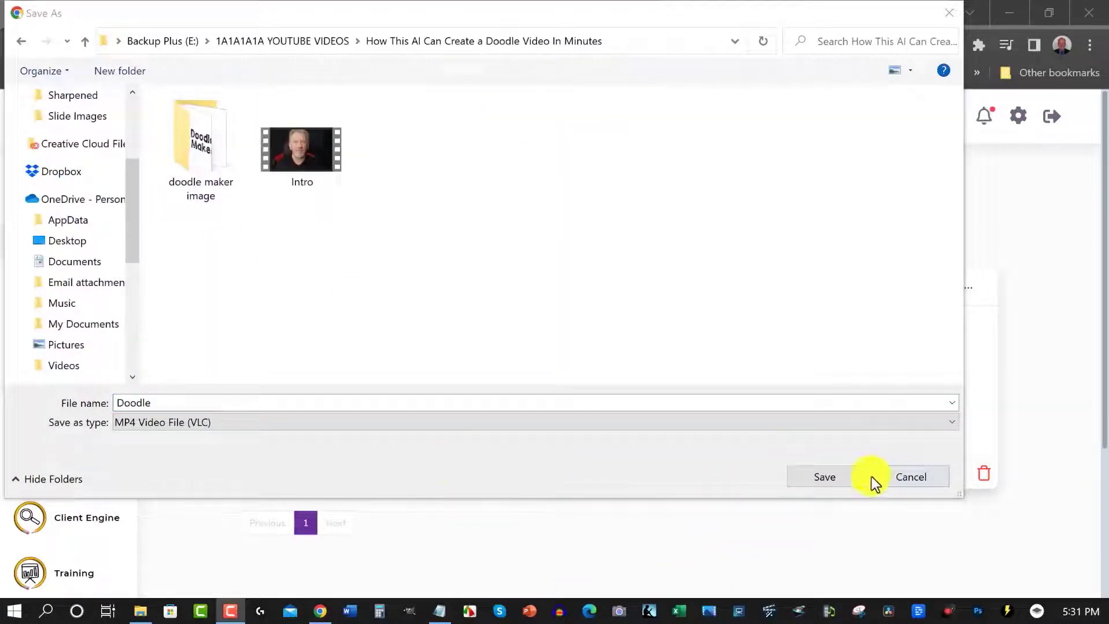
left_click(822, 477)
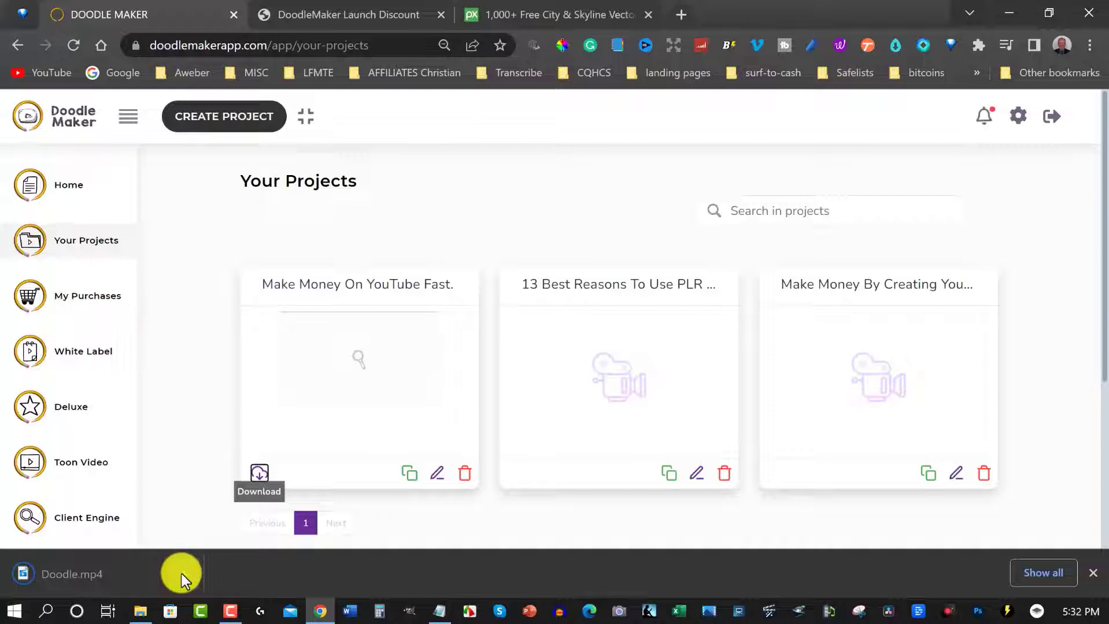
left_click(182, 574)
left_click(204, 466)
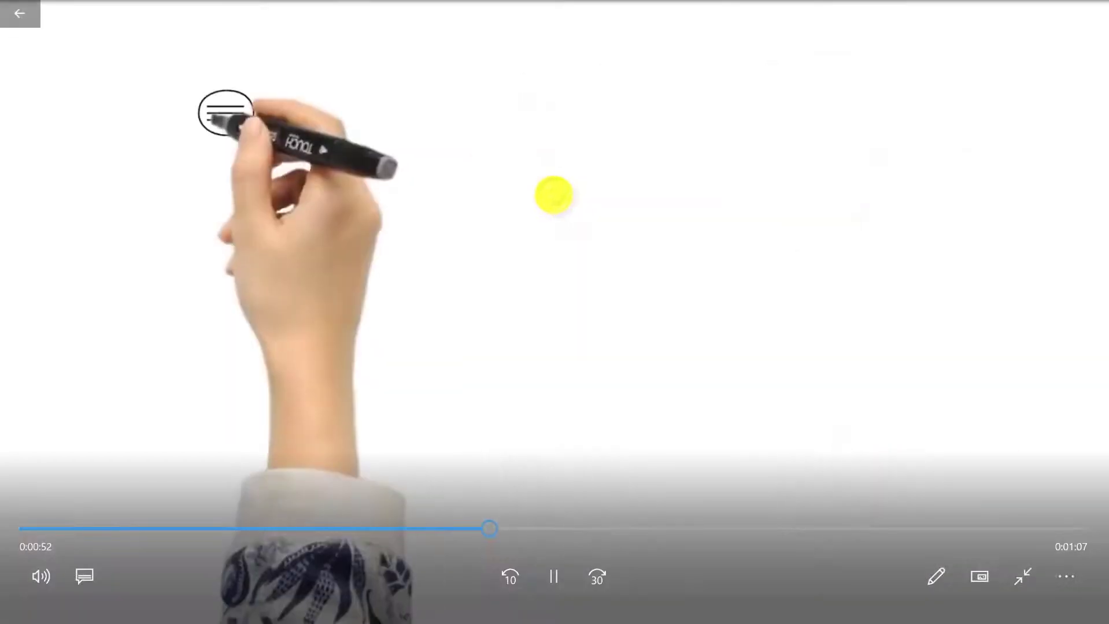
left_click(554, 577)
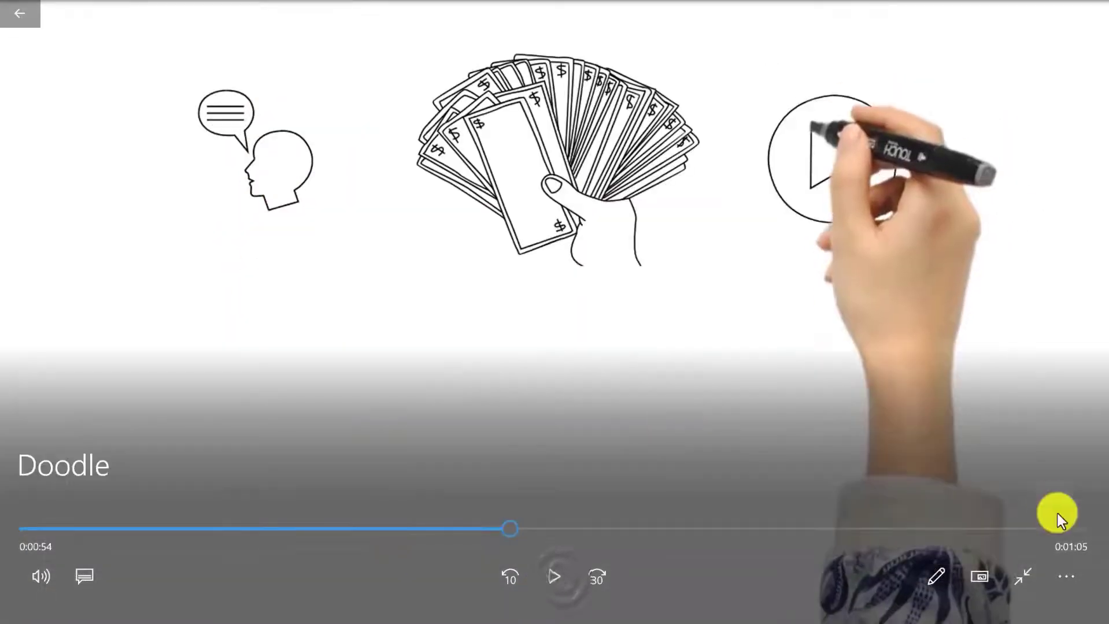
left_click(1027, 582)
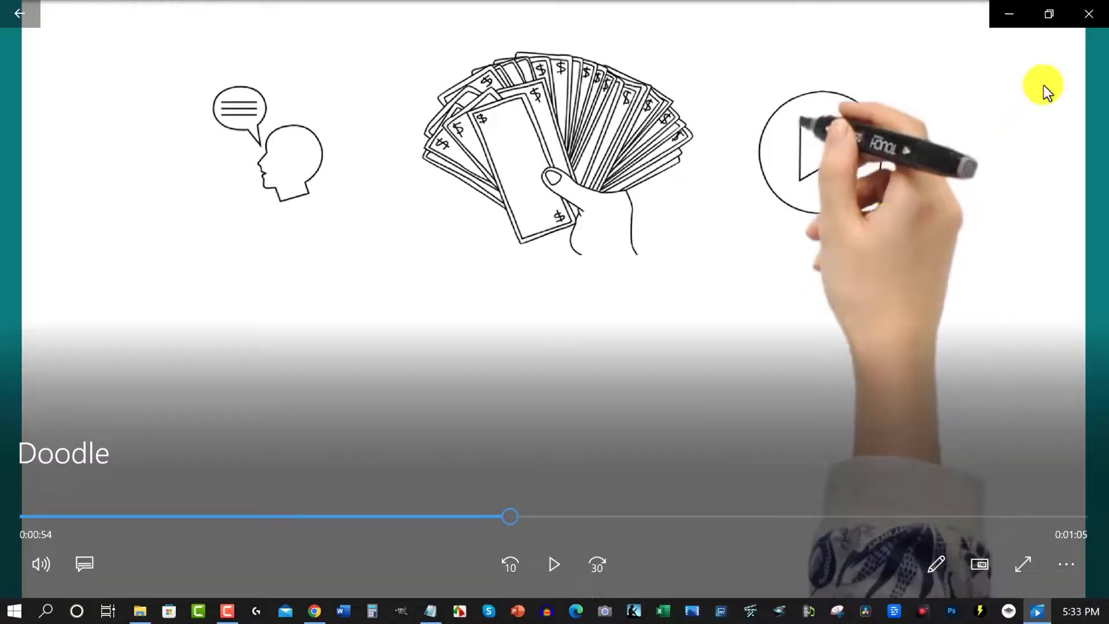
left_click(1092, 14)
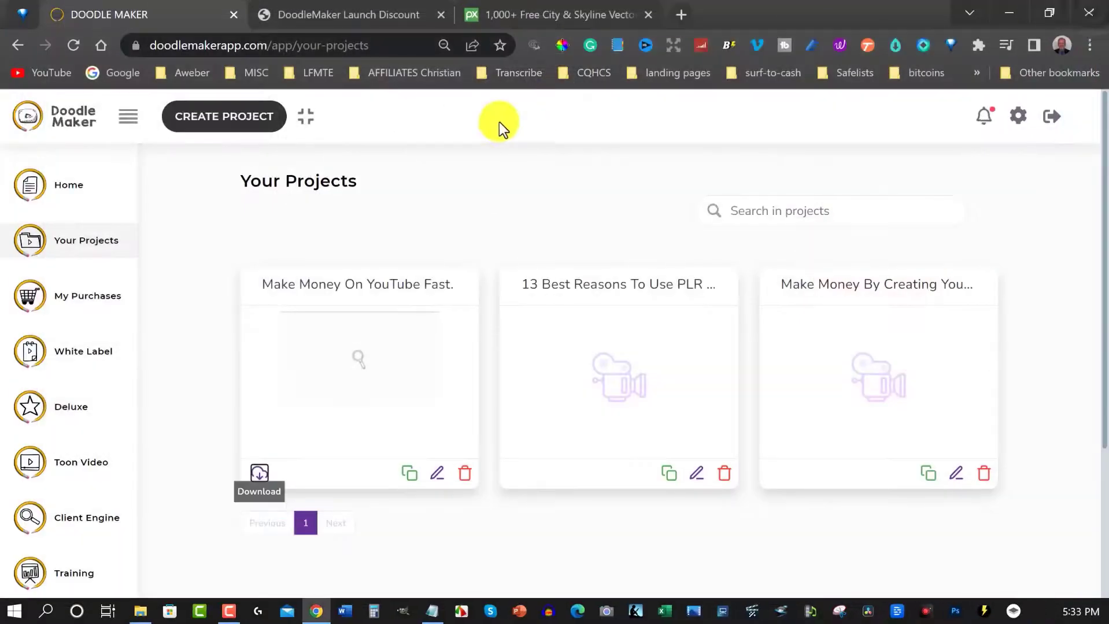